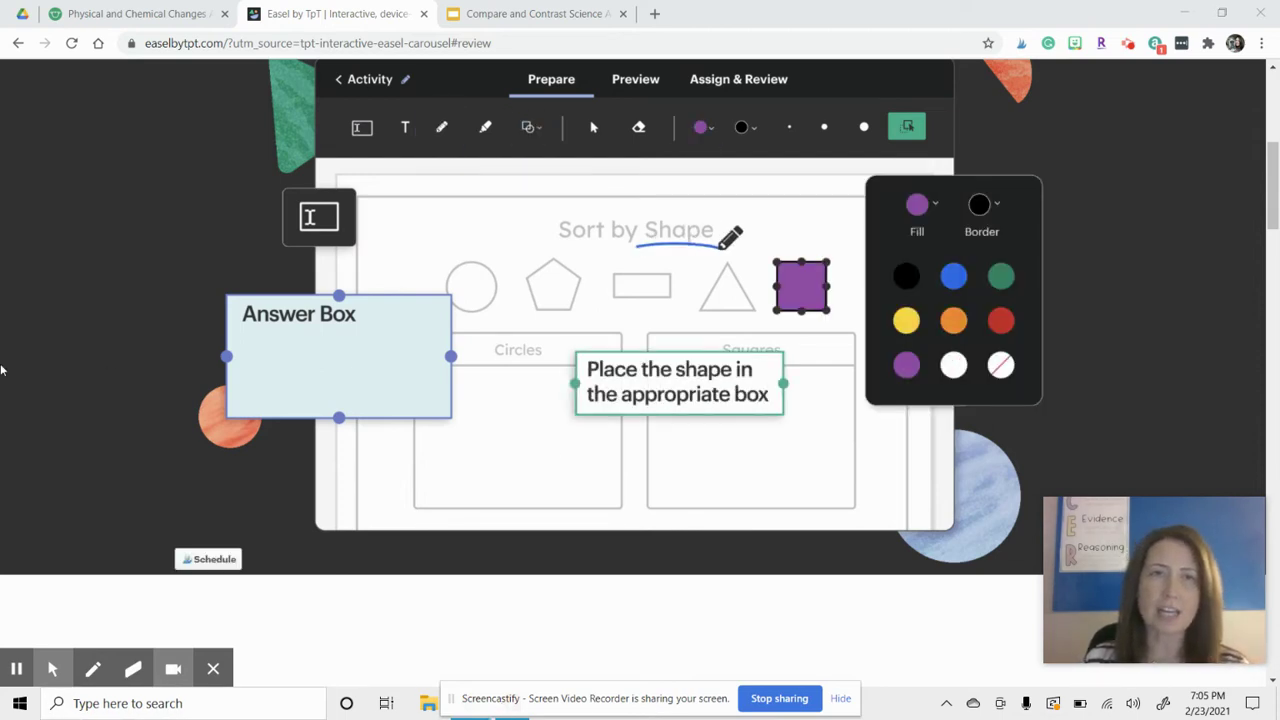
Look over the Easel by TpT introduction page and its sample Sort by Shape activity
scroll(500, 168, "up", 5)
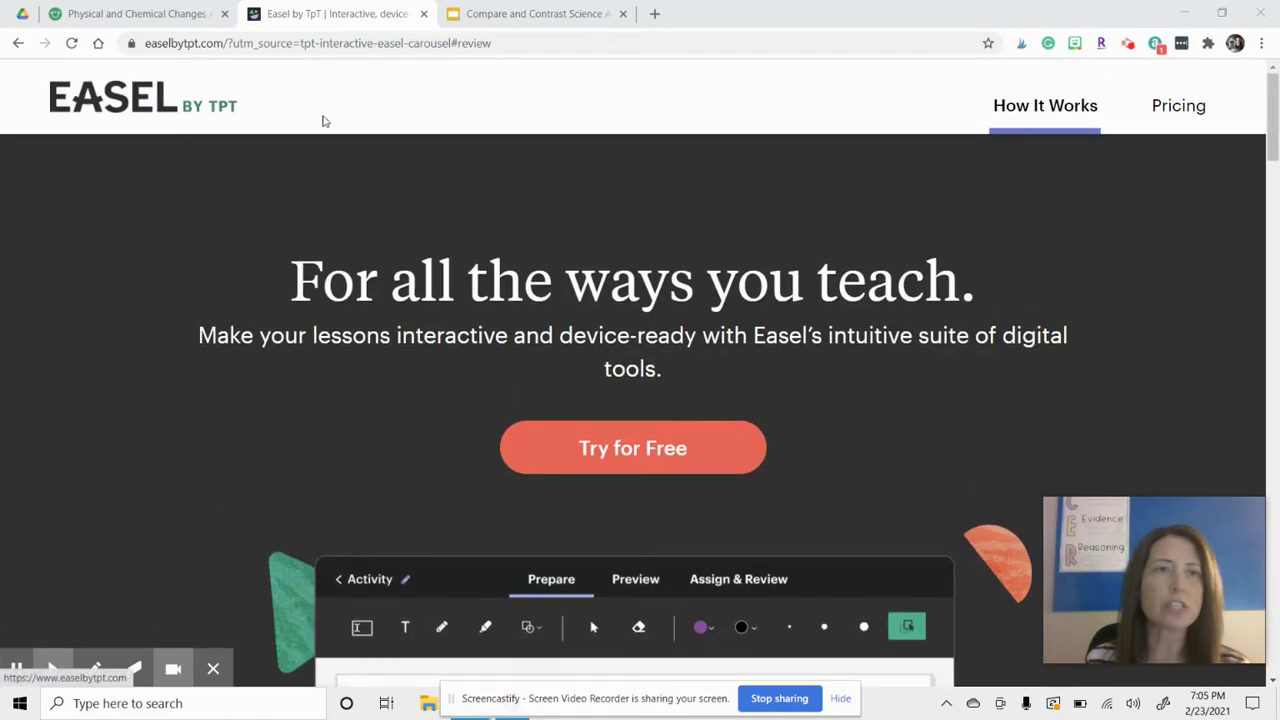
scroll(534, 251, "down", 4)
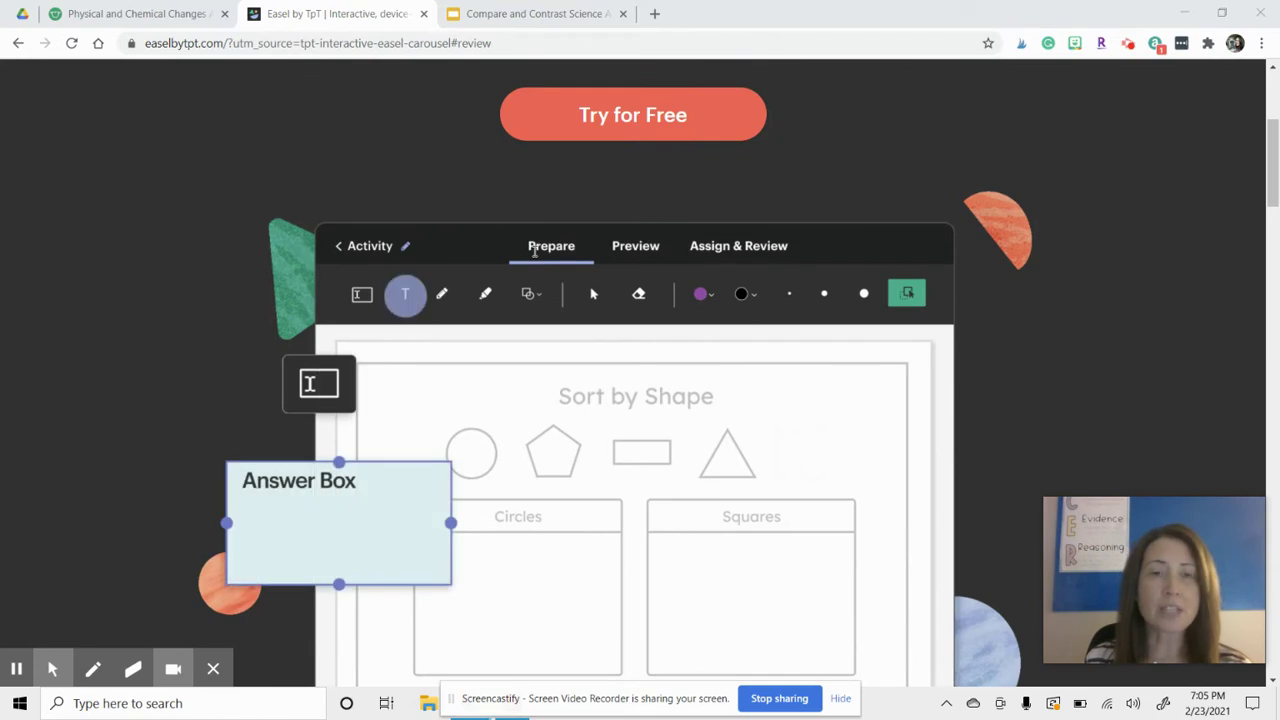
scroll(534, 251, "down", 1)
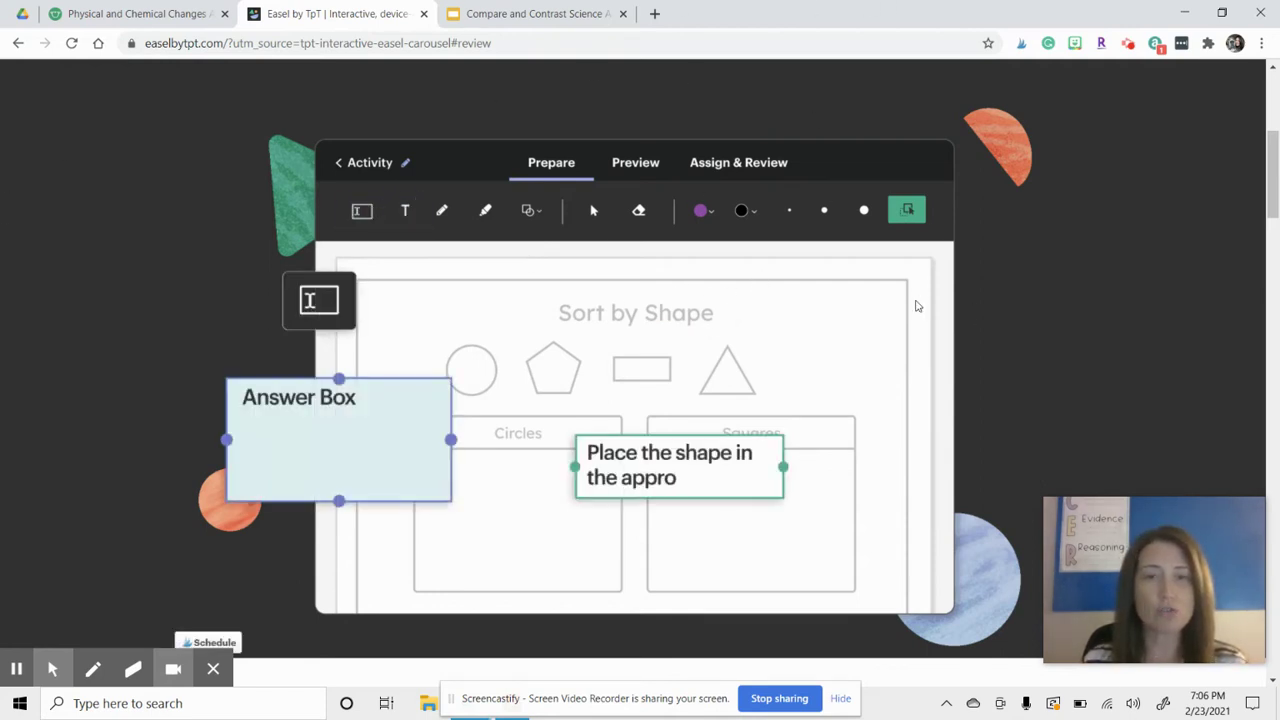
scroll(905, 300, "up", 4)
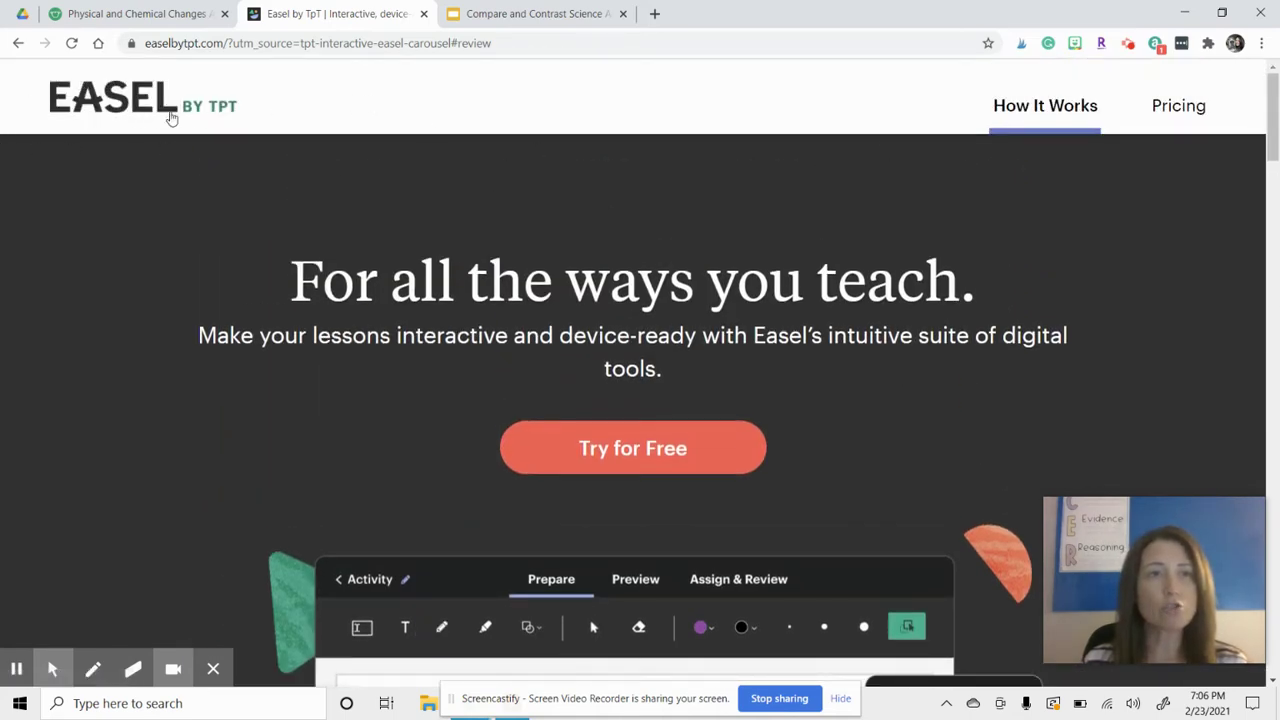
left_click(132, 14)
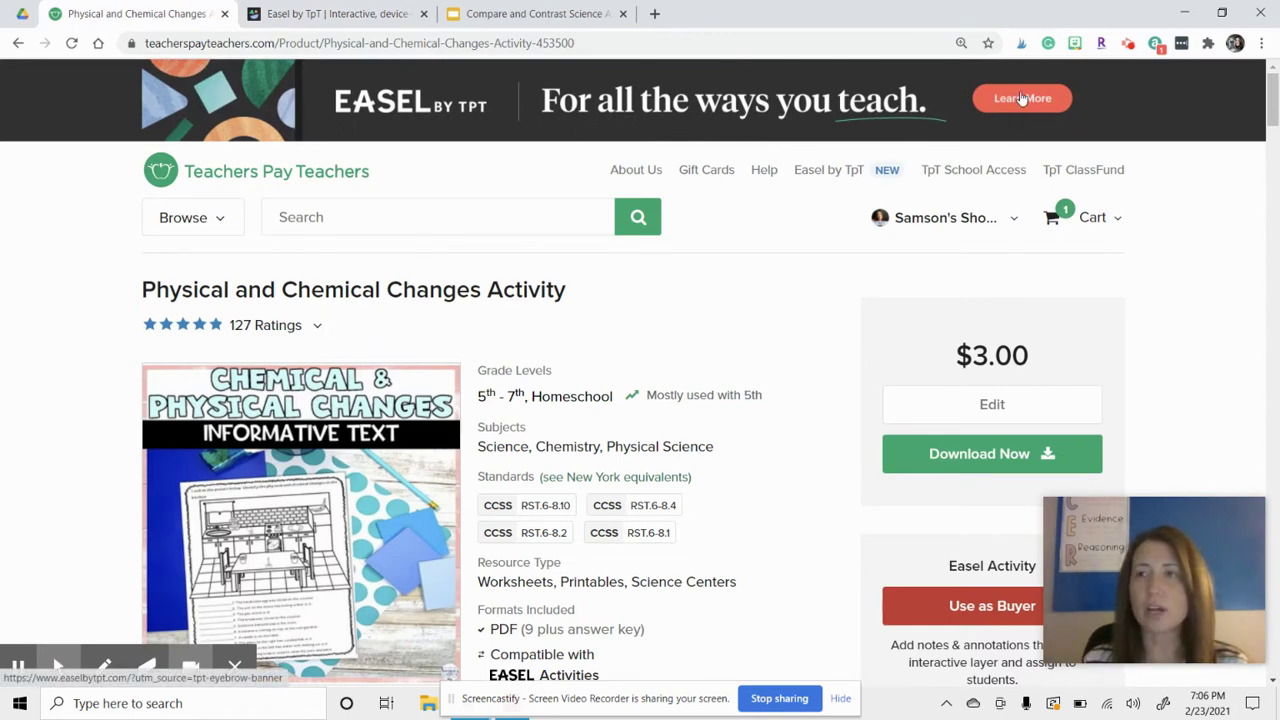
left_click(318, 16)
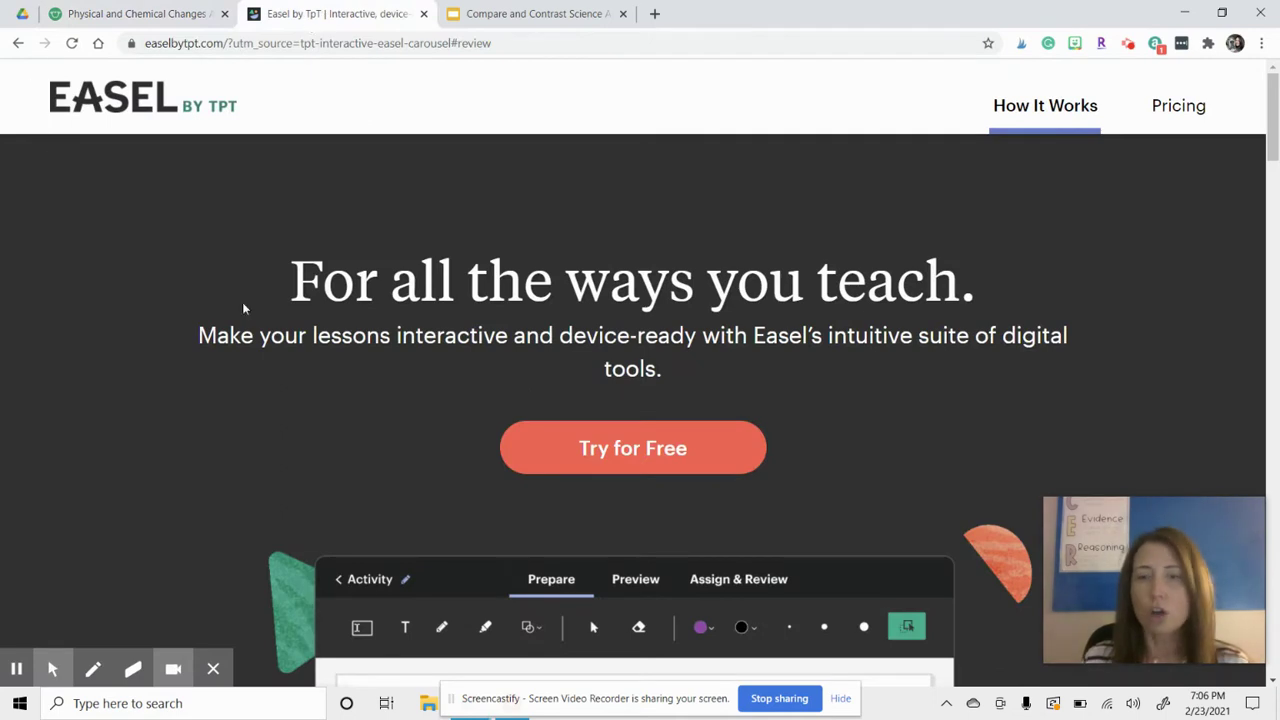
scroll(907, 272, "down", 3)
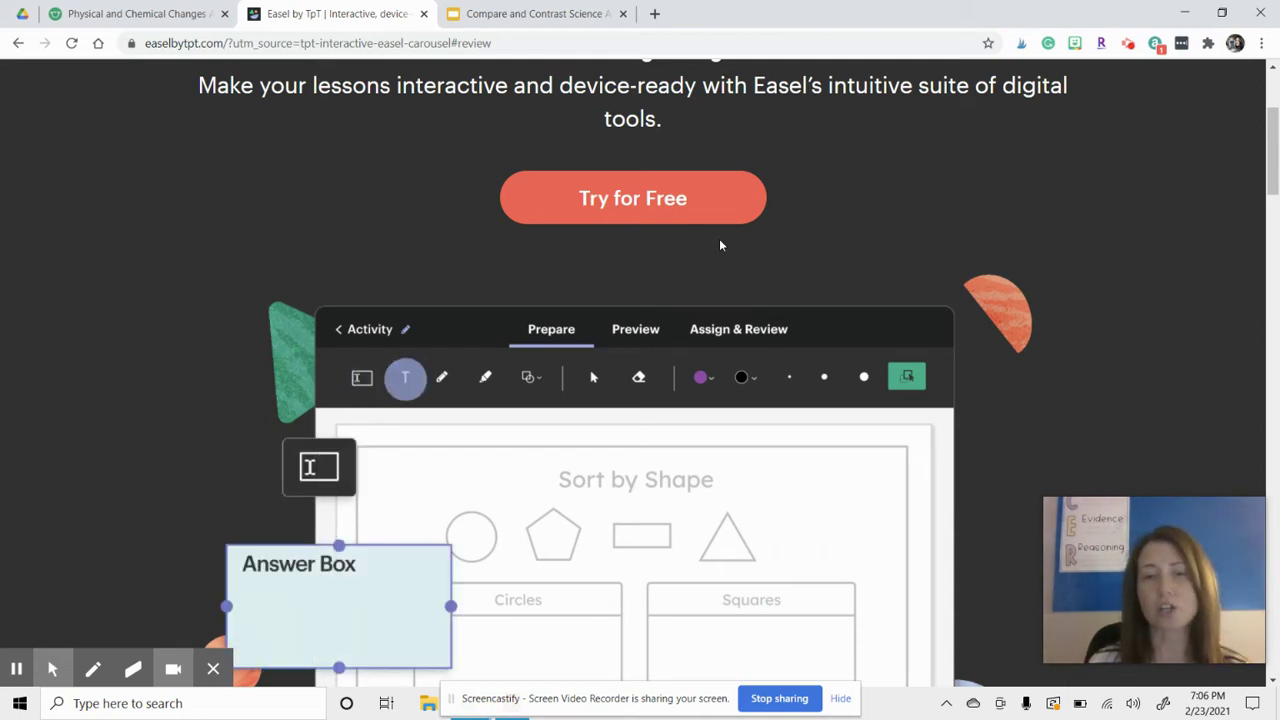
scroll(752, 251, "down", 2)
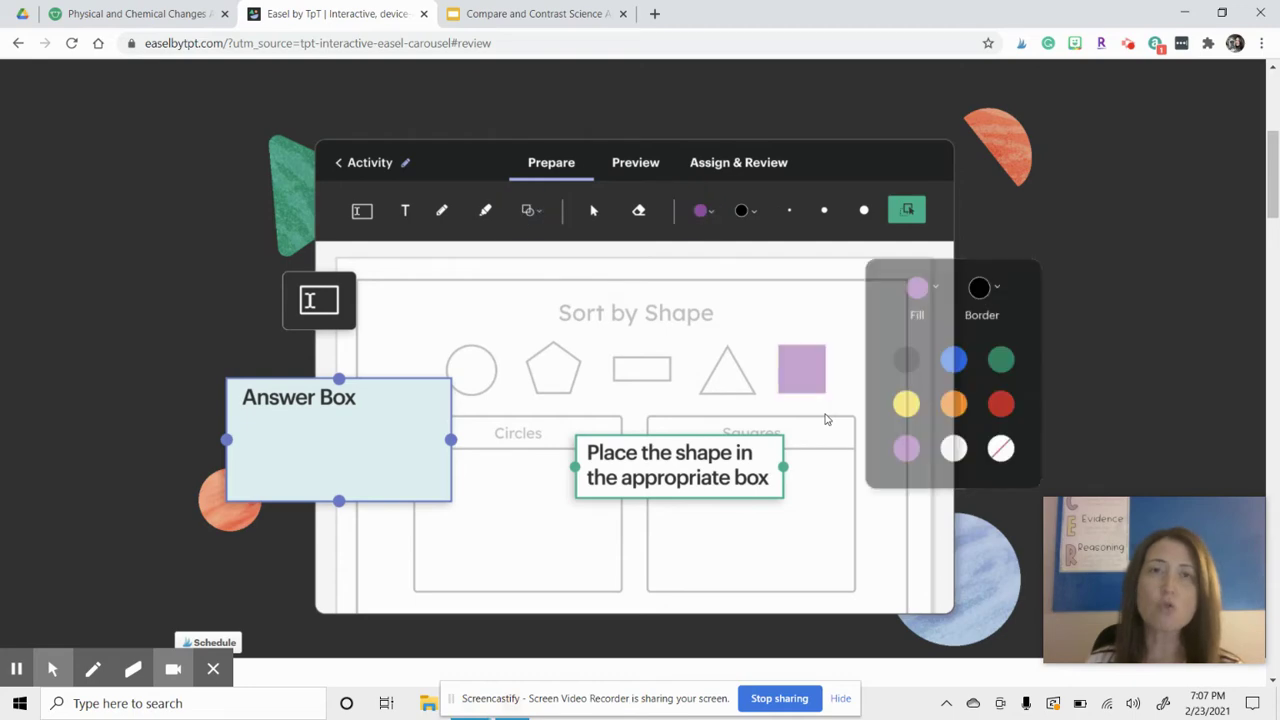
View the account's purchases and Easel activities options from the Physical and Chemical Changes Activity page, and revisit the Easel introduction page
left_click(135, 13)
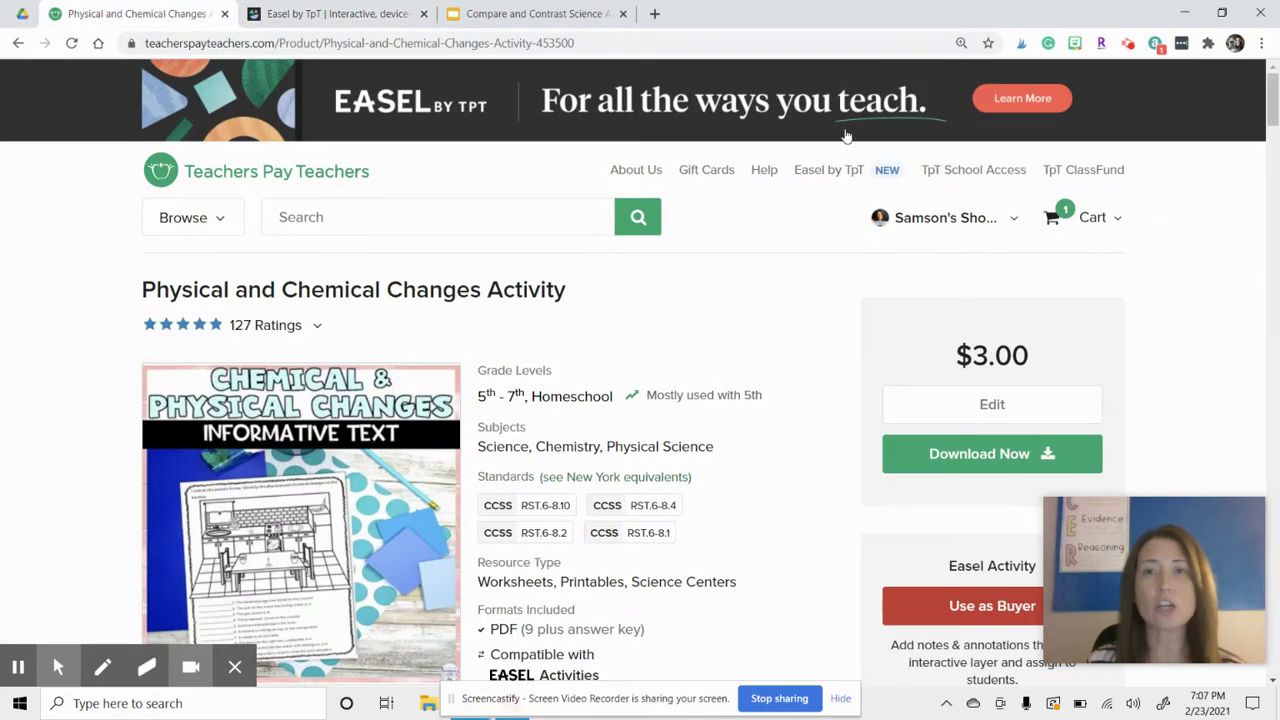
left_click(935, 219)
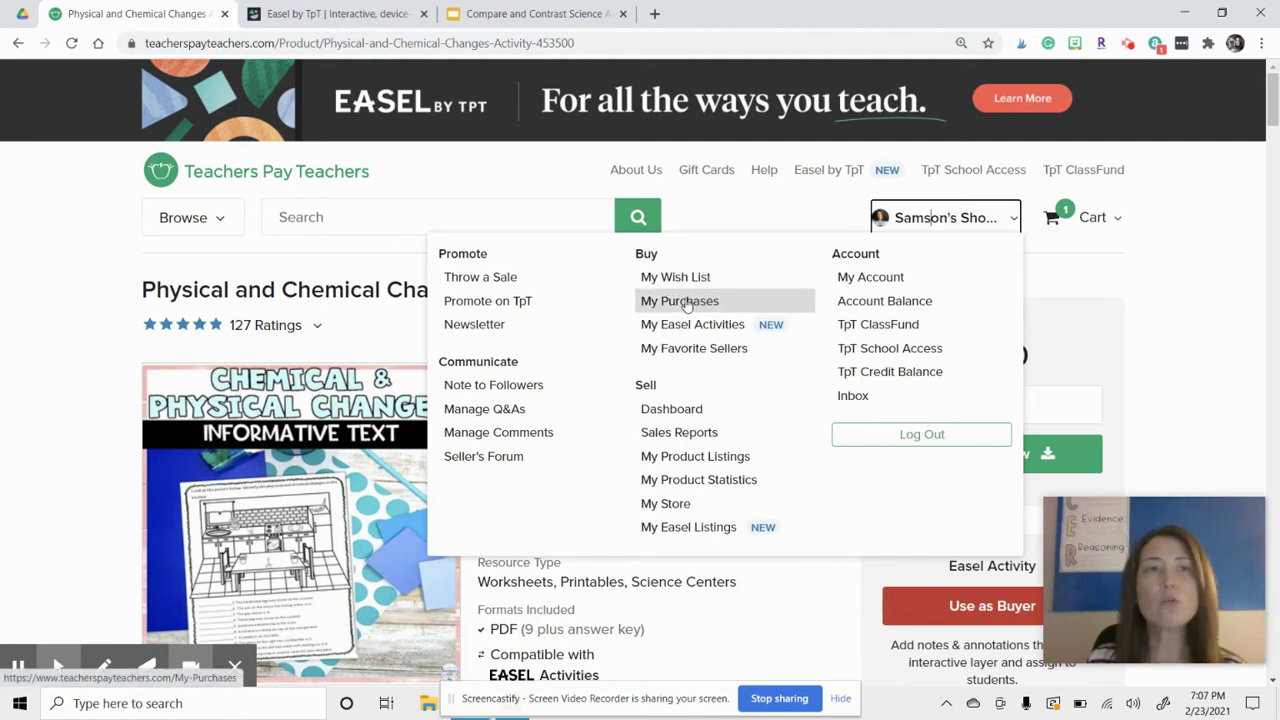
left_click(338, 18)
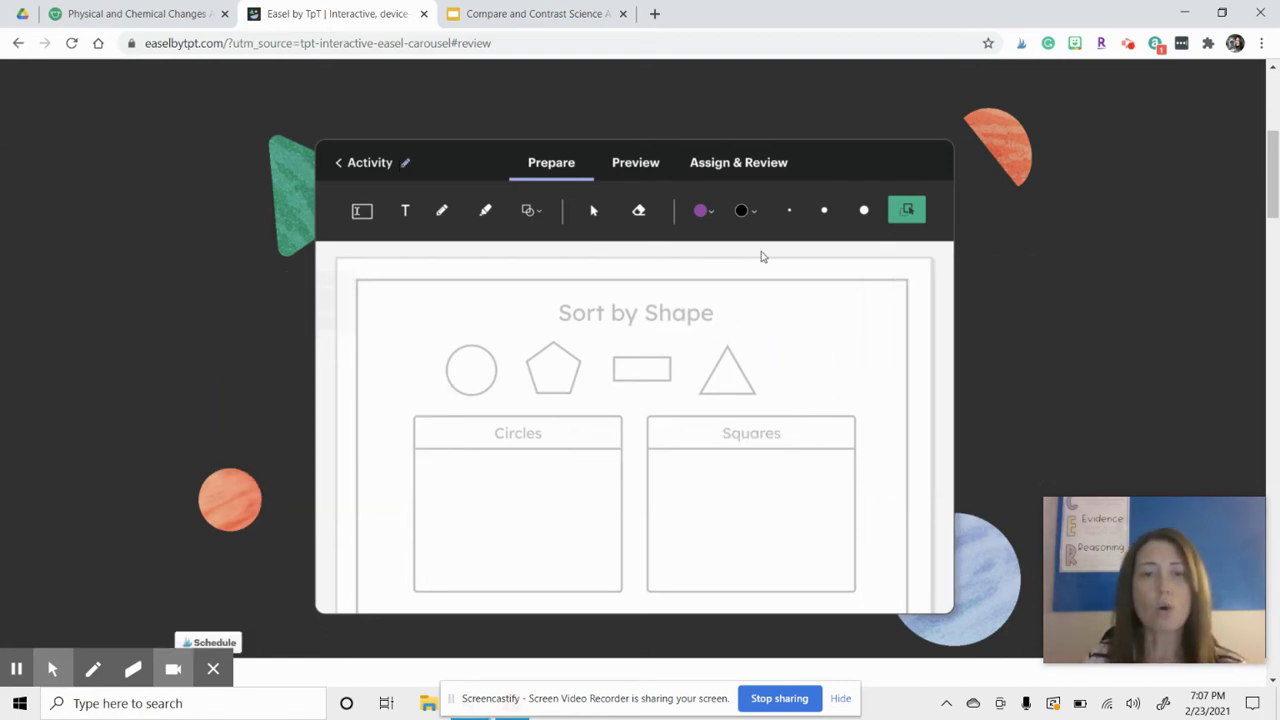
scroll(763, 260, "down", 3)
scroll(443, 189, "up", 1)
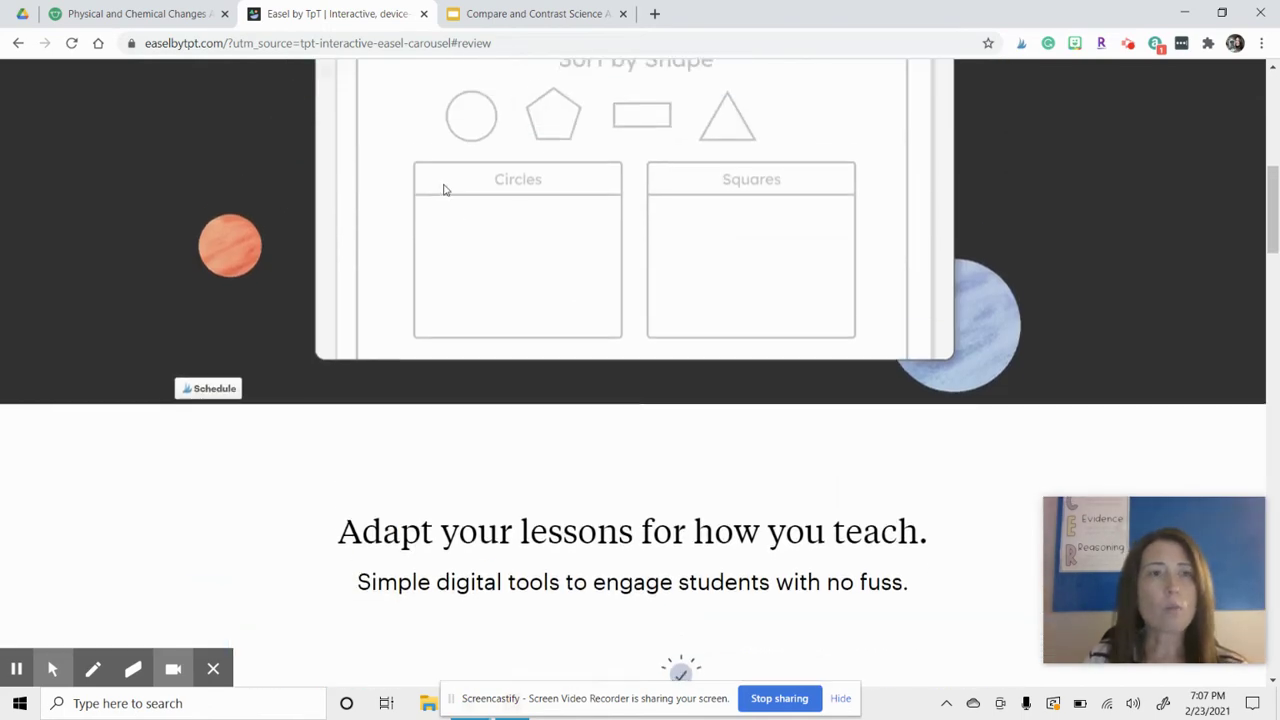
Preview the worksheet images of the Physical and Chemical Changes Activity and open it as an Easel Activity as a buyer
left_click(155, 13)
scroll(843, 230, "down", 5)
scroll(1222, 224, "up", 5)
scroll(800, 420, "down", 2)
scroll(500, 260, "up", 1)
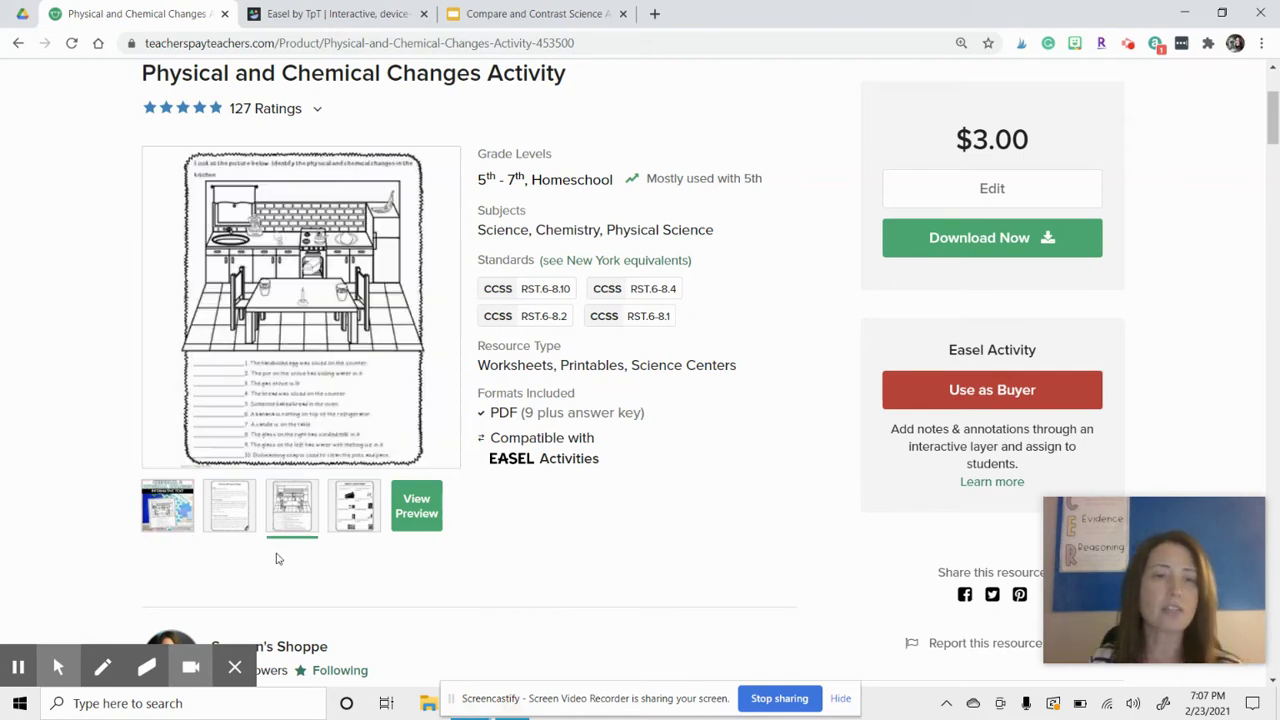
mouse_move(341, 522)
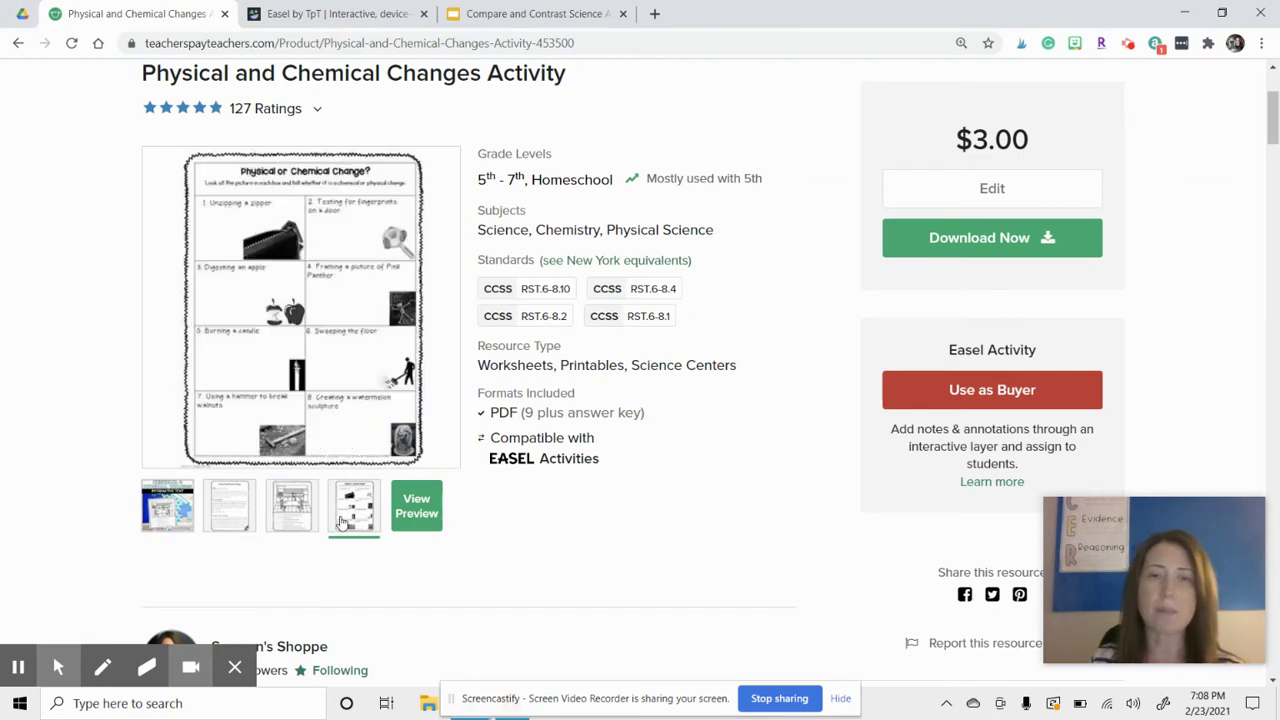
left_click(990, 390)
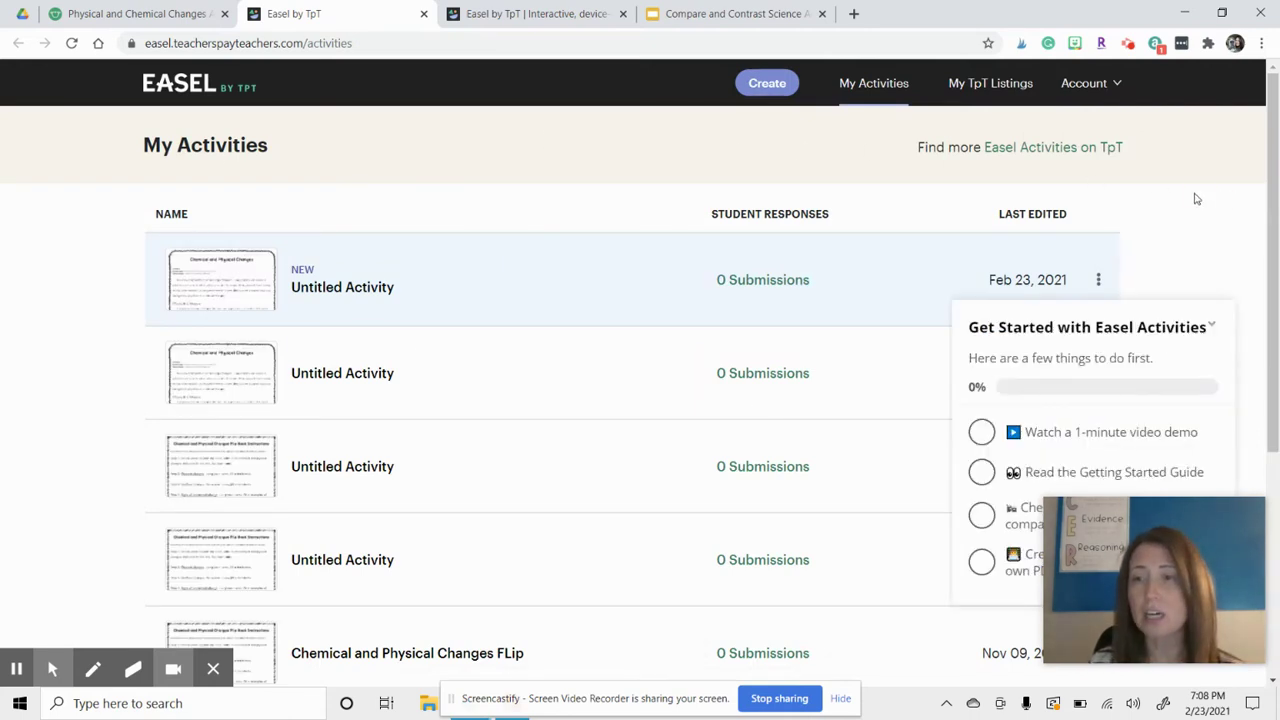
Look through the list of saved activities in My Activities
scroll(435, 267, "down", 1)
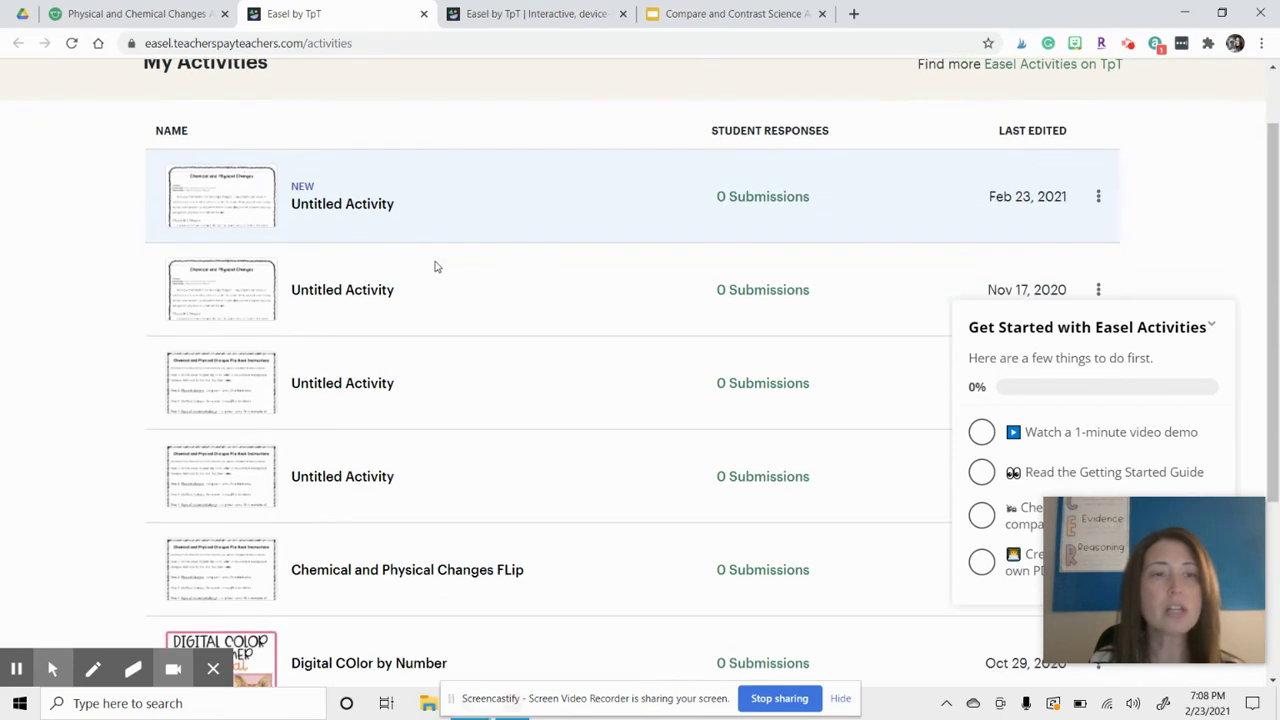
scroll(445, 326, "down", 1)
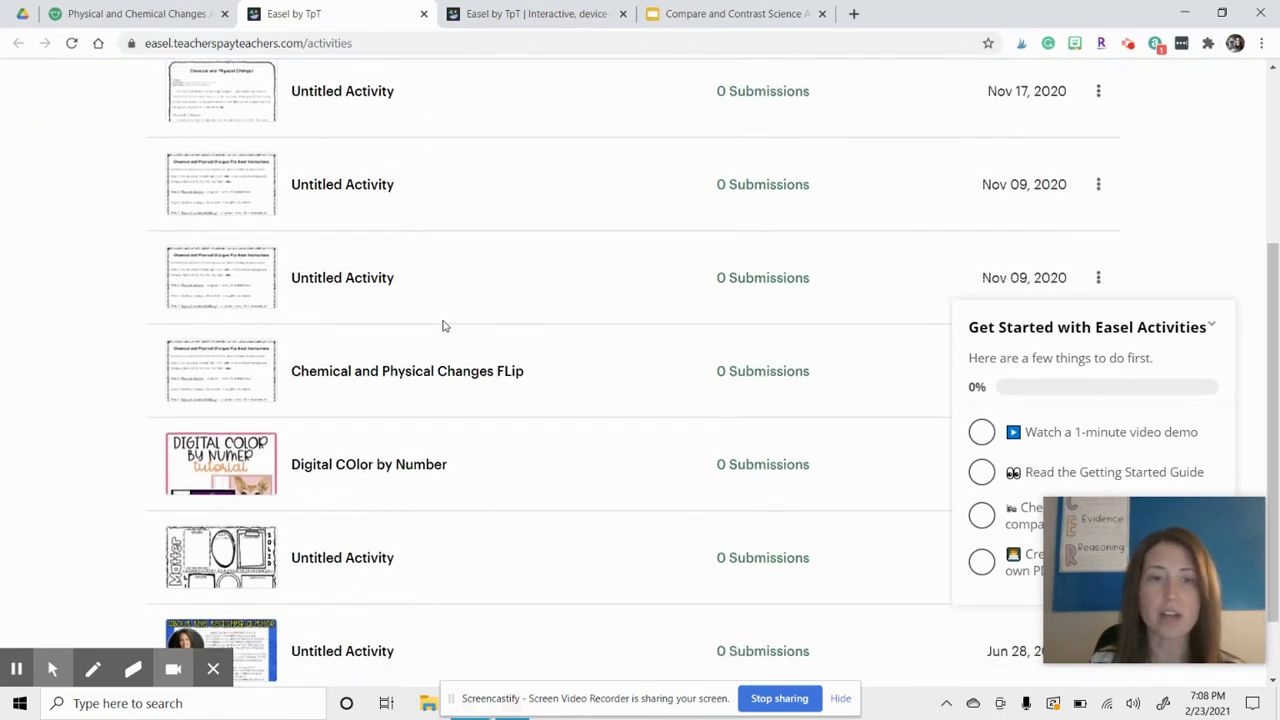
scroll(655, 328, "up", 3)
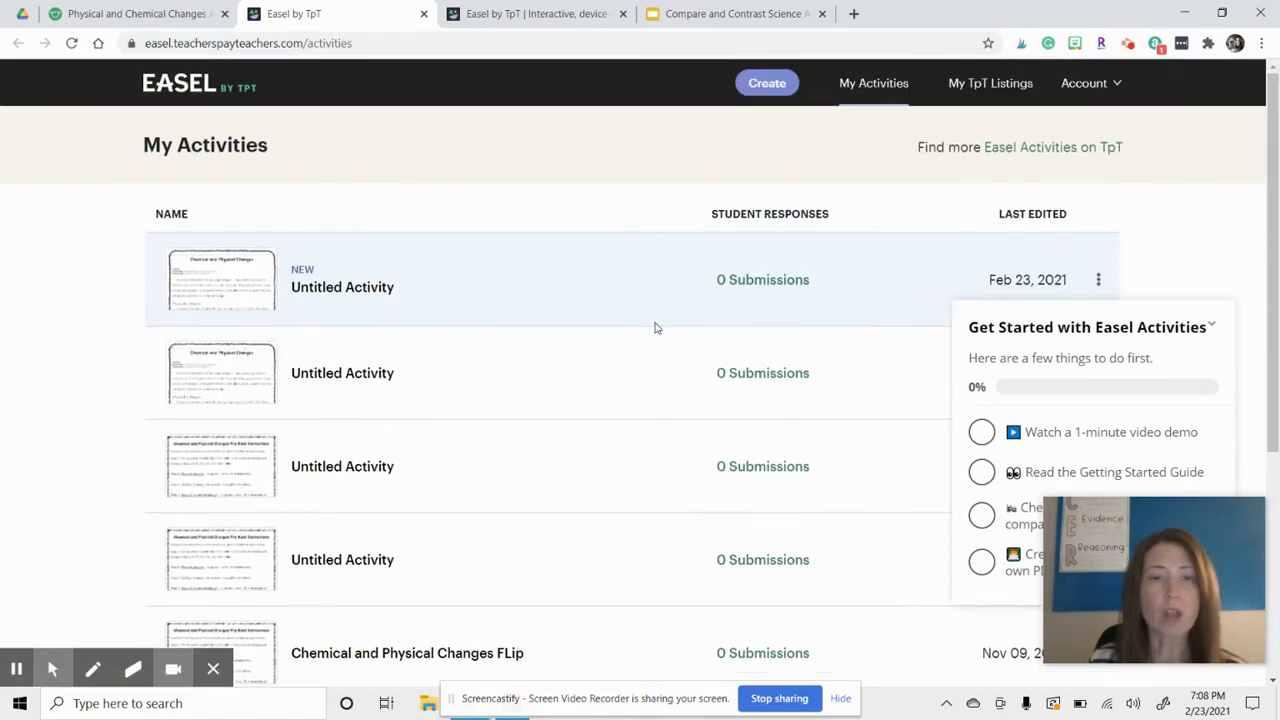
scroll(655, 328, "down", 1)
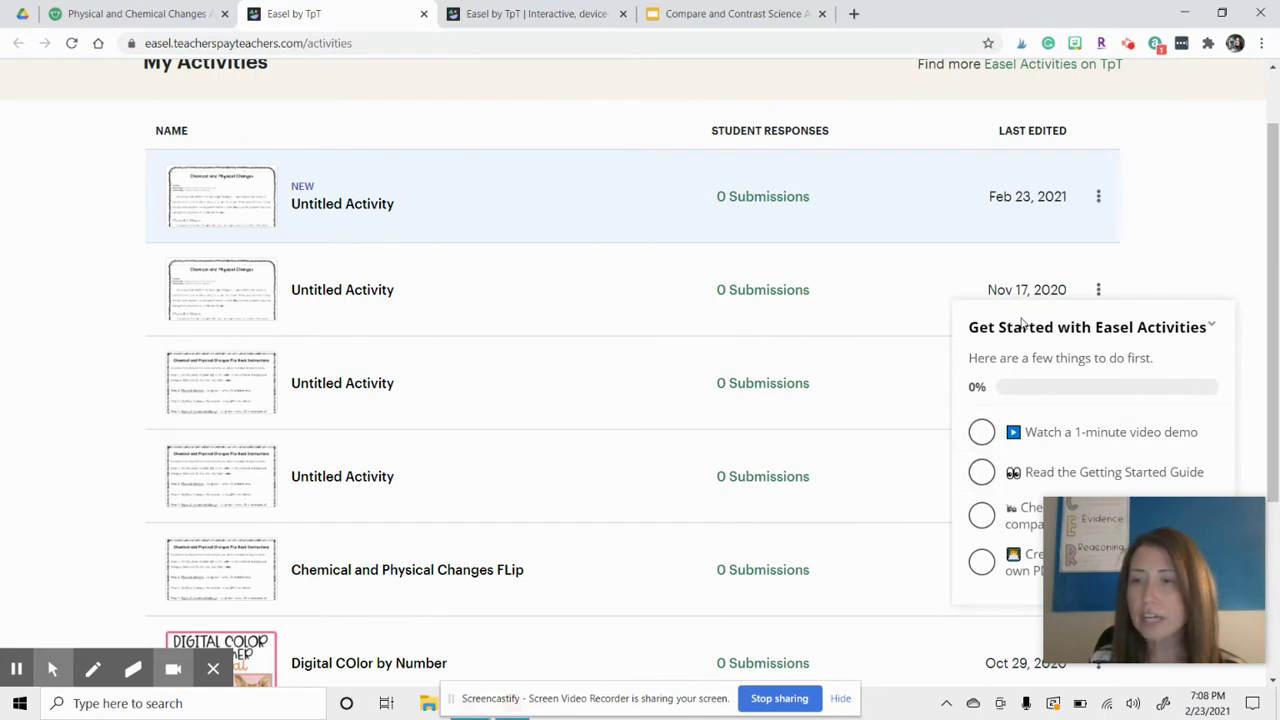
Dismiss the Get Started with Easel Activities checklist for good
left_click_drag(1022, 322, 1029, 268)
left_click(1106, 300)
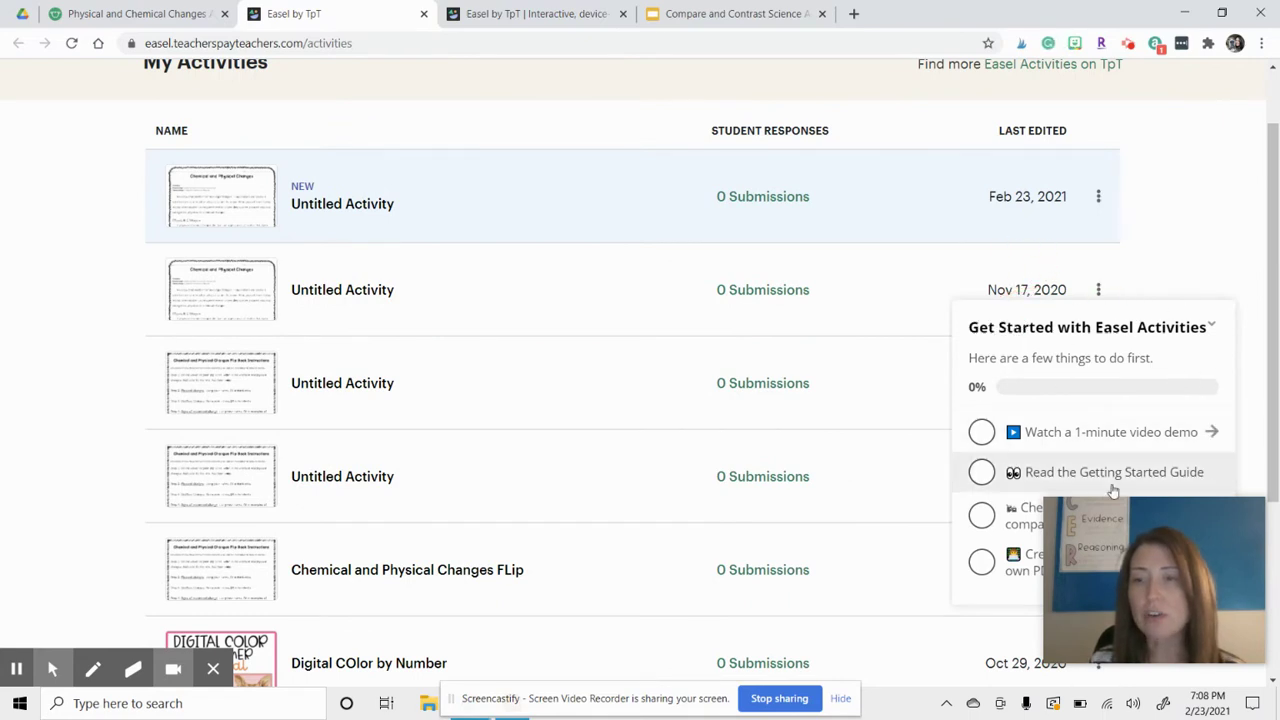
mouse_move(1172, 513)
left_click_drag(1172, 513, 127, 528)
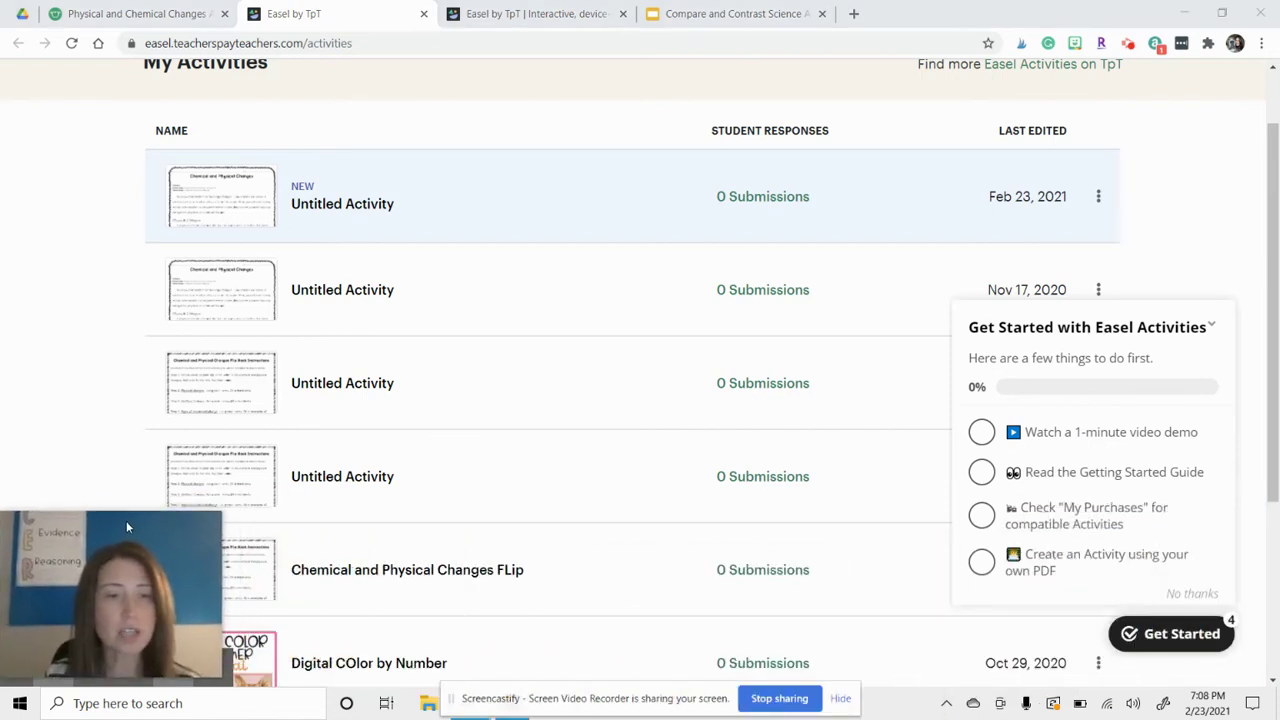
left_click(1195, 594)
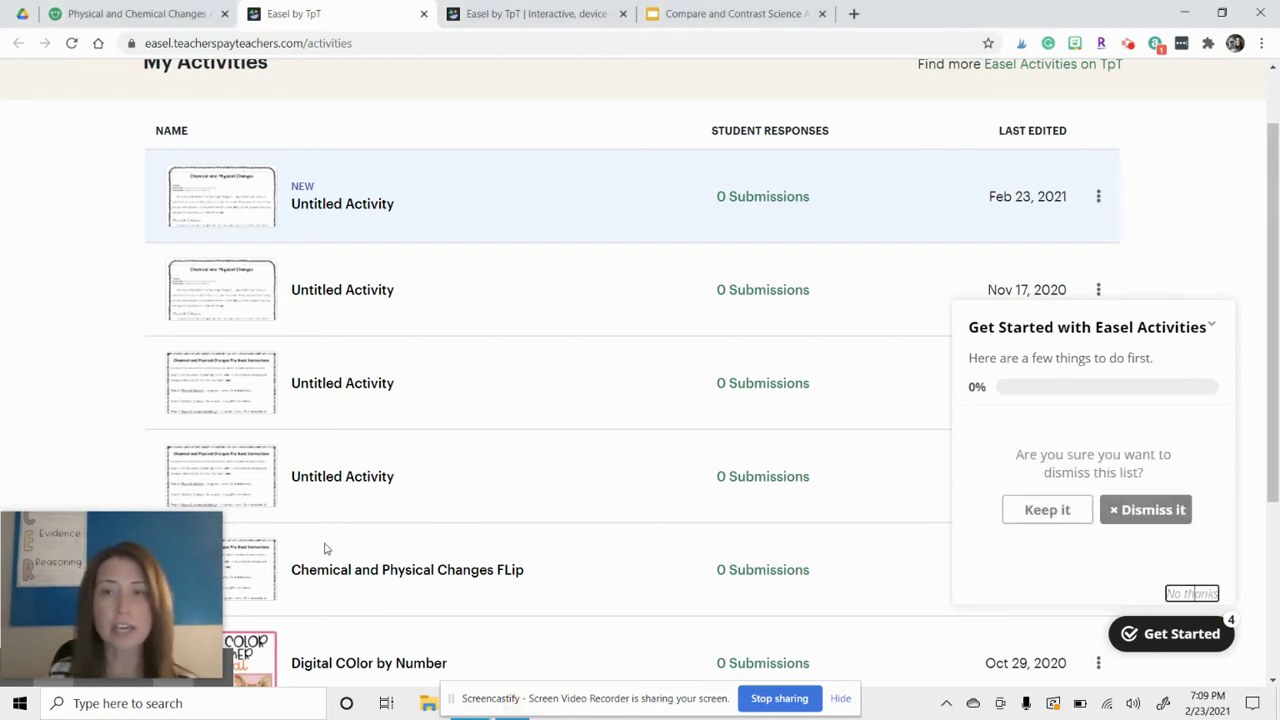
left_click(1150, 510)
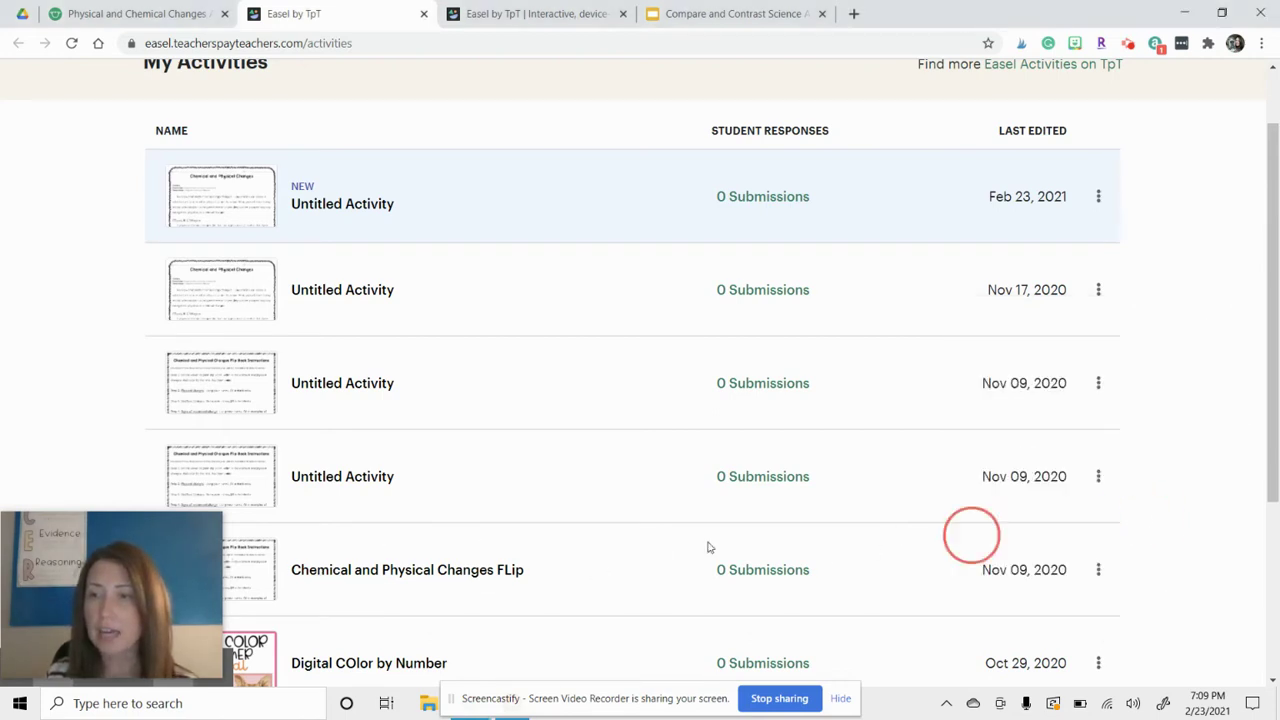
left_click_drag(121, 528, 1151, 524)
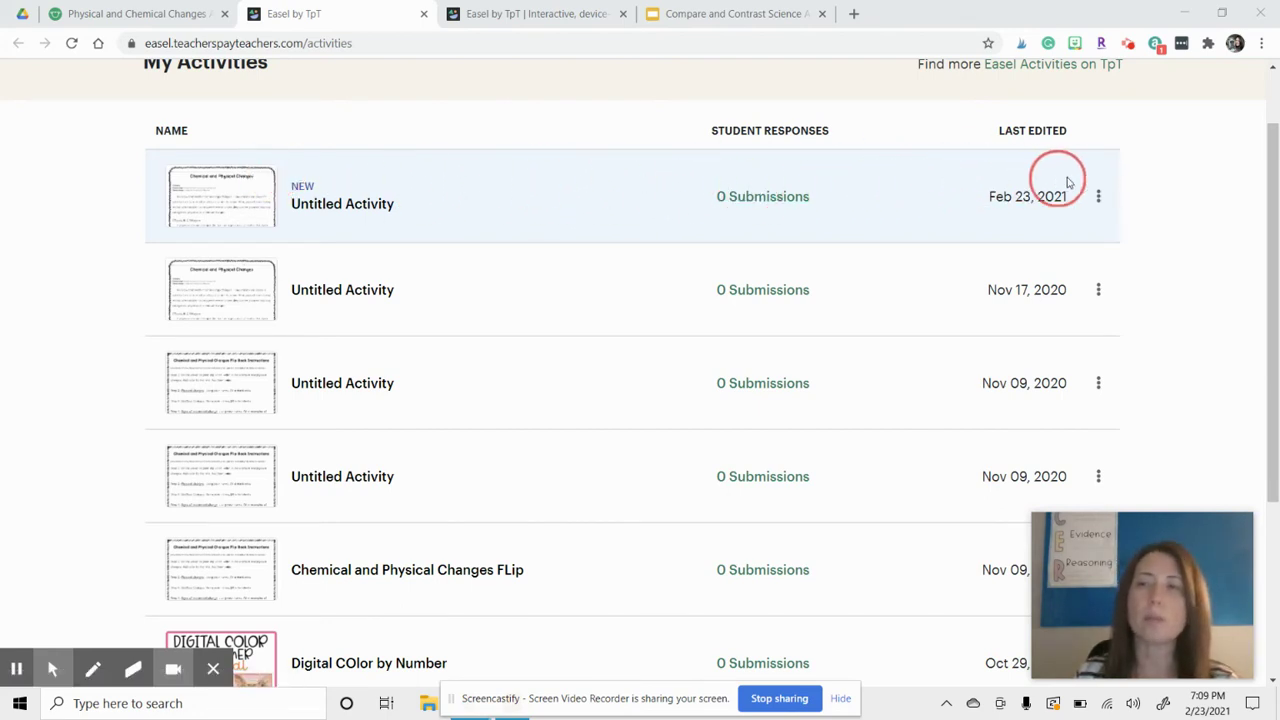
Open the new Untitled Activity dated Feb 23, 2021 in the activity editor
left_click(531, 178)
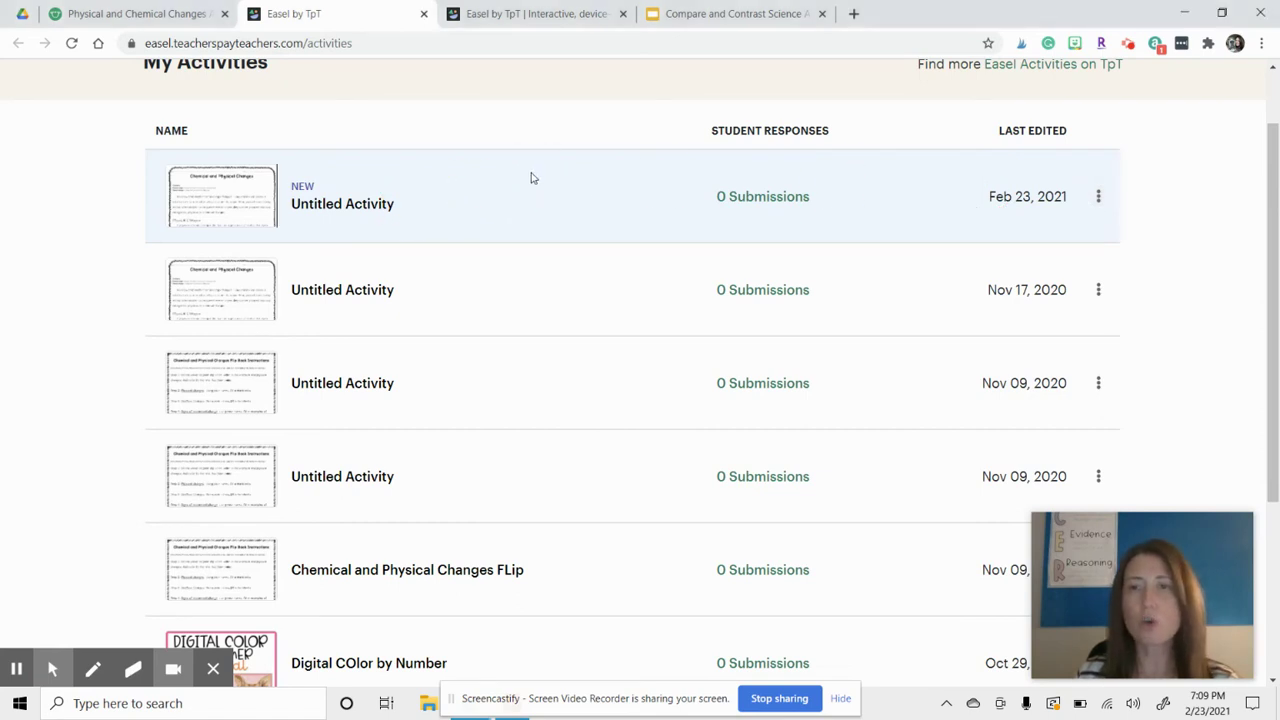
left_click(1098, 199)
left_click(600, 217)
left_click(338, 204)
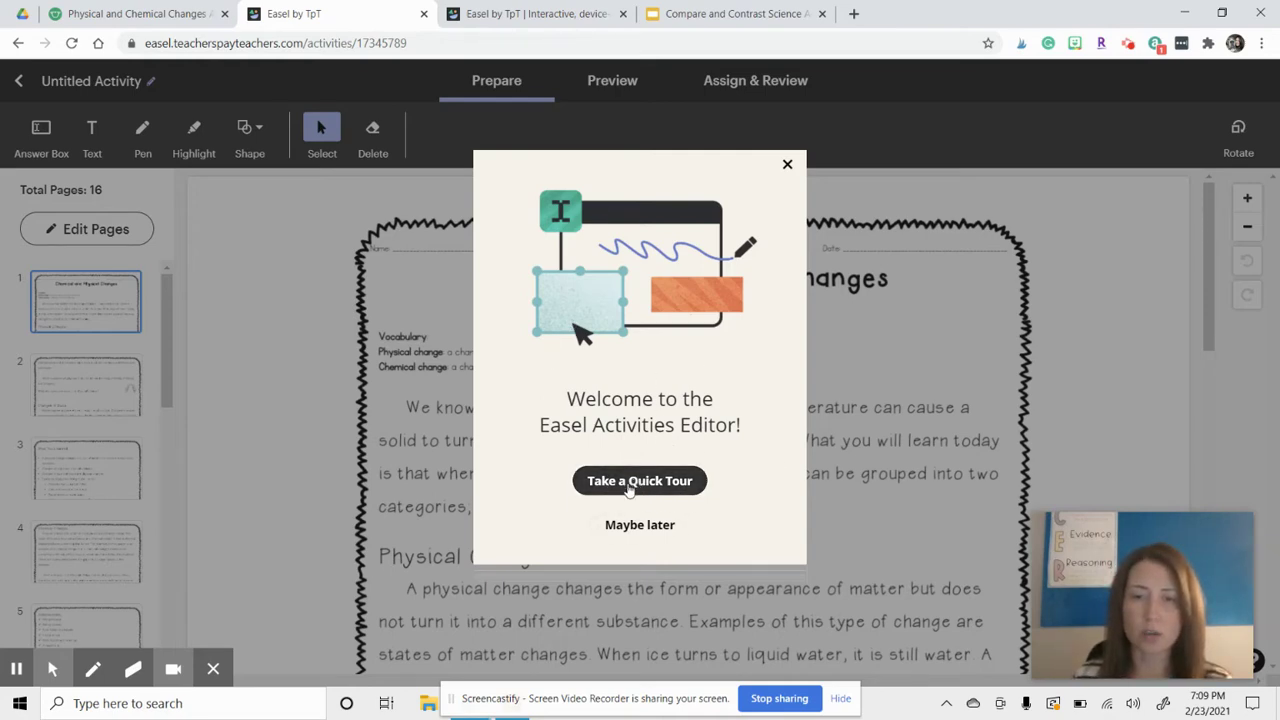
Take the quick tour of the Easel Activities Editor through every tip and close the final help tip
left_click(629, 483)
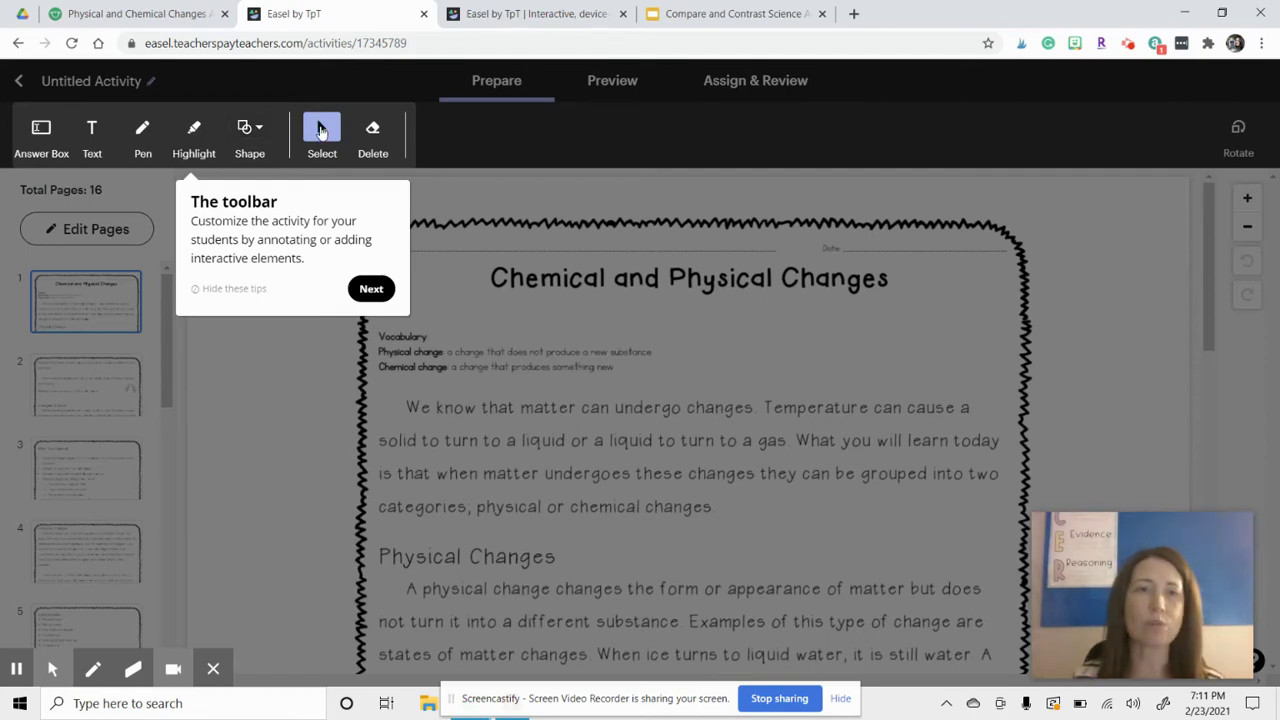
left_click(371, 290)
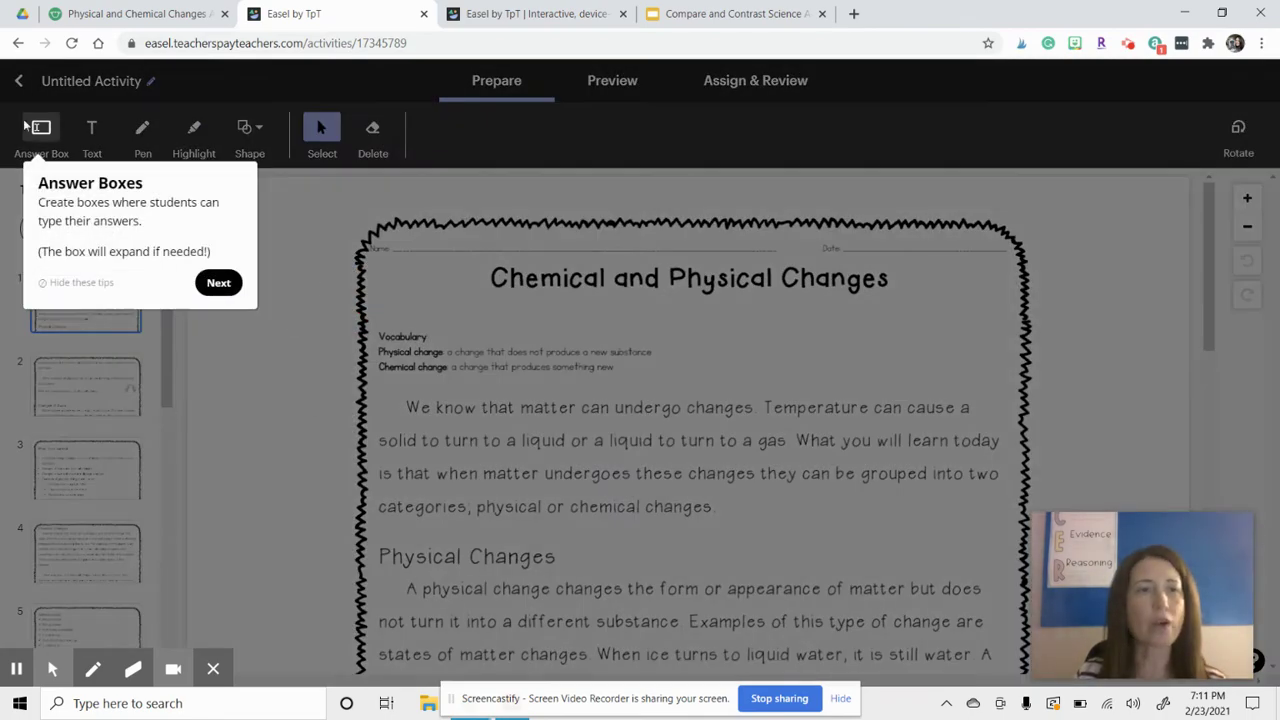
left_click(216, 283)
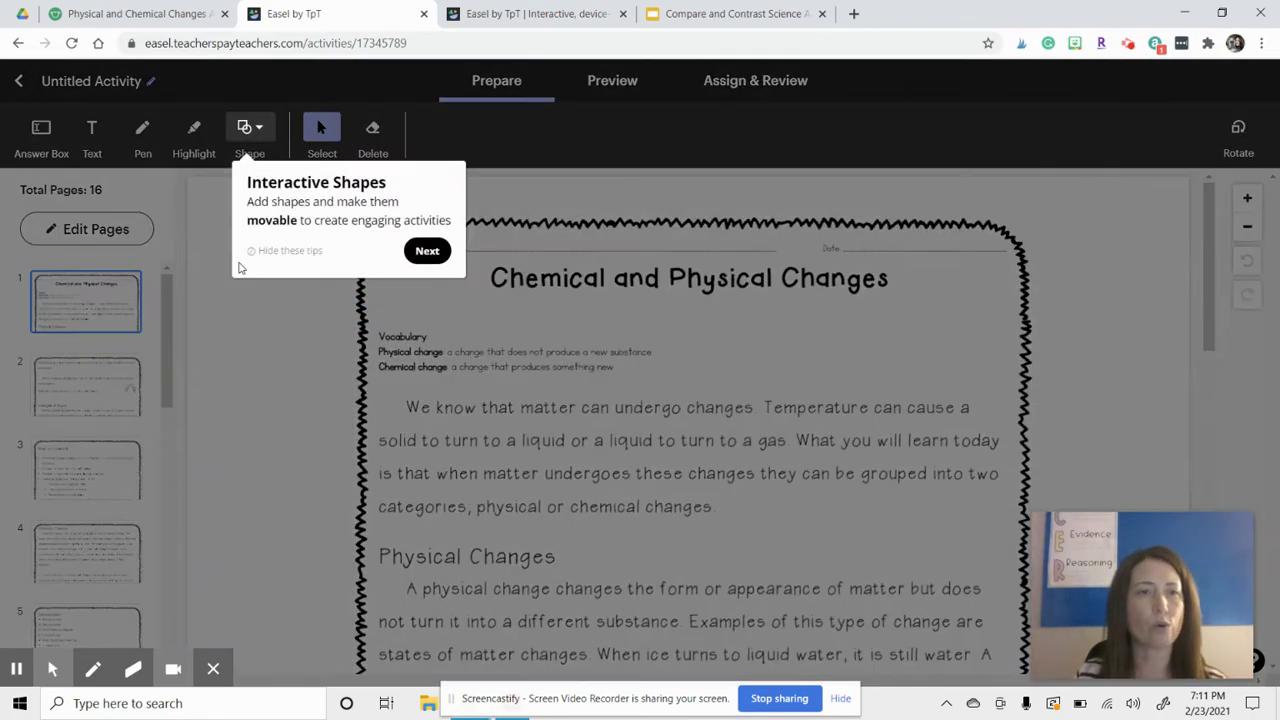
left_click(427, 251)
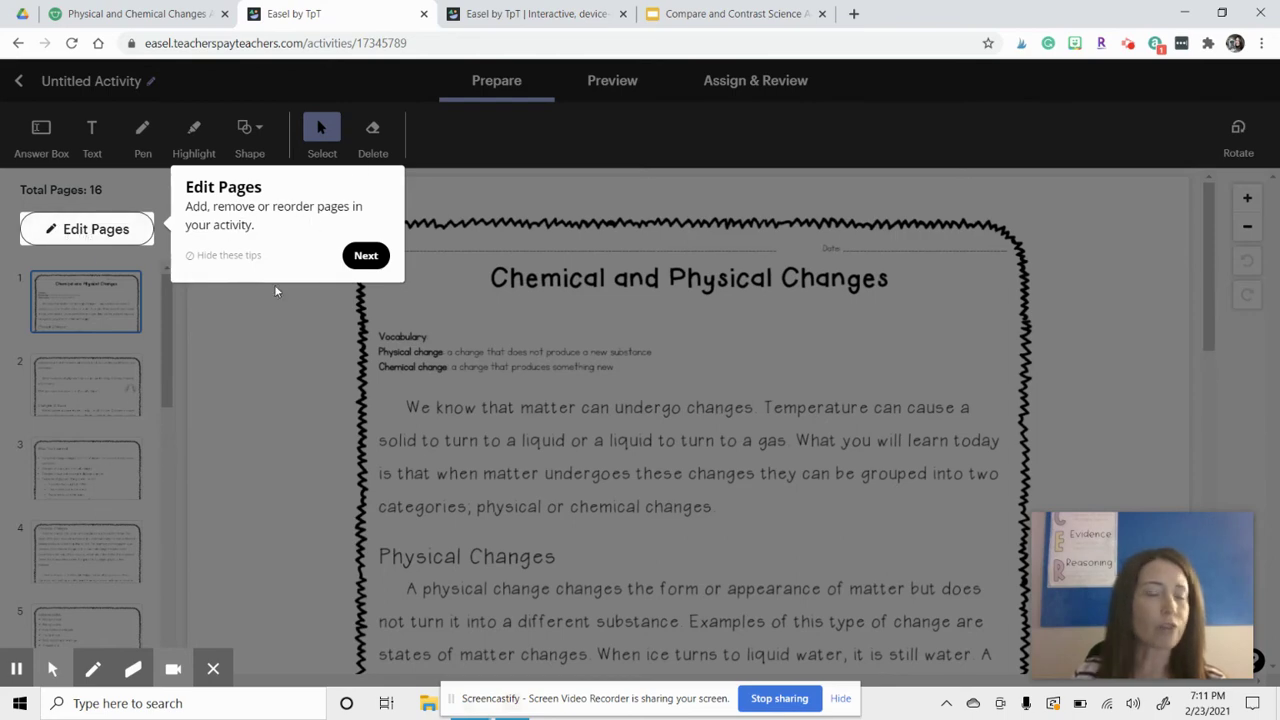
left_click(365, 255)
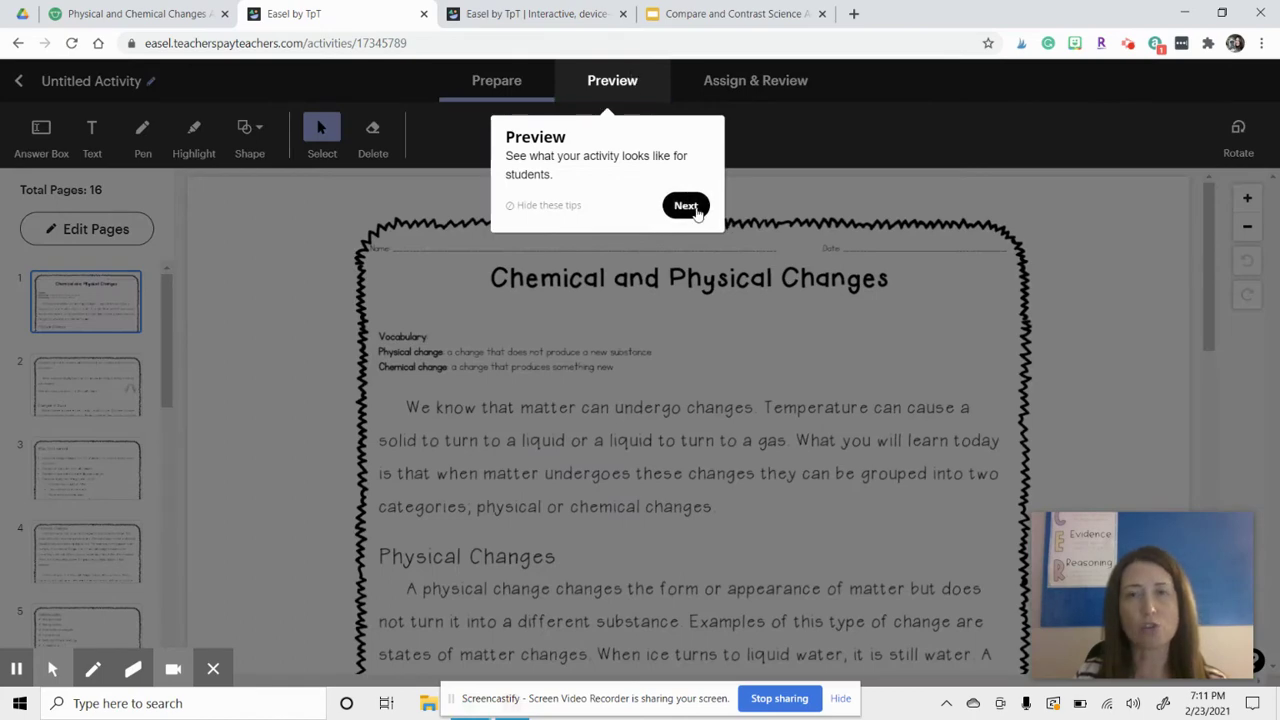
left_click(686, 206)
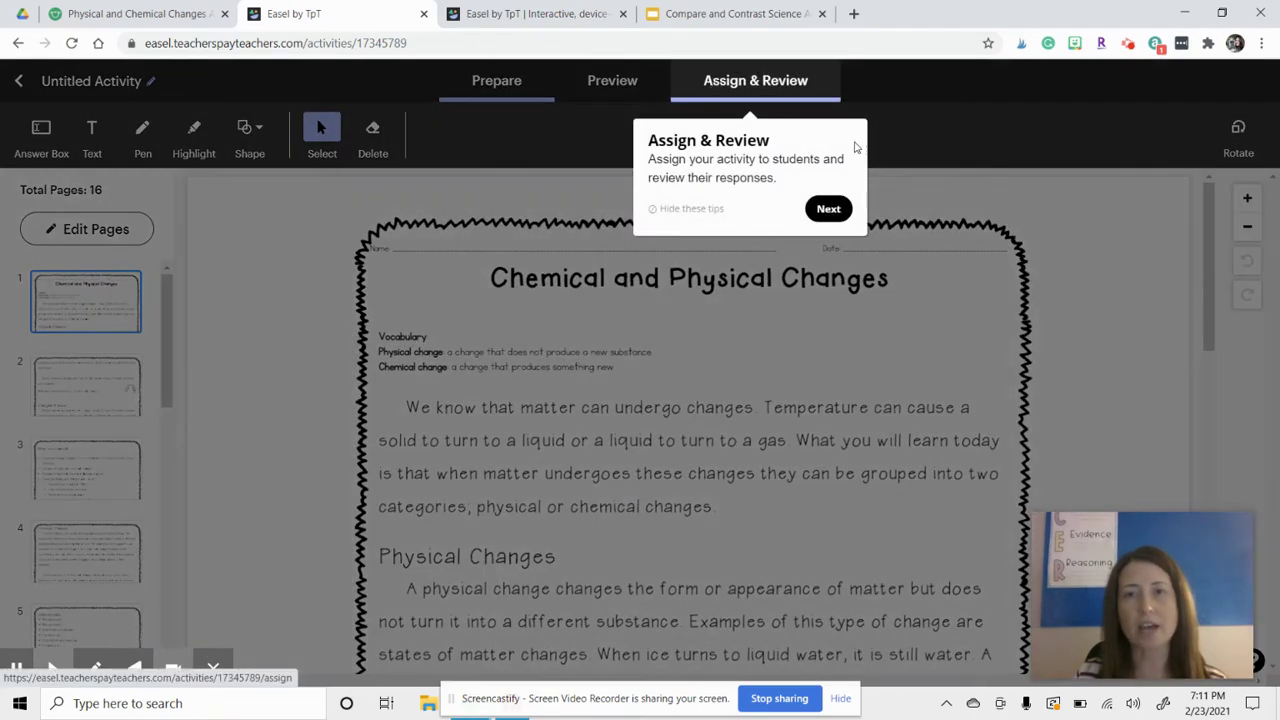
left_click(827, 207)
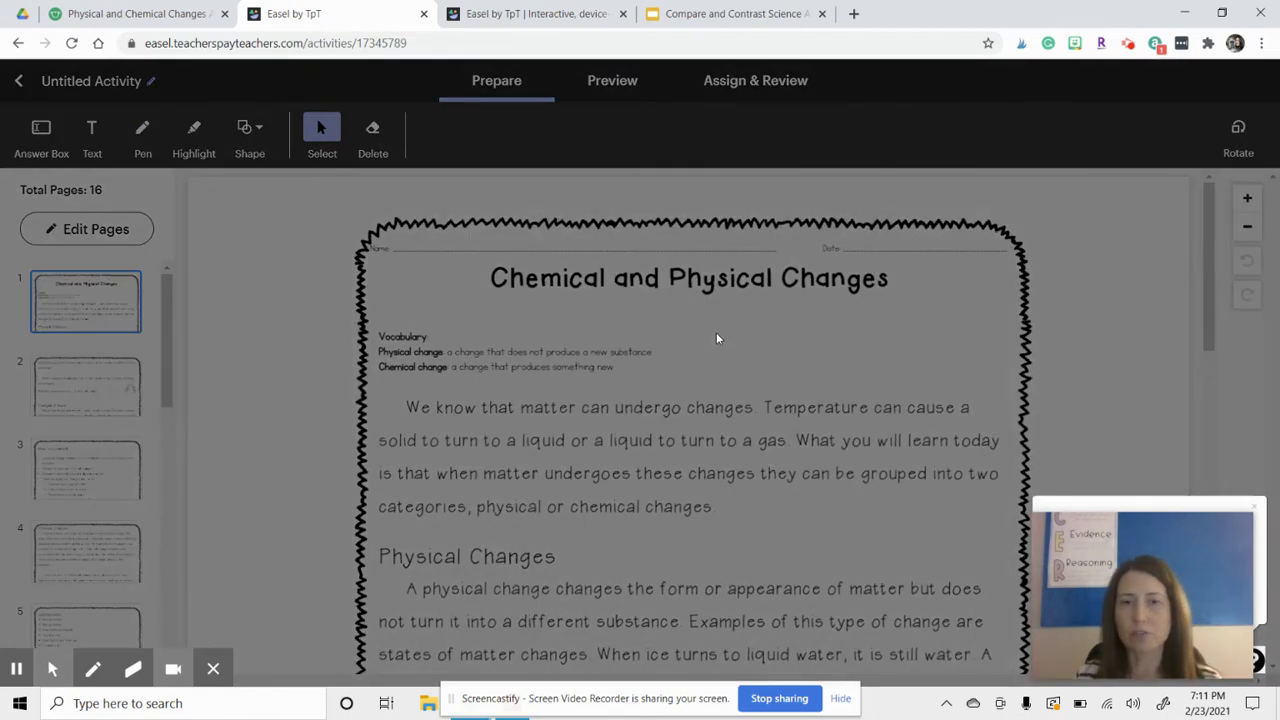
left_click(113, 304)
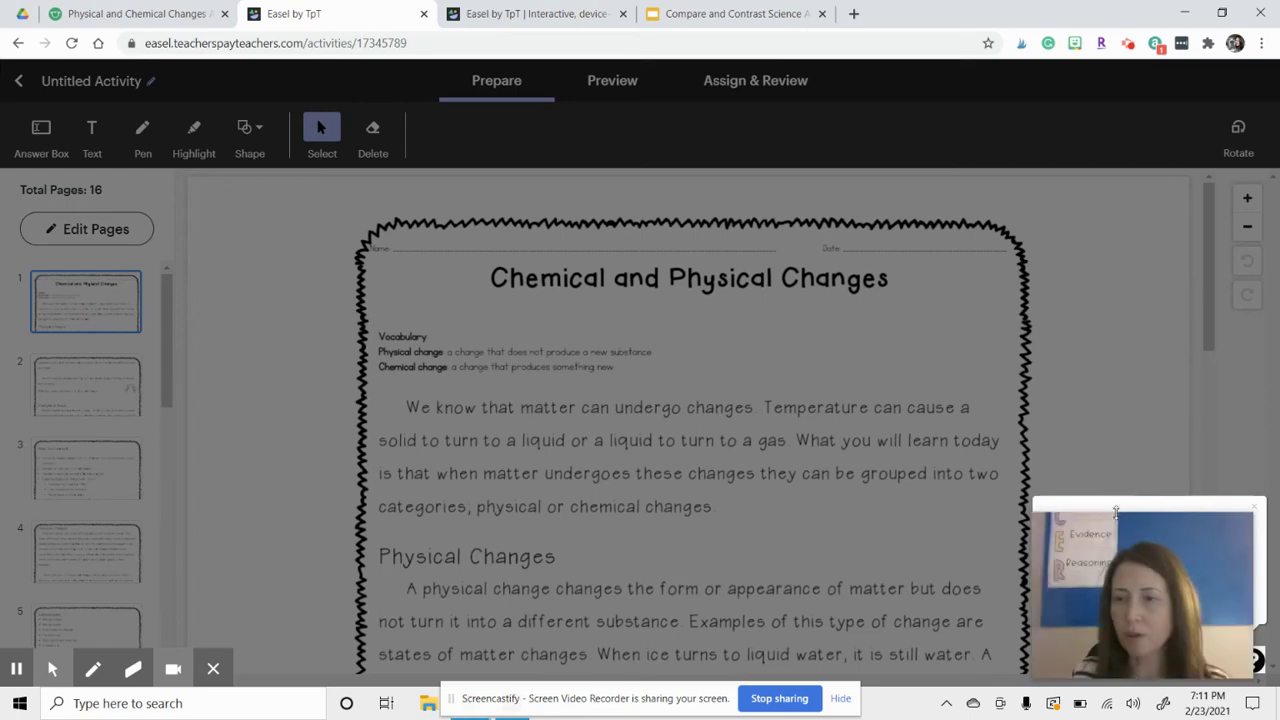
left_click_drag(1116, 524, 1124, 323)
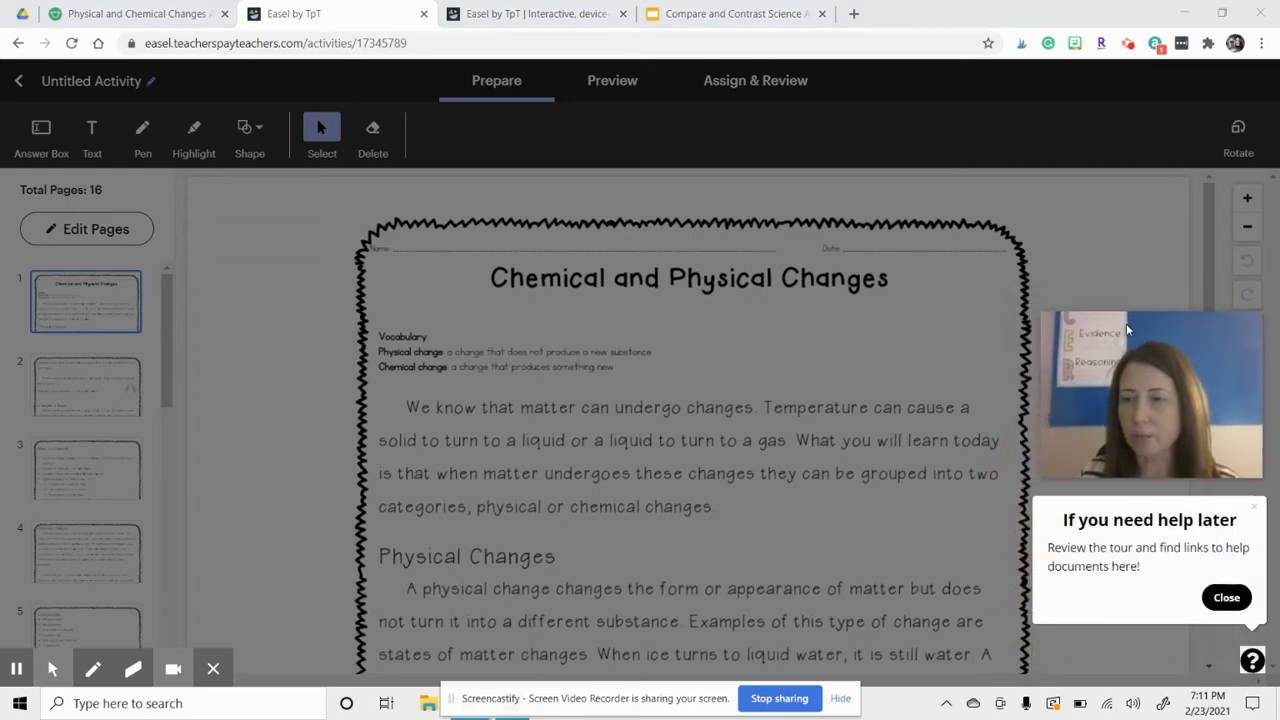
left_click(1227, 598)
left_click_drag(1173, 327, 1177, 511)
Highlight the question "What is a physical change?" on page 1 in yellow at medium thickness and show the available highlight colors
scroll(670, 375, "down", 2)
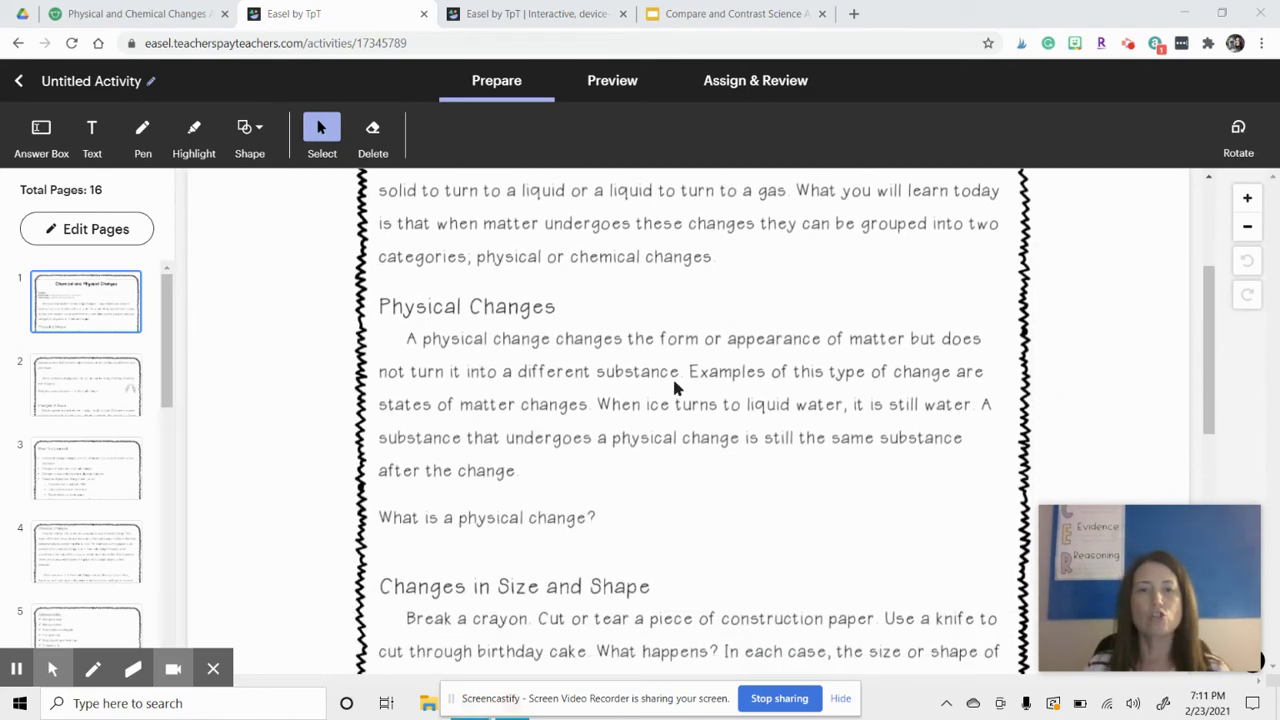
scroll(477, 320, "up", 1)
scroll(720, 495, "down", 2)
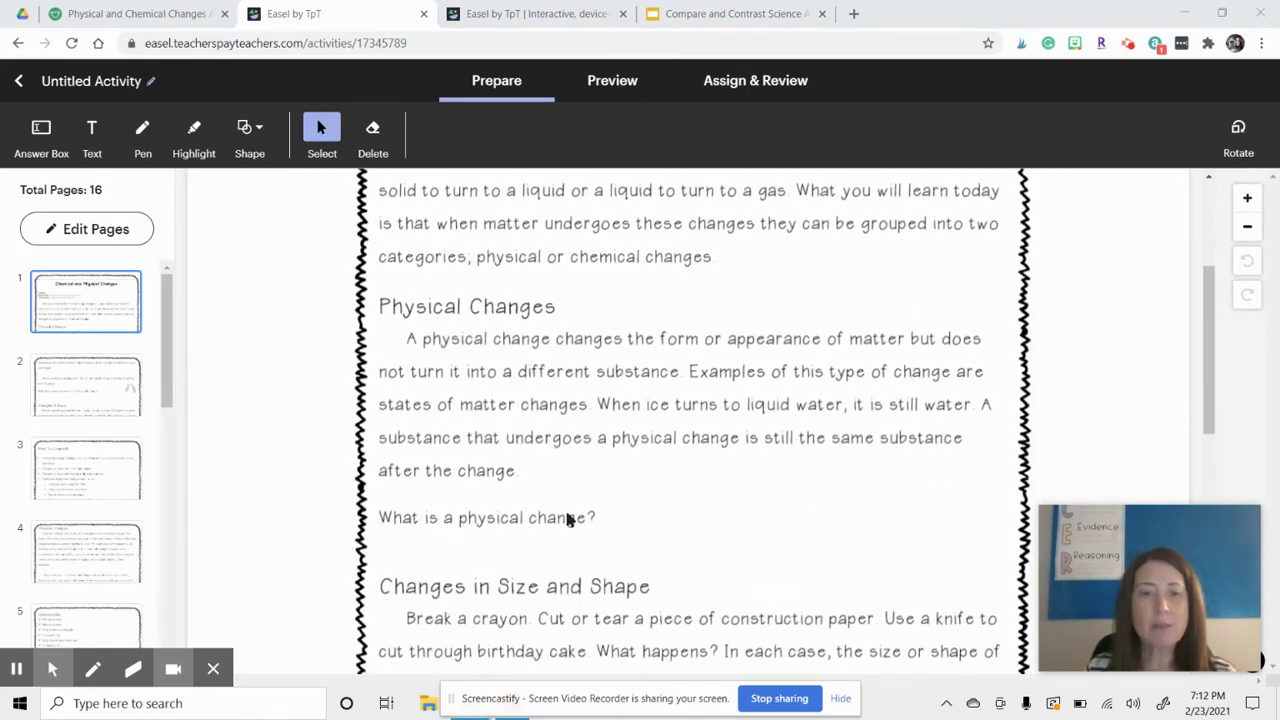
scroll(560, 390, "up", 3)
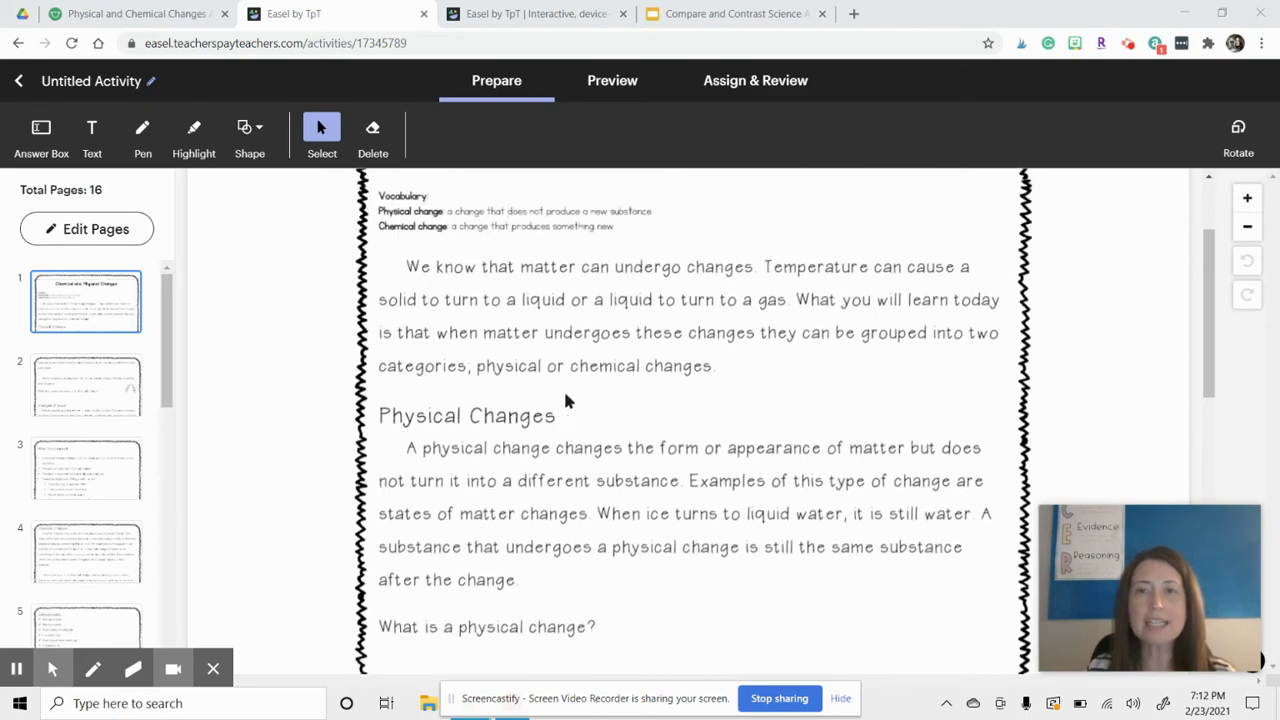
scroll(570, 390, "down", 1)
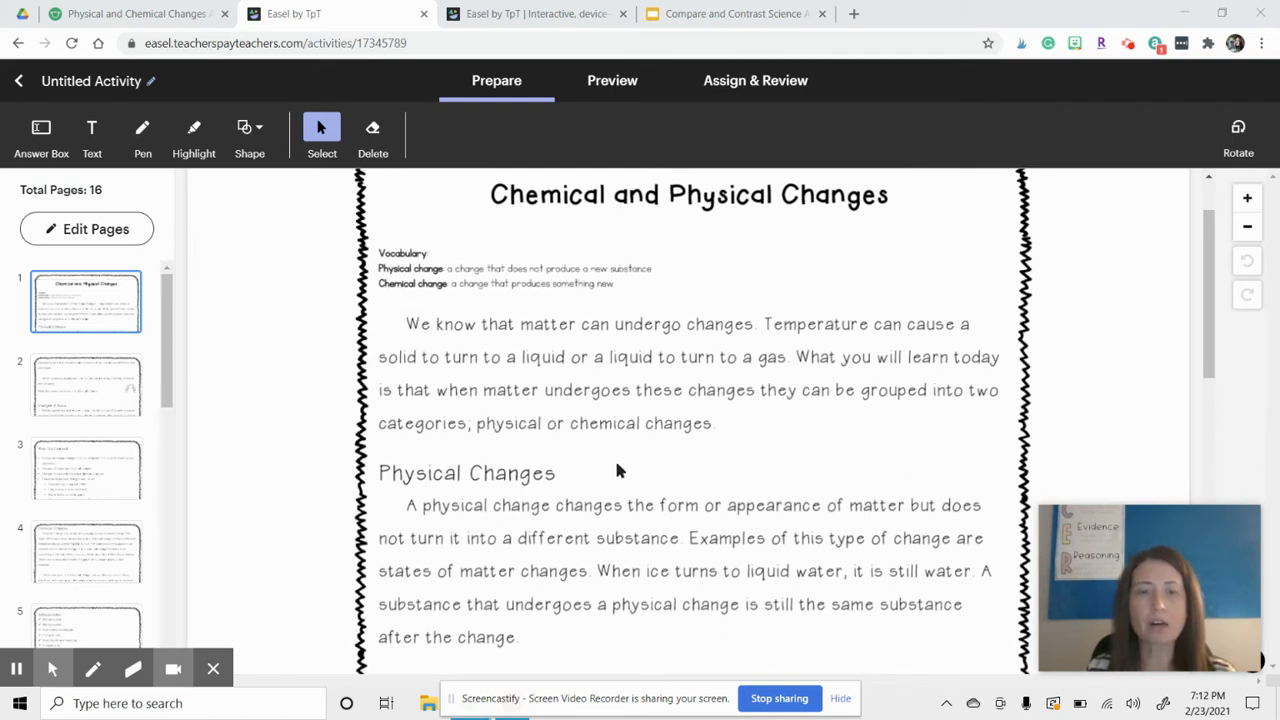
scroll(575, 449, "down", 2)
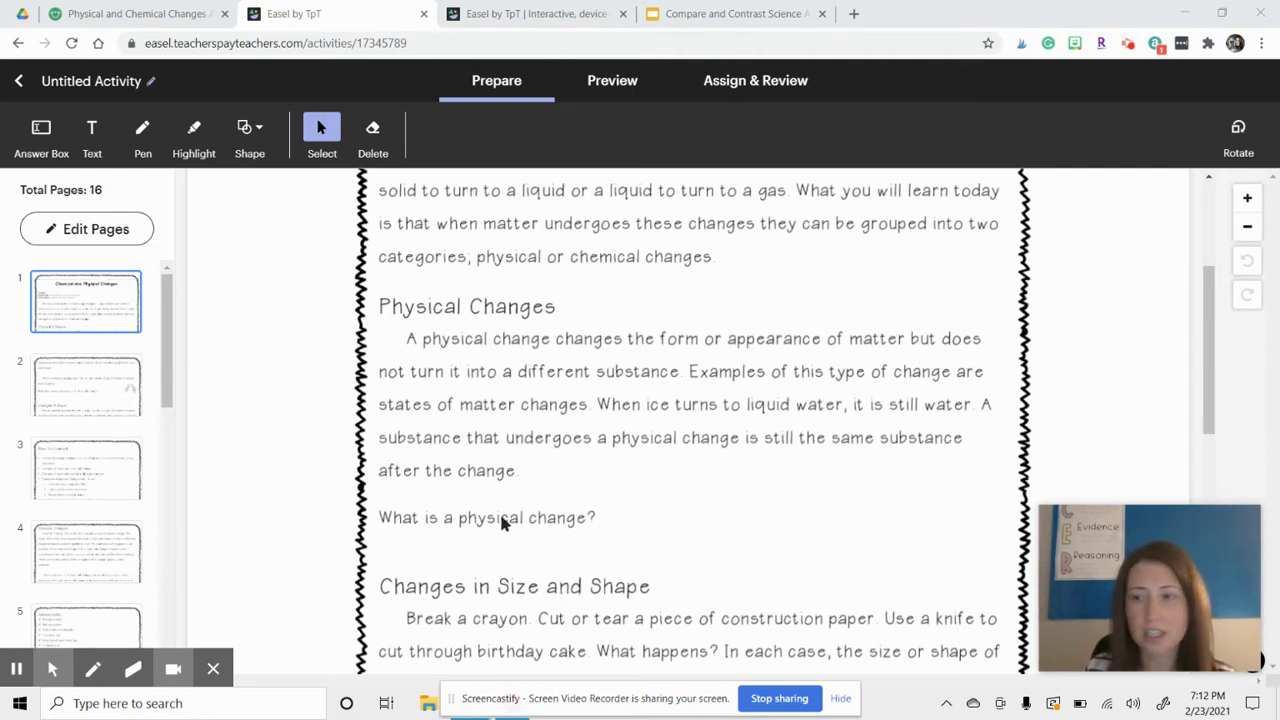
left_click(188, 140)
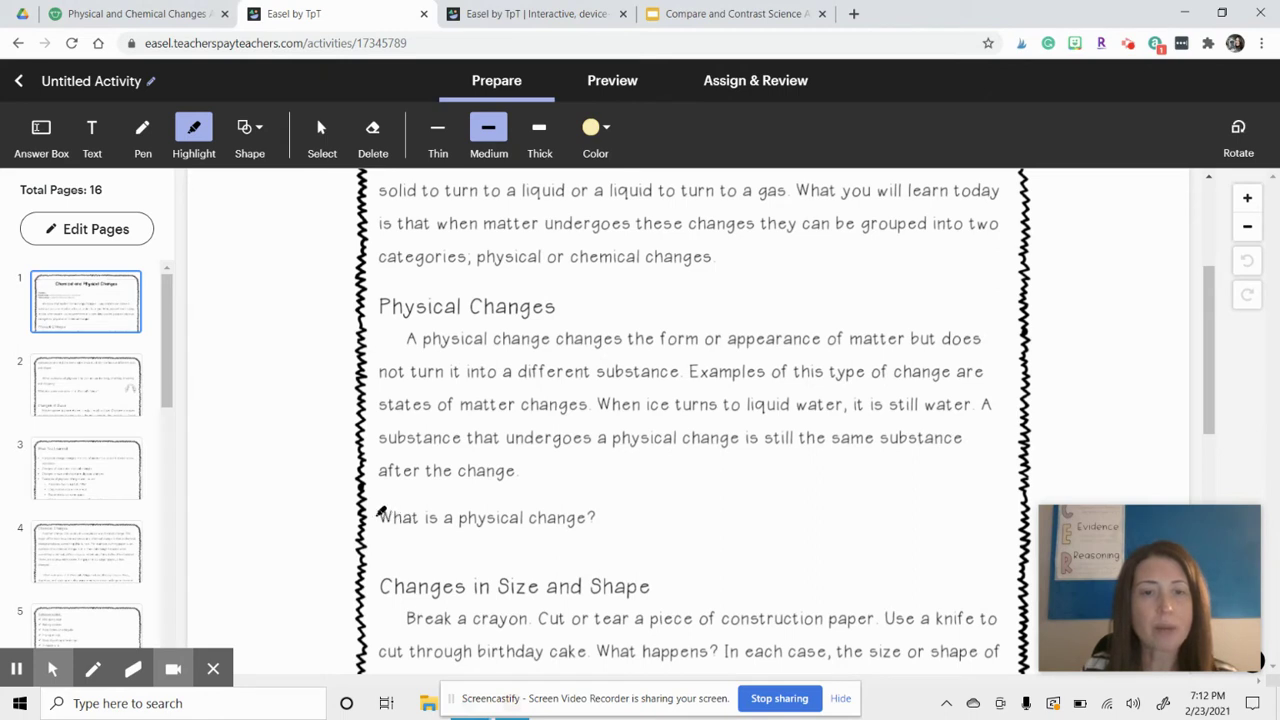
left_click_drag(380, 512, 604, 510)
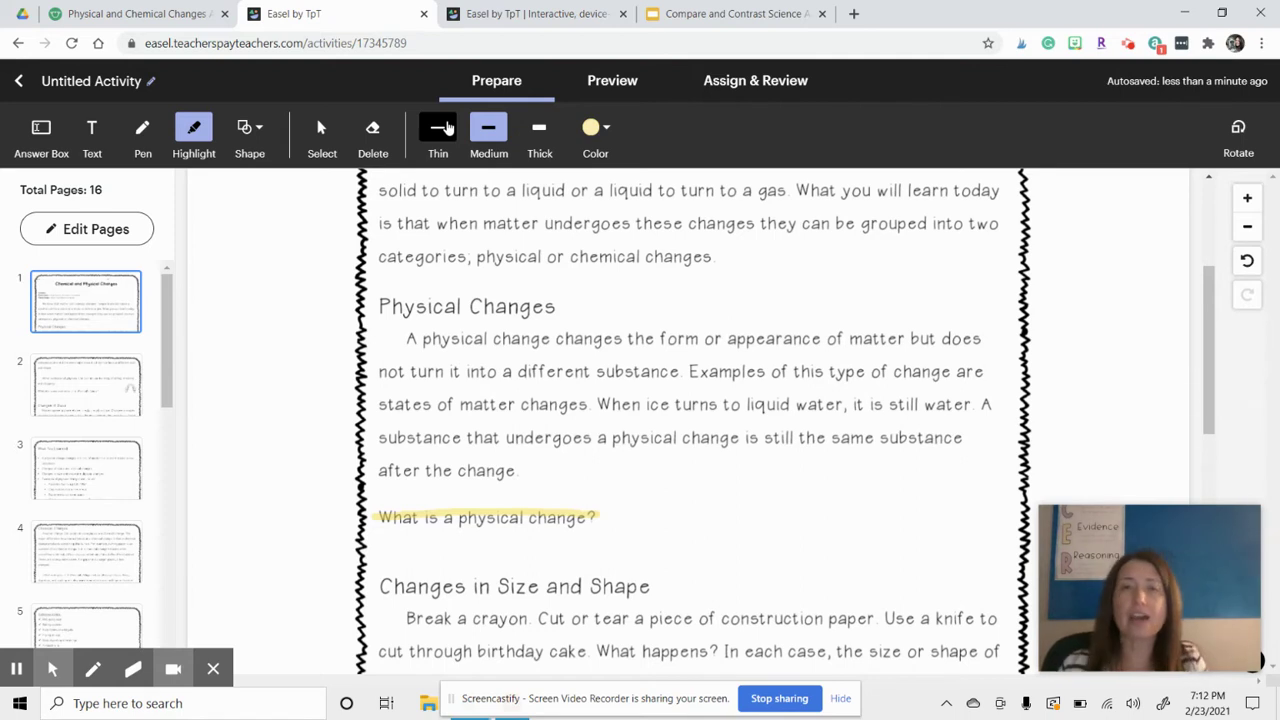
left_click(604, 131)
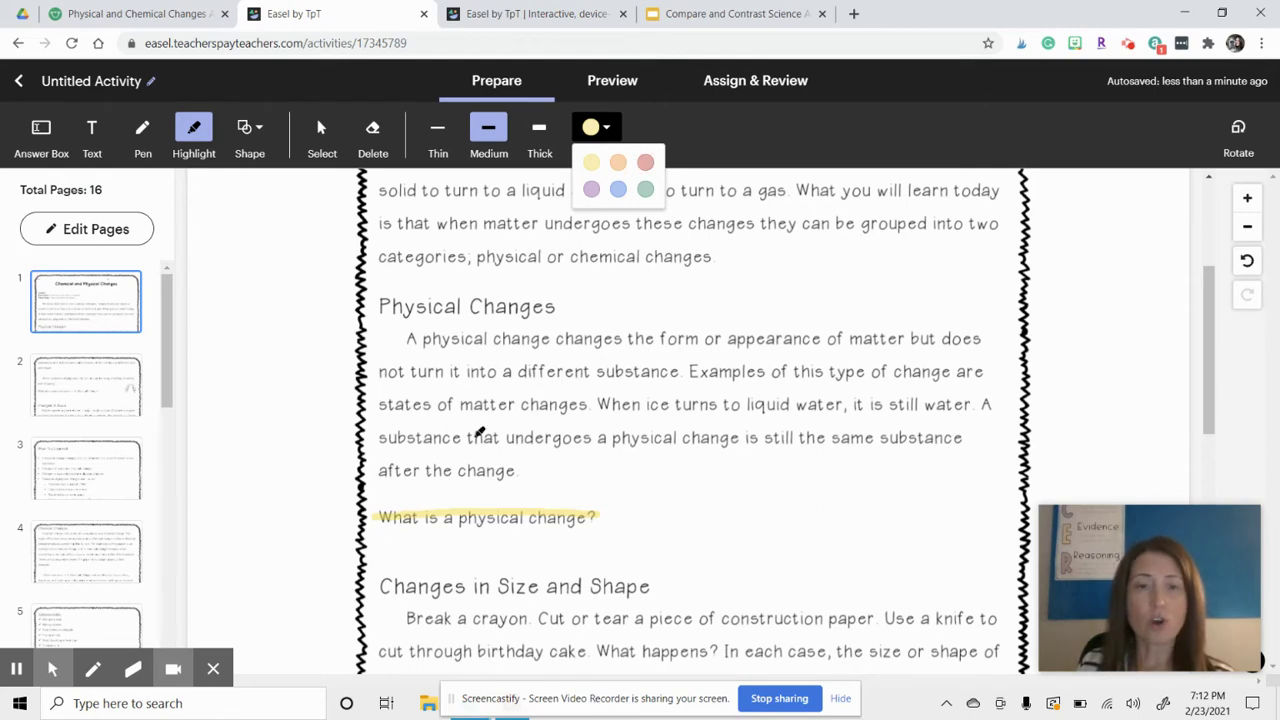
Highlight the question "What are some examples of a physical change?" on page 2 in yellow
scroll(600, 440, "down", 7)
scroll(600, 437, "down", 1)
left_click(88, 398)
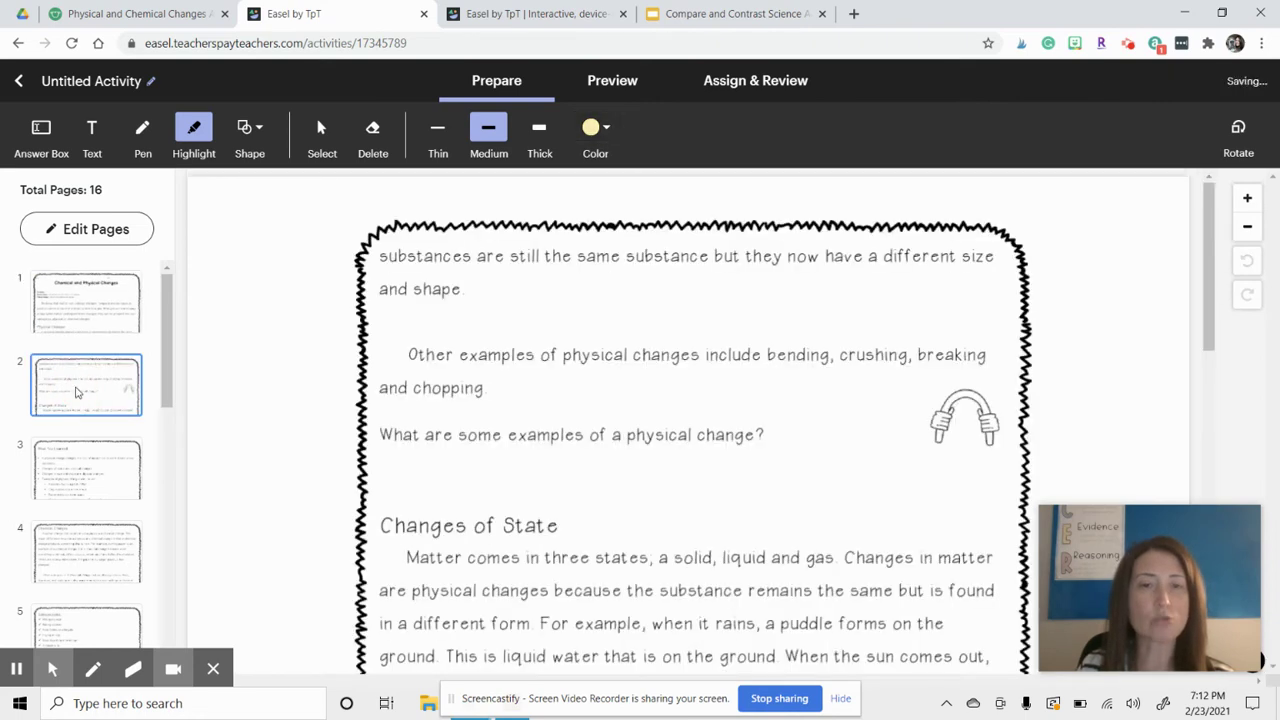
left_click_drag(383, 432, 765, 435)
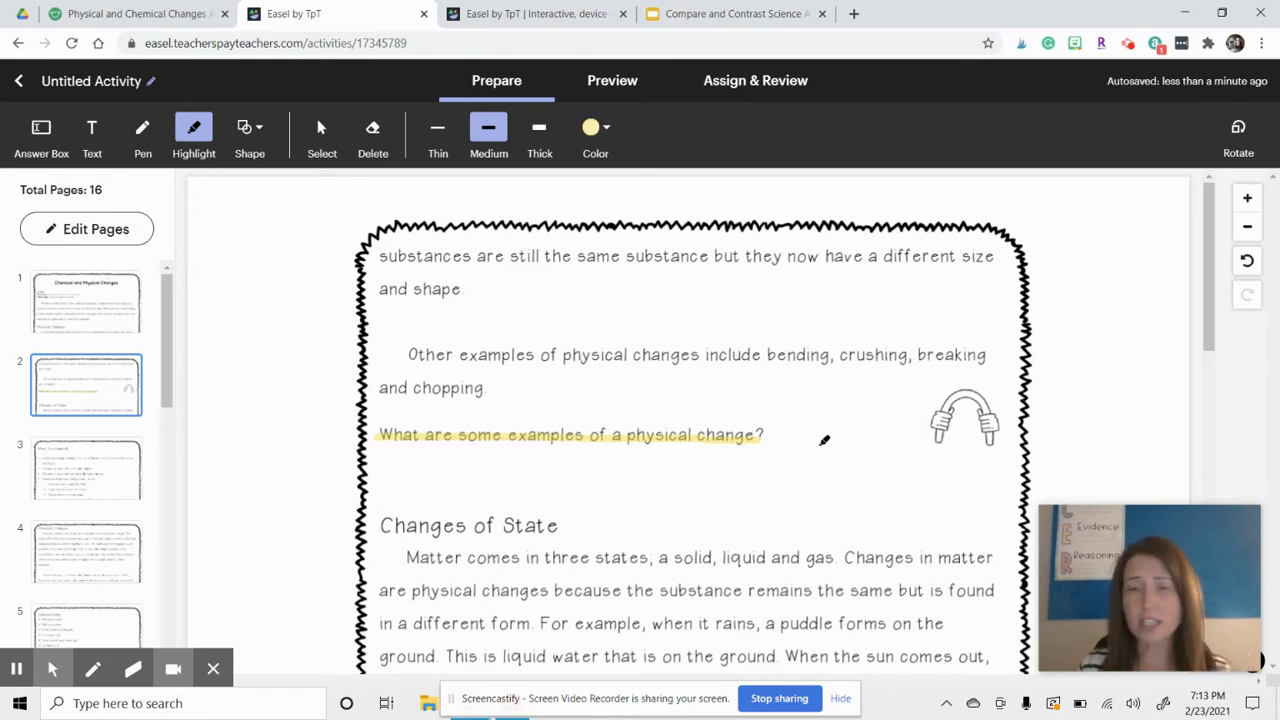
Add a size 12 answer box below "What are some examples of a physical change?", filling the text width and the gap above Changes of State
left_click(41, 133)
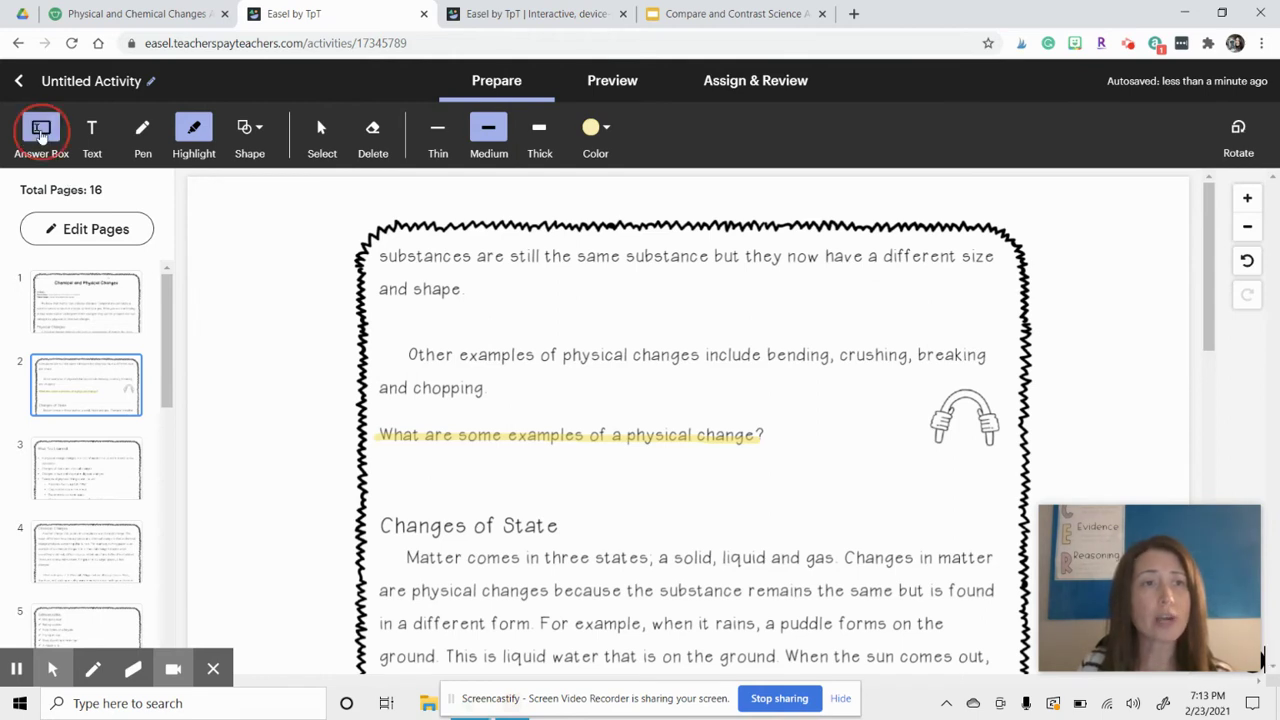
left_click(385, 457)
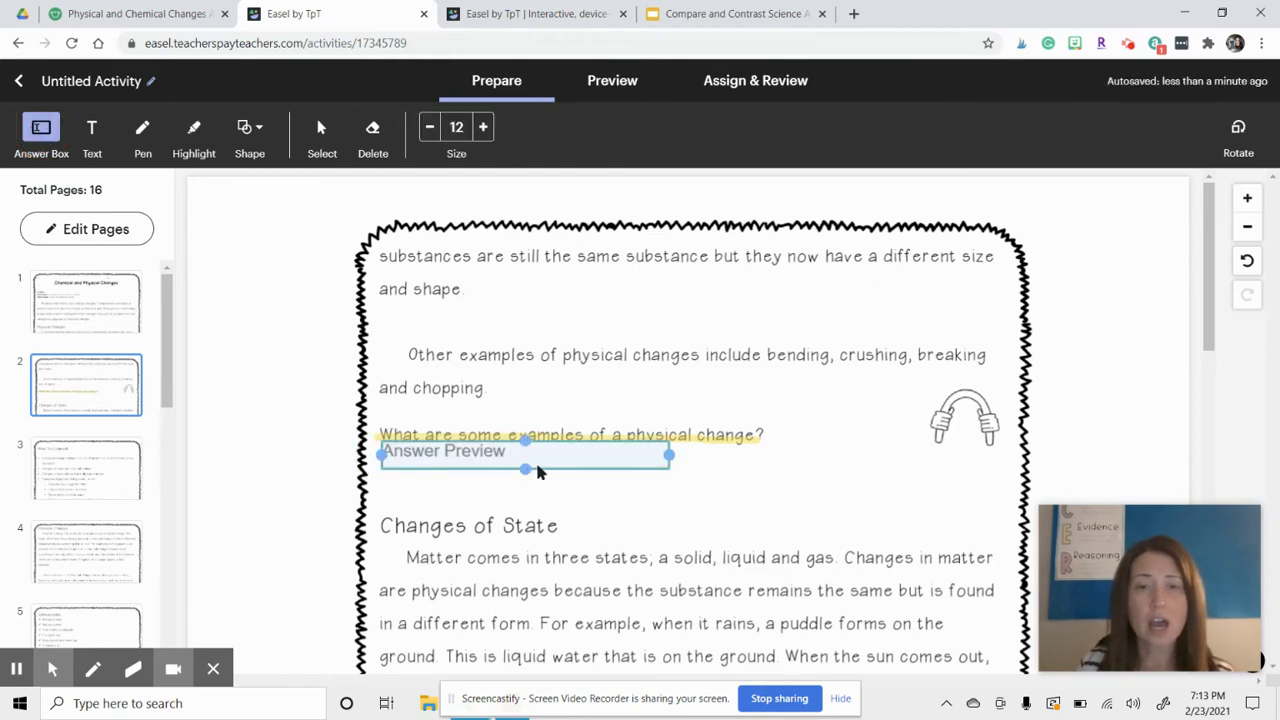
left_click_drag(463, 450, 459, 460)
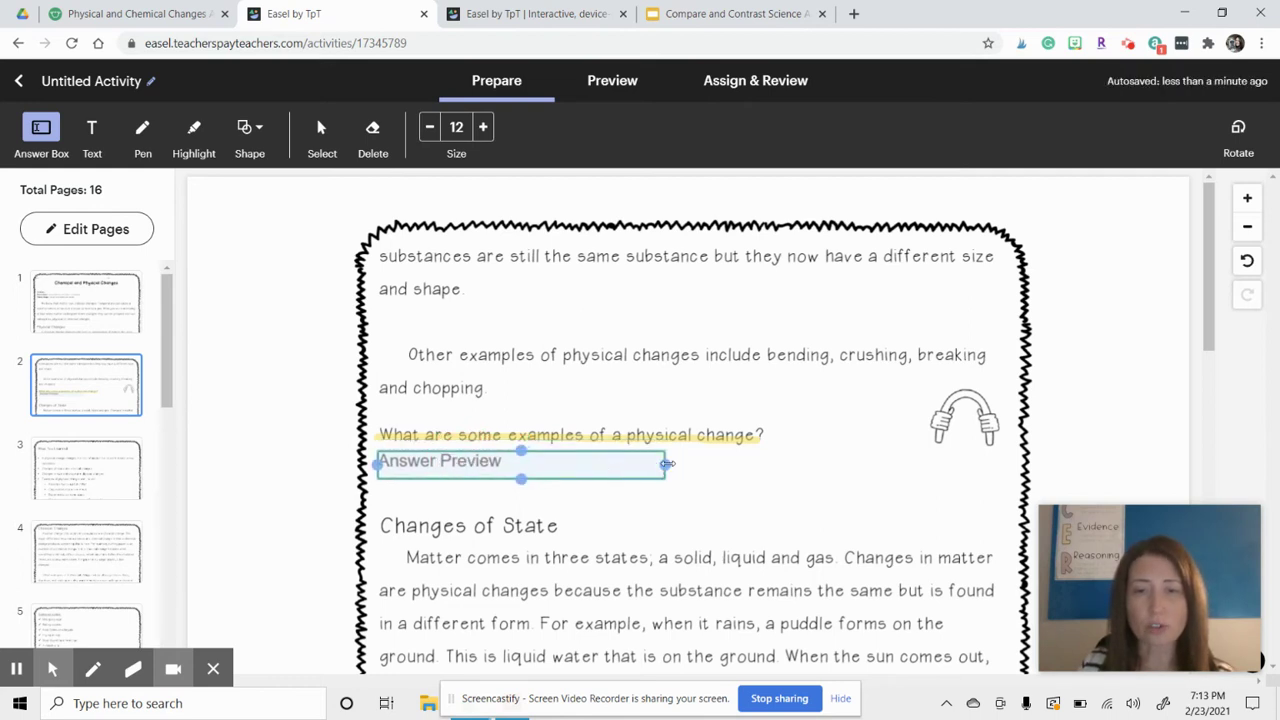
left_click_drag(665, 465, 1005, 467)
left_click_drag(691, 481, 690, 502)
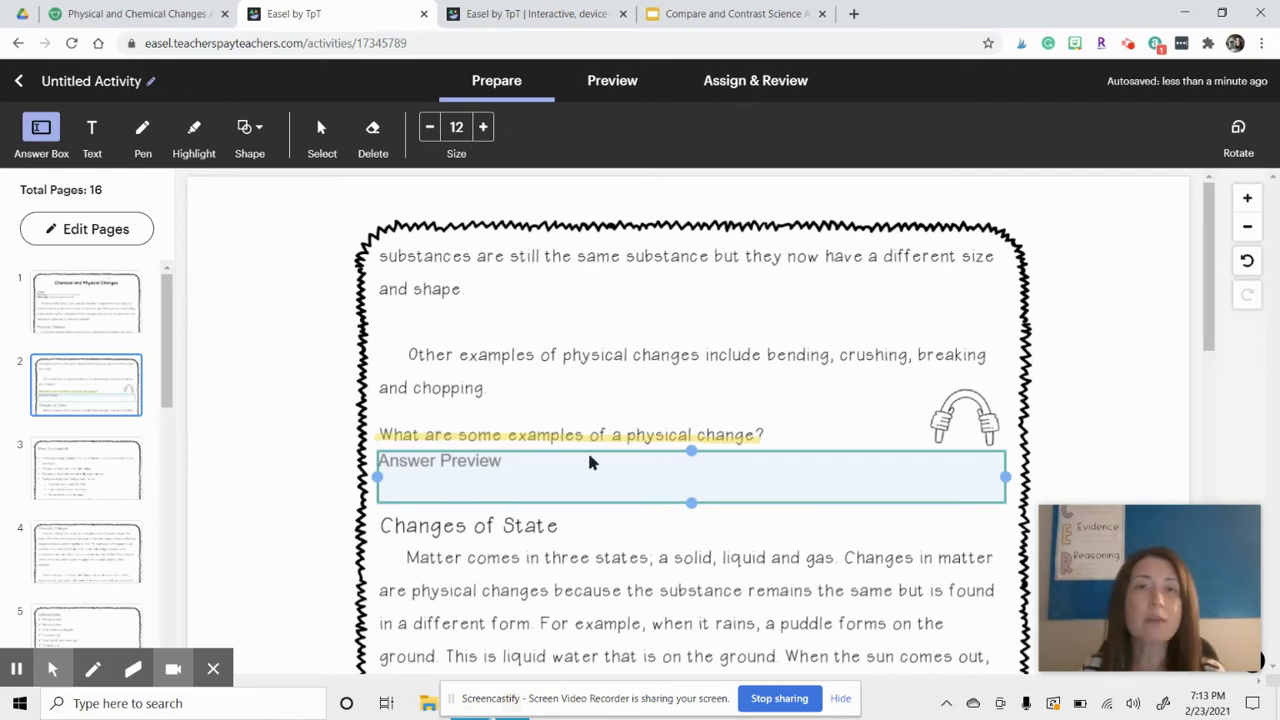
left_click(429, 128)
left_click(483, 127)
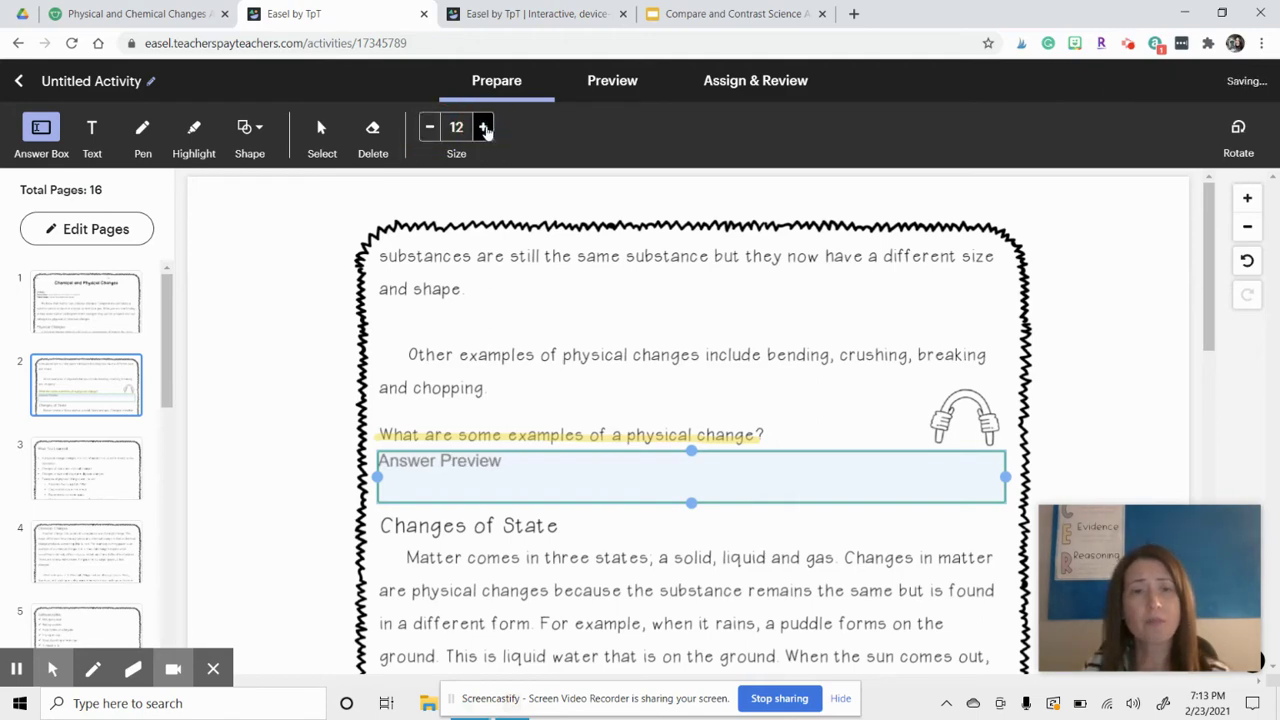
right_click(483, 457)
left_click(800, 423)
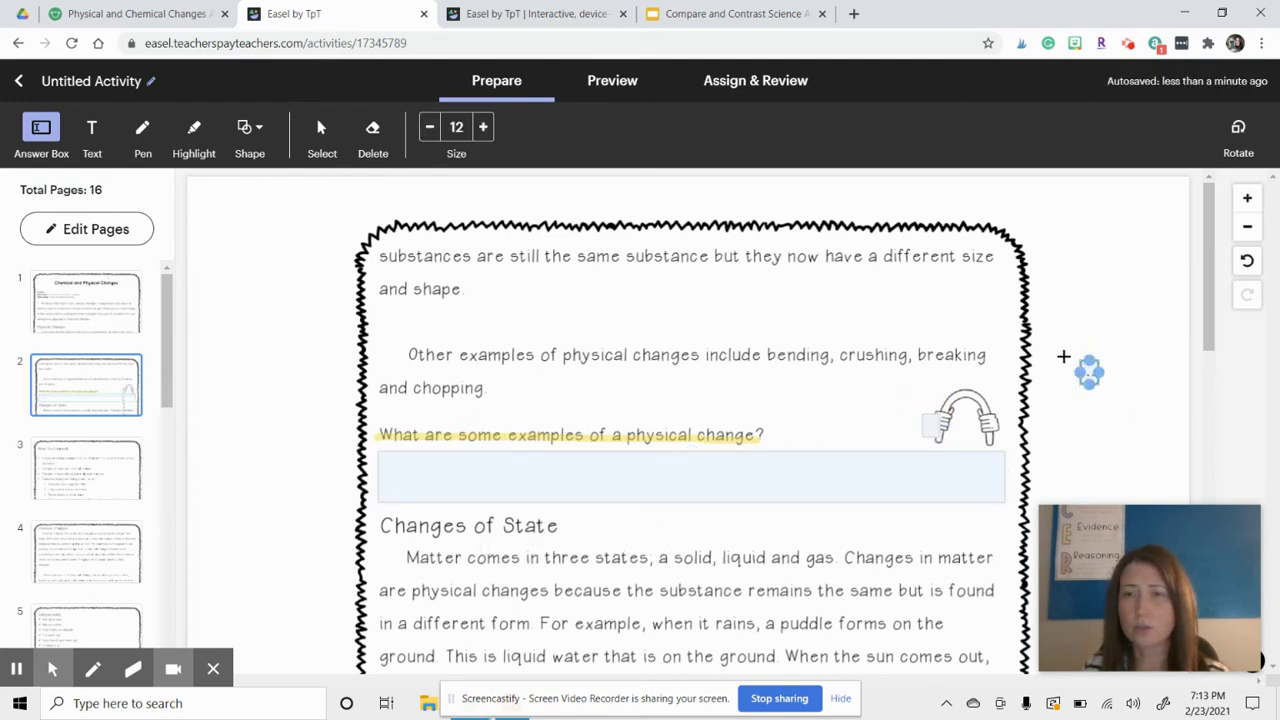
Delete the two small stray answer boxes beside the bending-hands drawing and outside the page border, and return to the Select tool
left_click(372, 130)
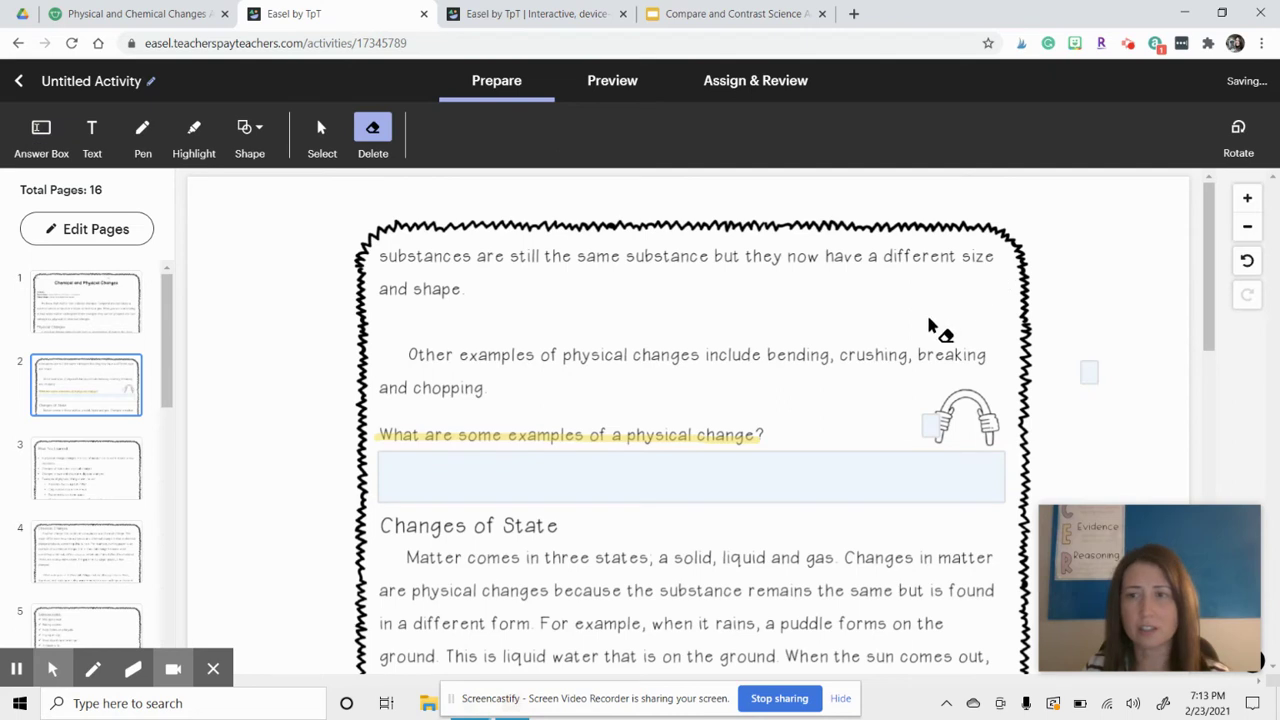
left_click(1089, 373)
left_click(940, 430)
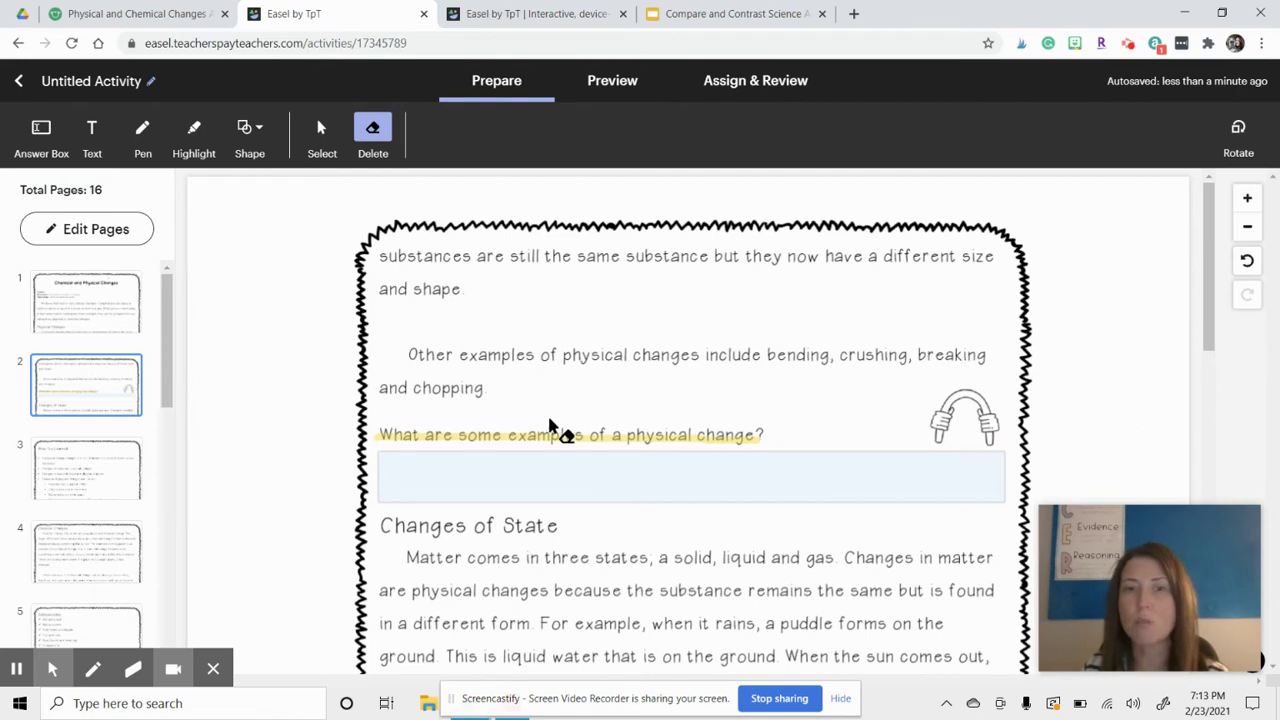
left_click(321, 130)
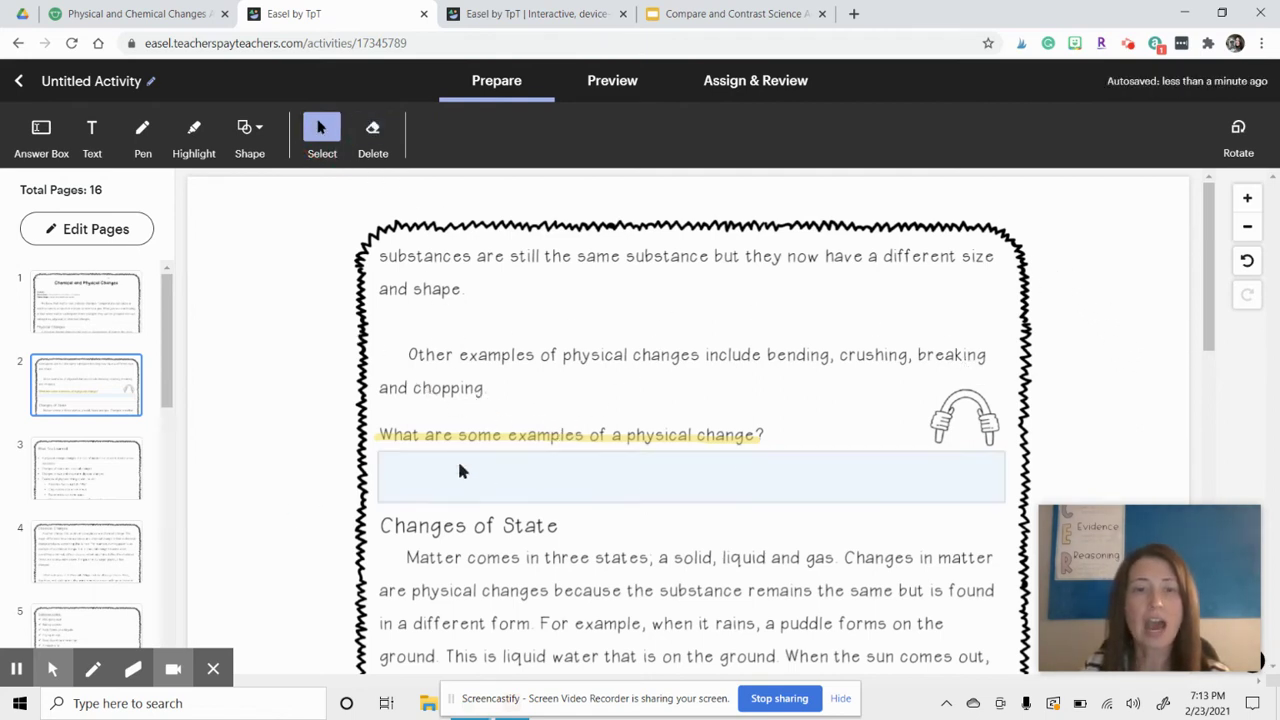
Add an answer box across the text width on page 1 below the highlighted question "What is a physical change?"
left_click(86, 300)
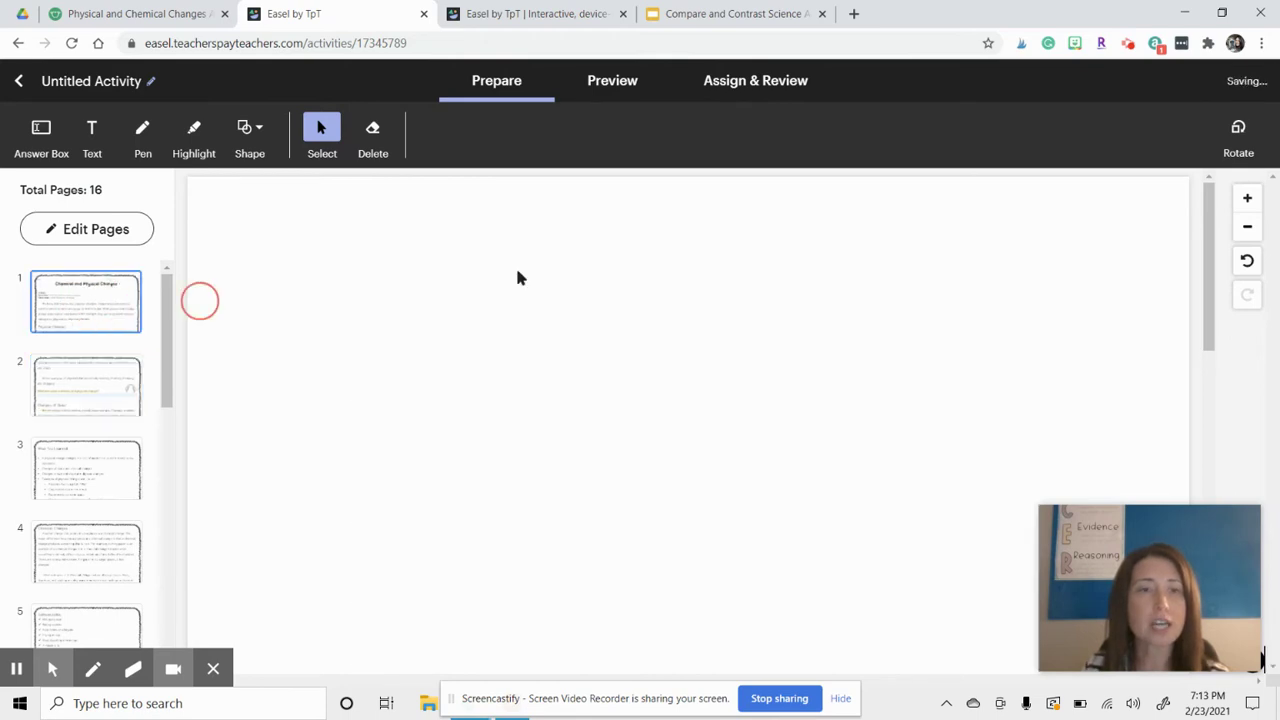
scroll(737, 460, "down", 5)
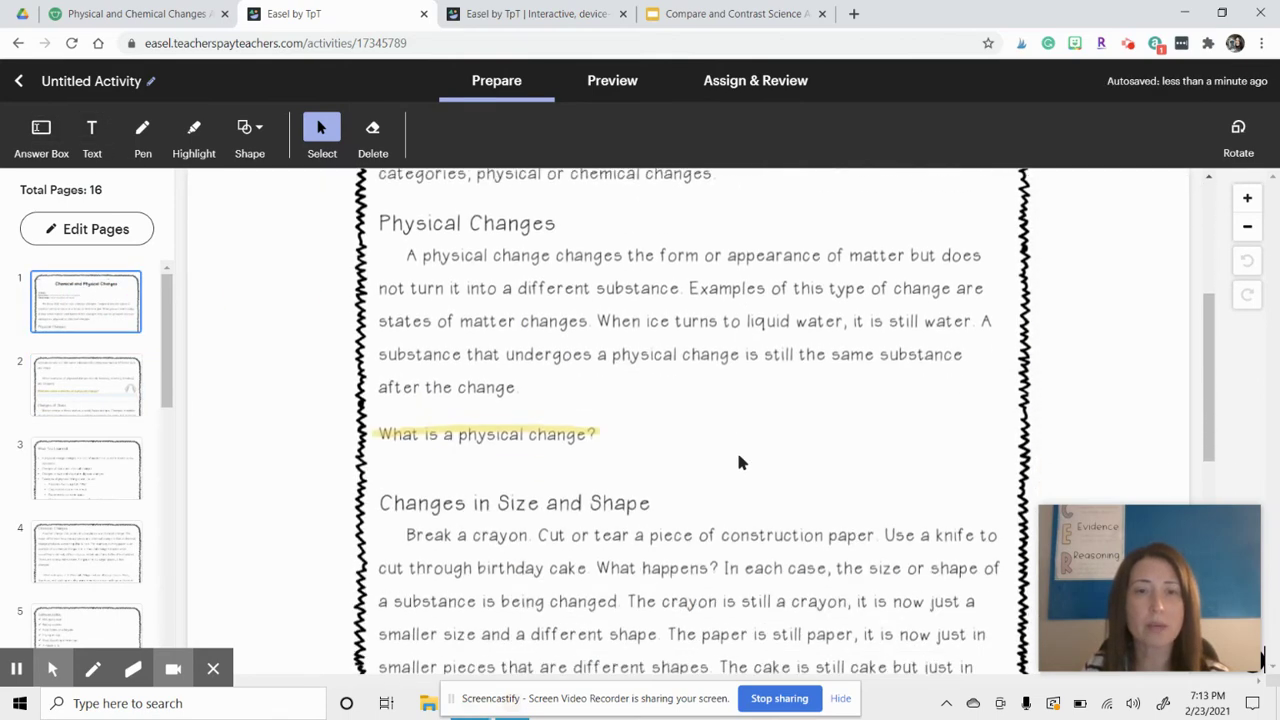
left_click(41, 132)
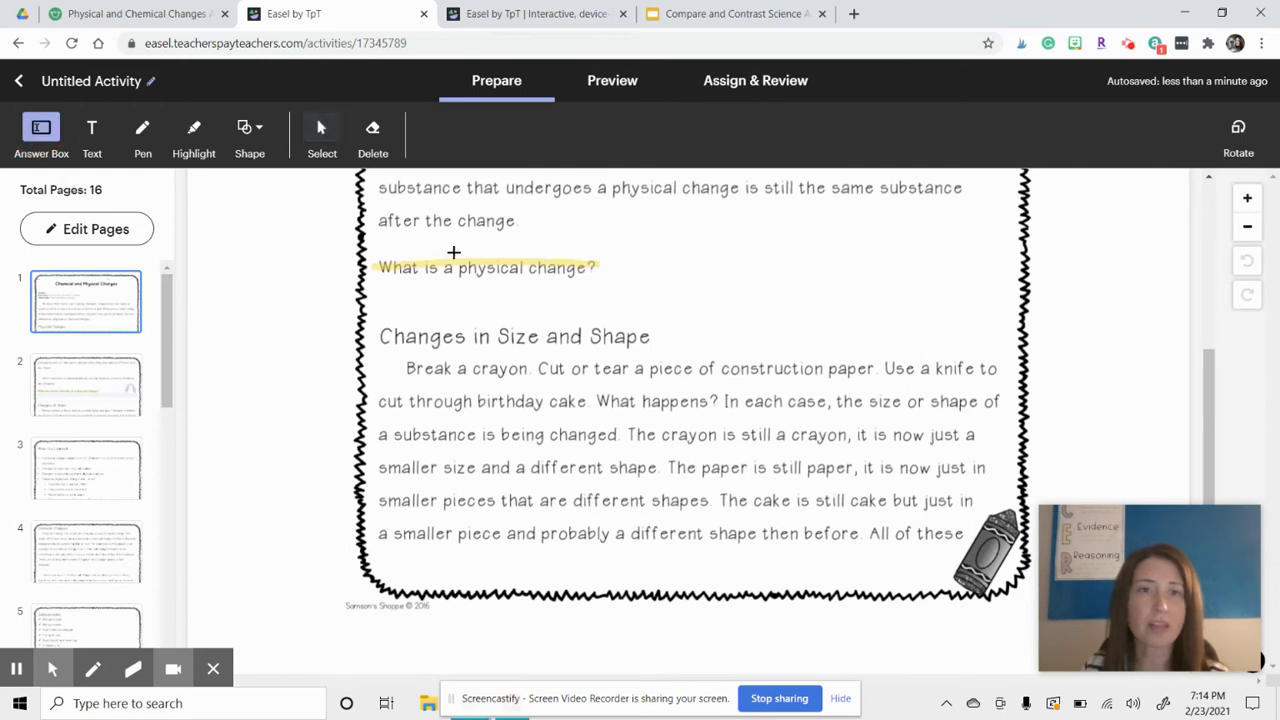
left_click_drag(380, 283, 1009, 318)
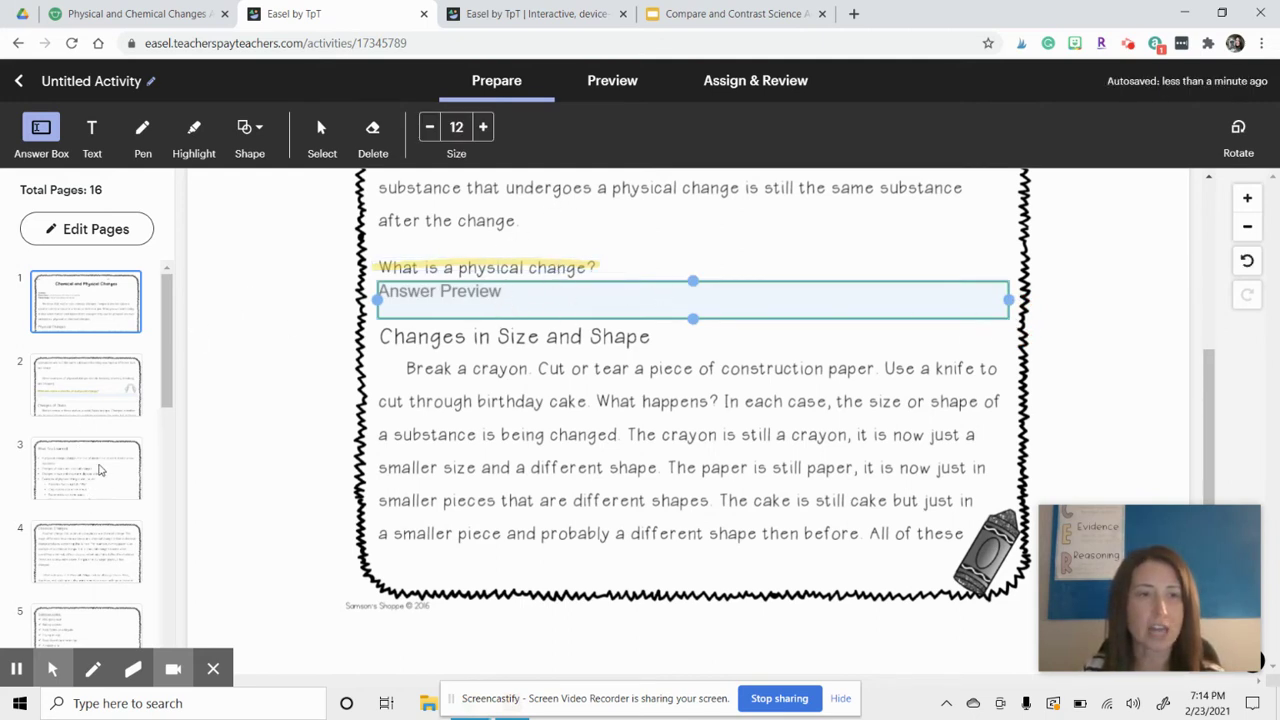
Highlight "What is an example of a change of state?" on page 2 in yellow and add an answer box below it
left_click(100, 377)
scroll(774, 420, "down", 3)
scroll(770, 415, "down", 3)
scroll(586, 346, "up", 1)
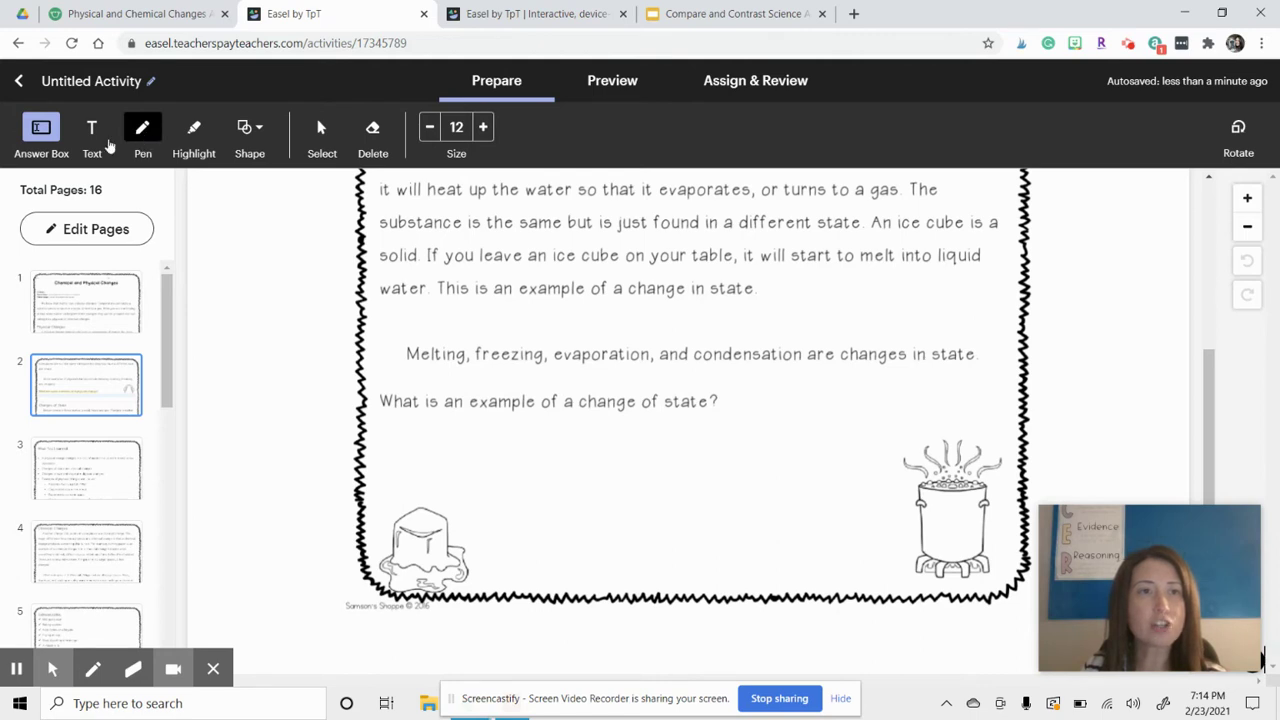
left_click(193, 127)
left_click_drag(384, 399, 716, 394)
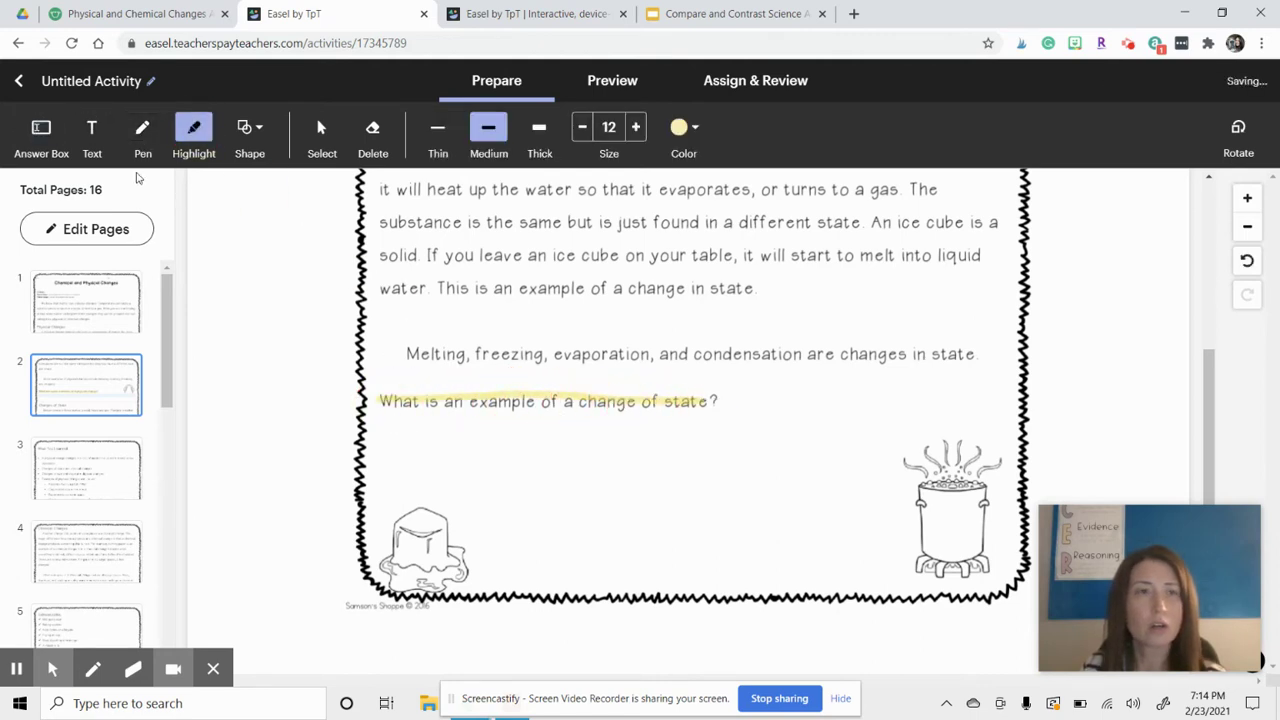
left_click(45, 140)
left_click_drag(380, 417, 870, 478)
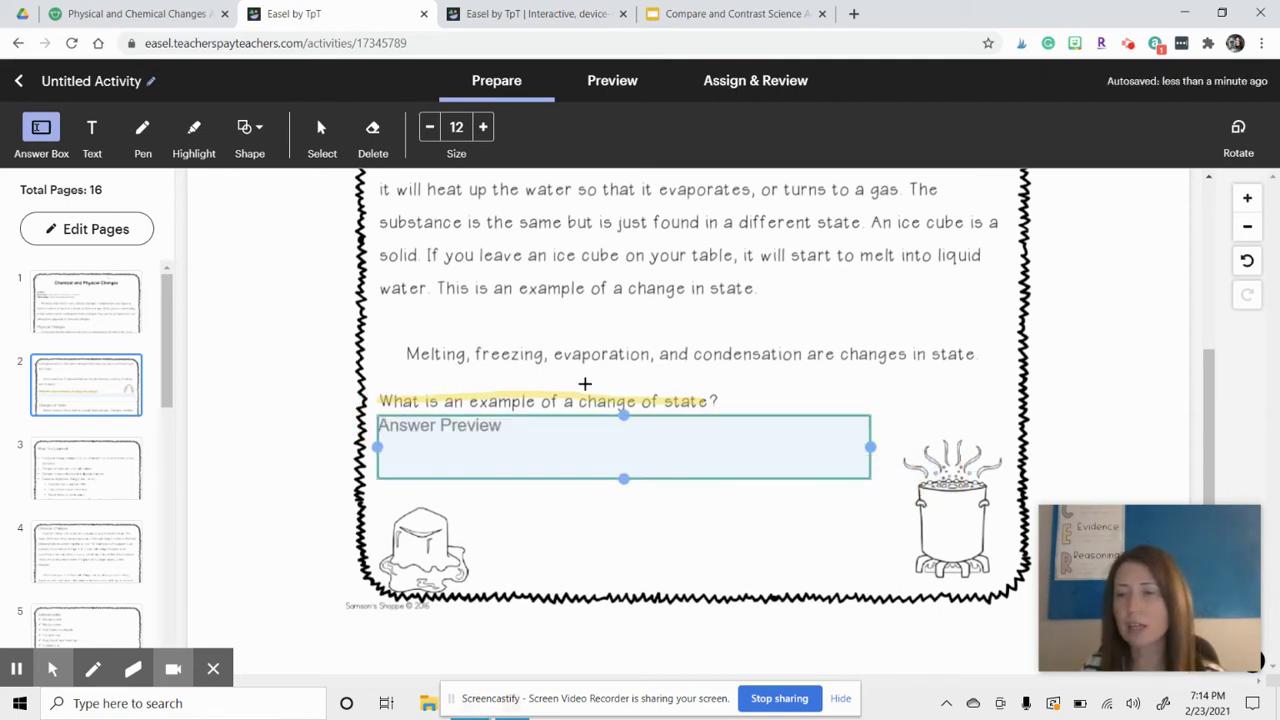
Circle the "Physical Changes" heading on page 1 with a medium red pen stroke and return to the Select tool
scroll(561, 365, "up", 5)
scroll(580, 386, "down", 2)
scroll(580, 386, "up", 2)
left_click(94, 300)
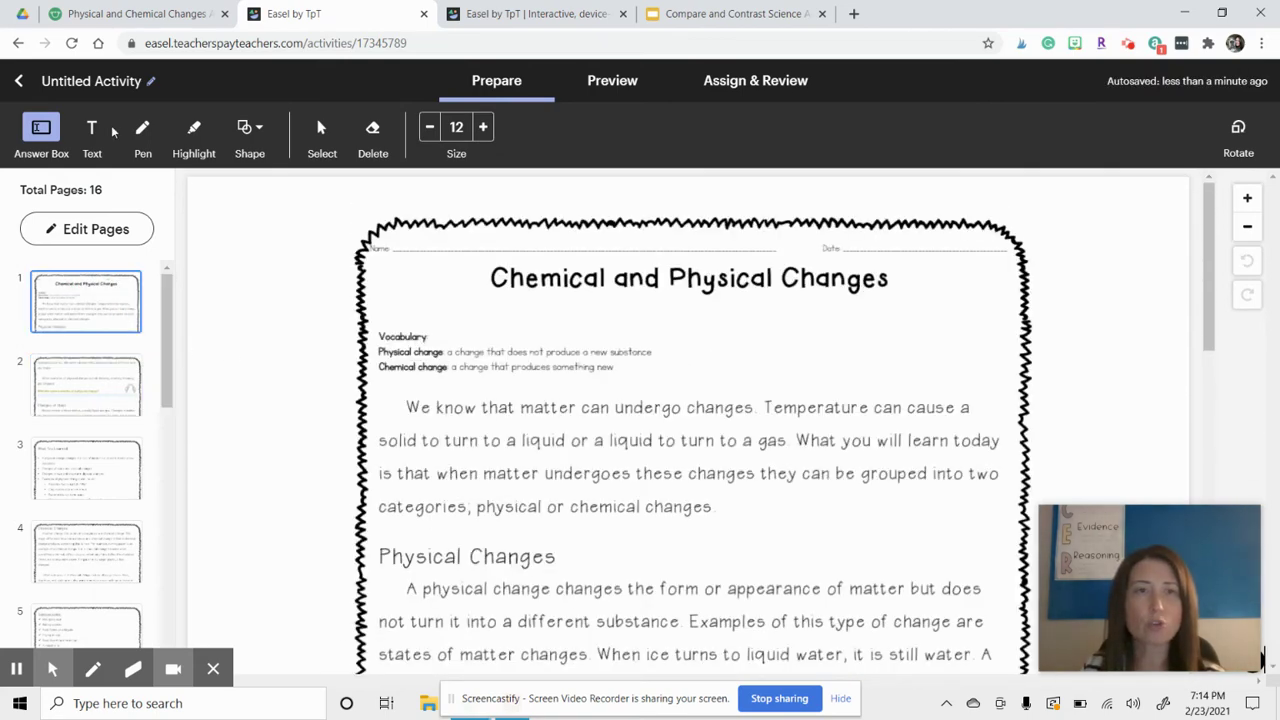
left_click(143, 130)
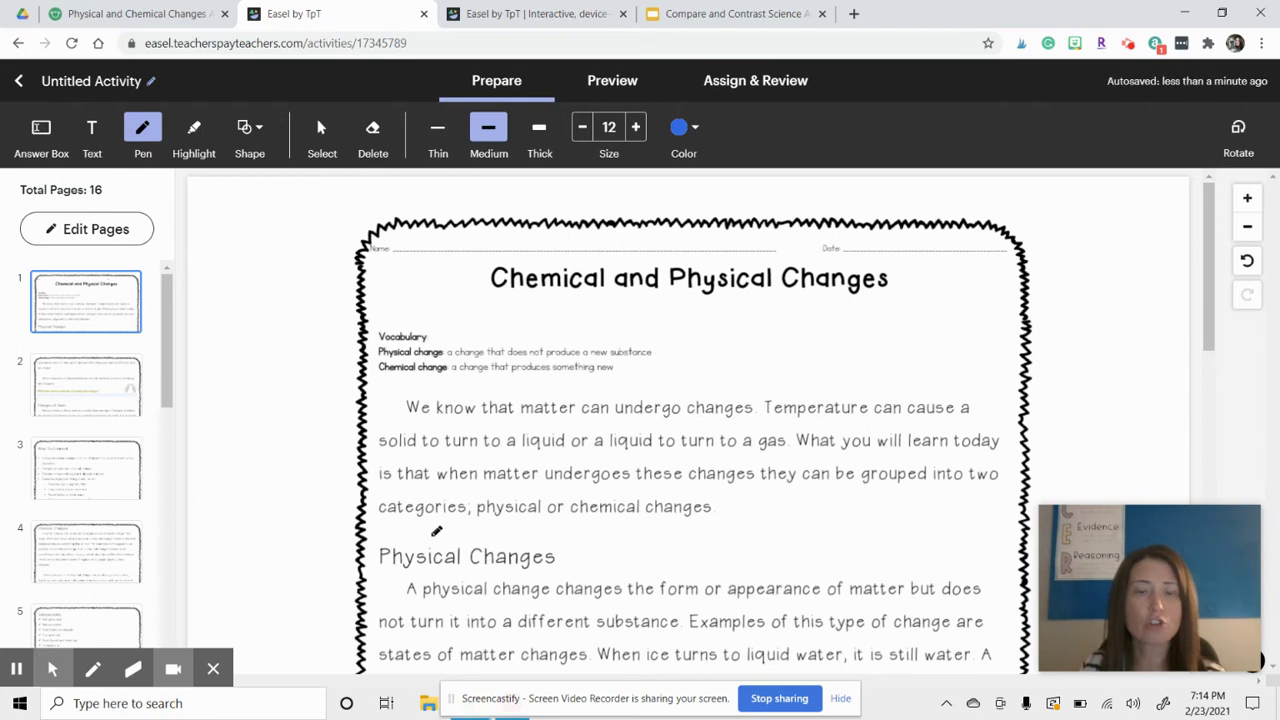
left_click(692, 132)
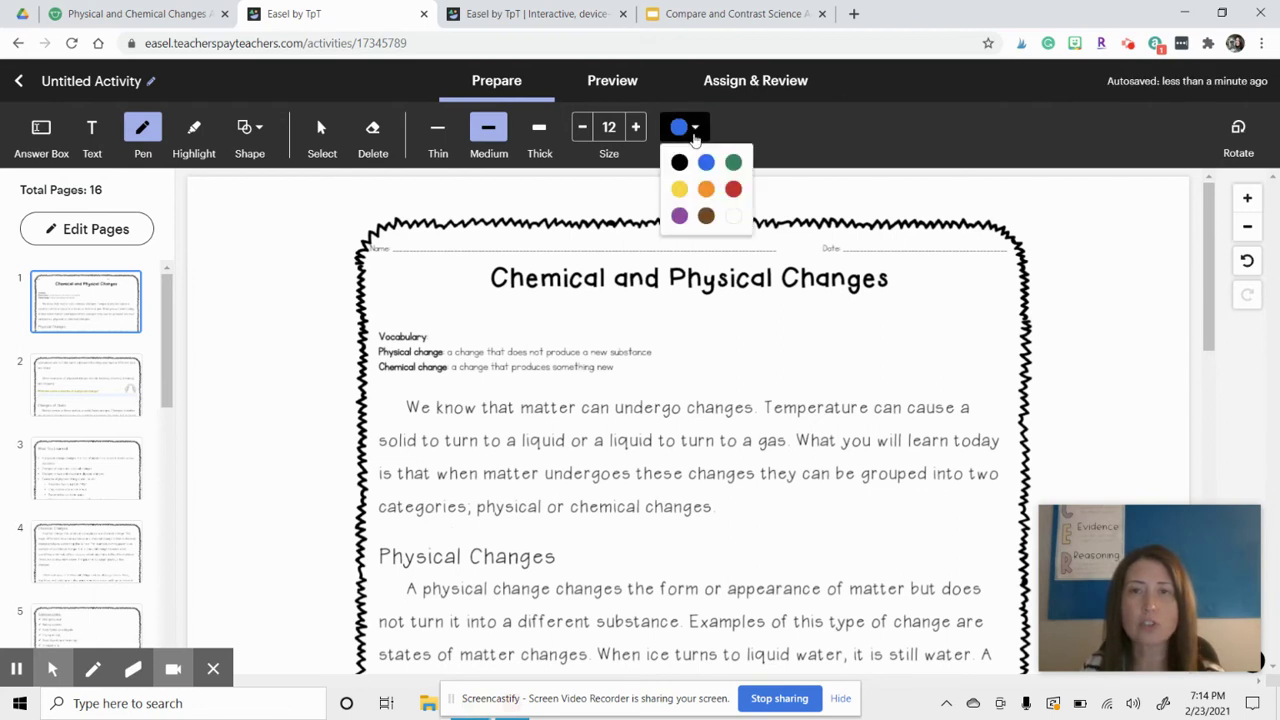
left_click(732, 189)
mouse_move(420, 540)
left_mouse_down()
mouse_move(380, 543)
mouse_move(400, 571)
mouse_move(571, 557)
mouse_move(460, 522)
mouse_move(388, 535)
mouse_move(420, 535)
left_mouse_up()
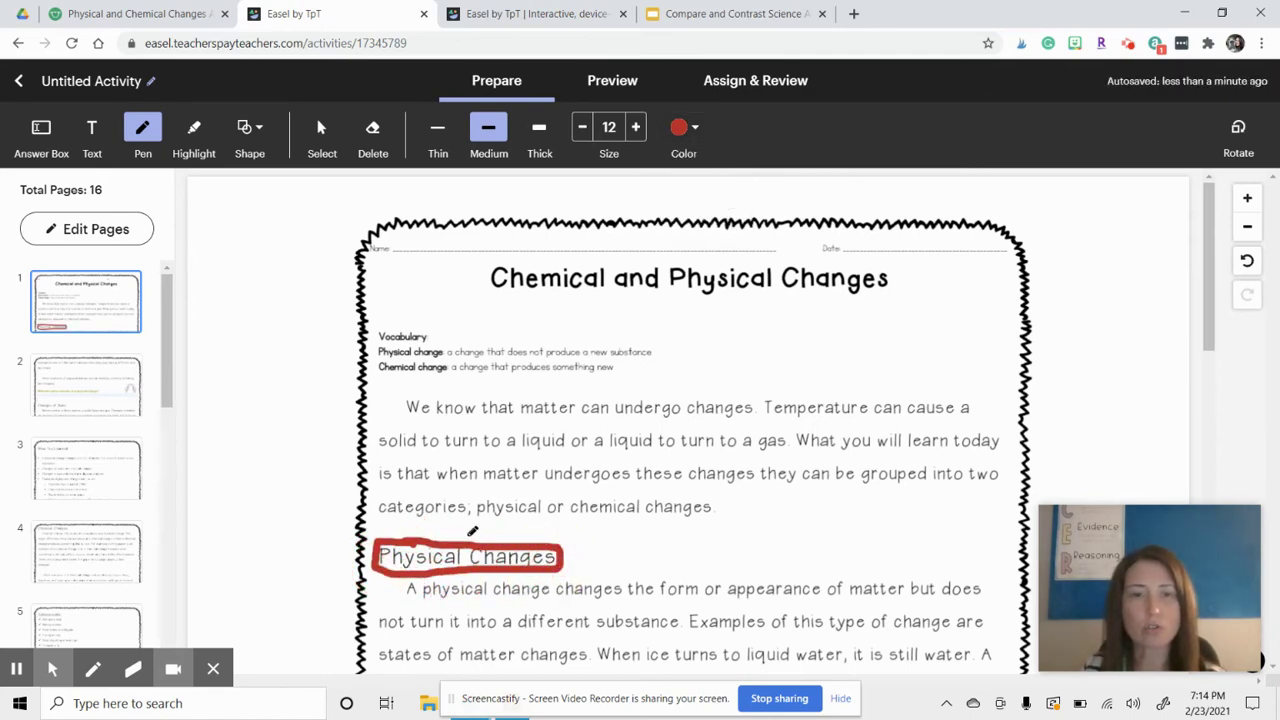
left_click(321, 127)
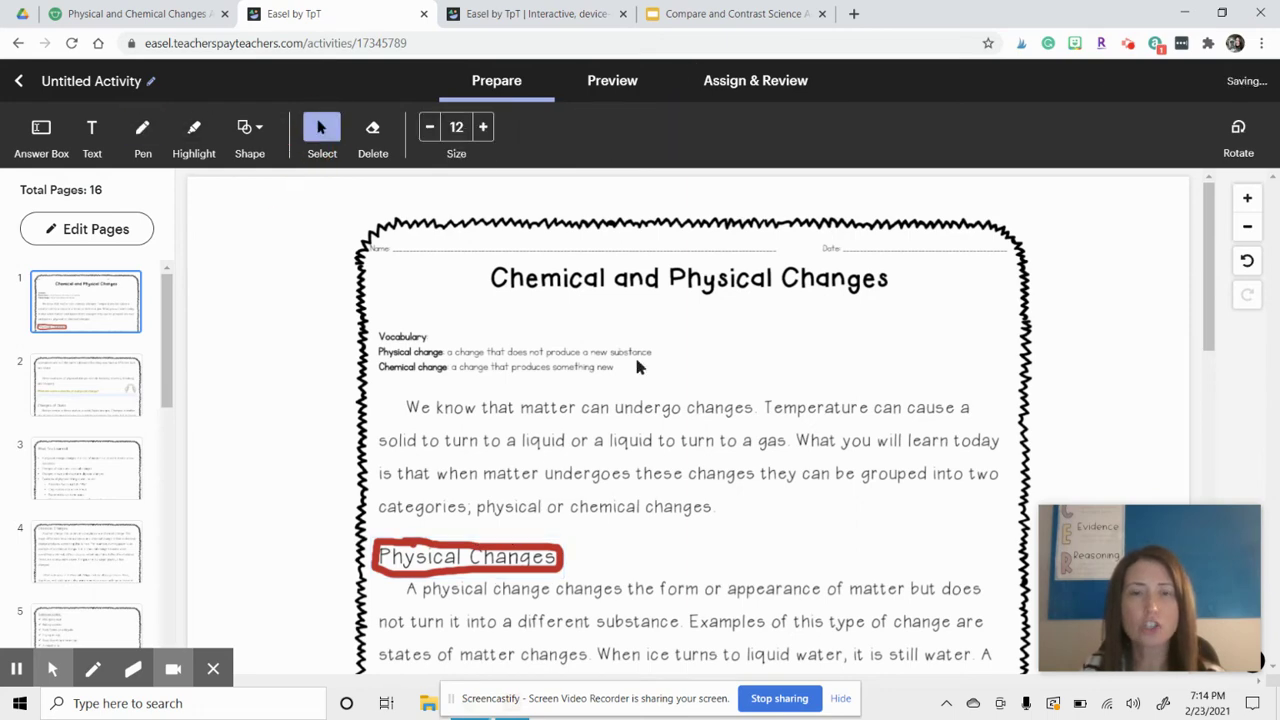
Add answer boxes on page 3 over the blanks of questions 1 and 2 and over the writing lines of question 3
scroll(631, 362, "down", 10)
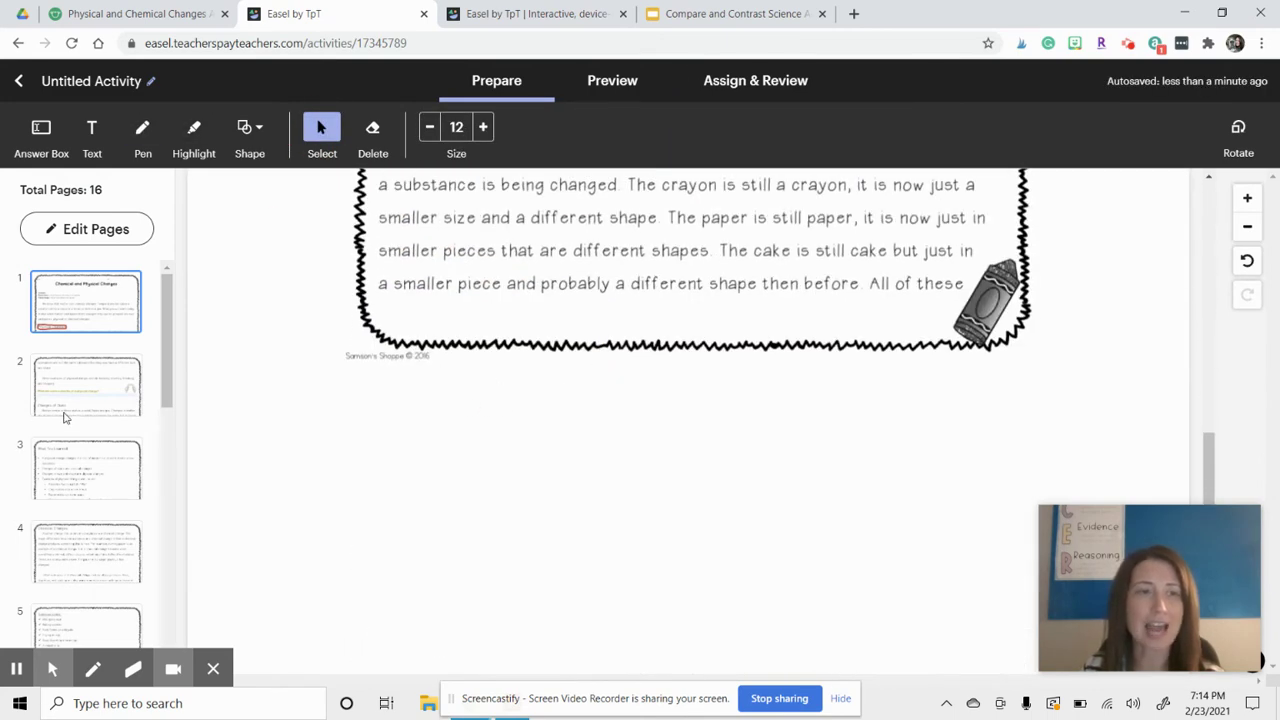
left_click(76, 468)
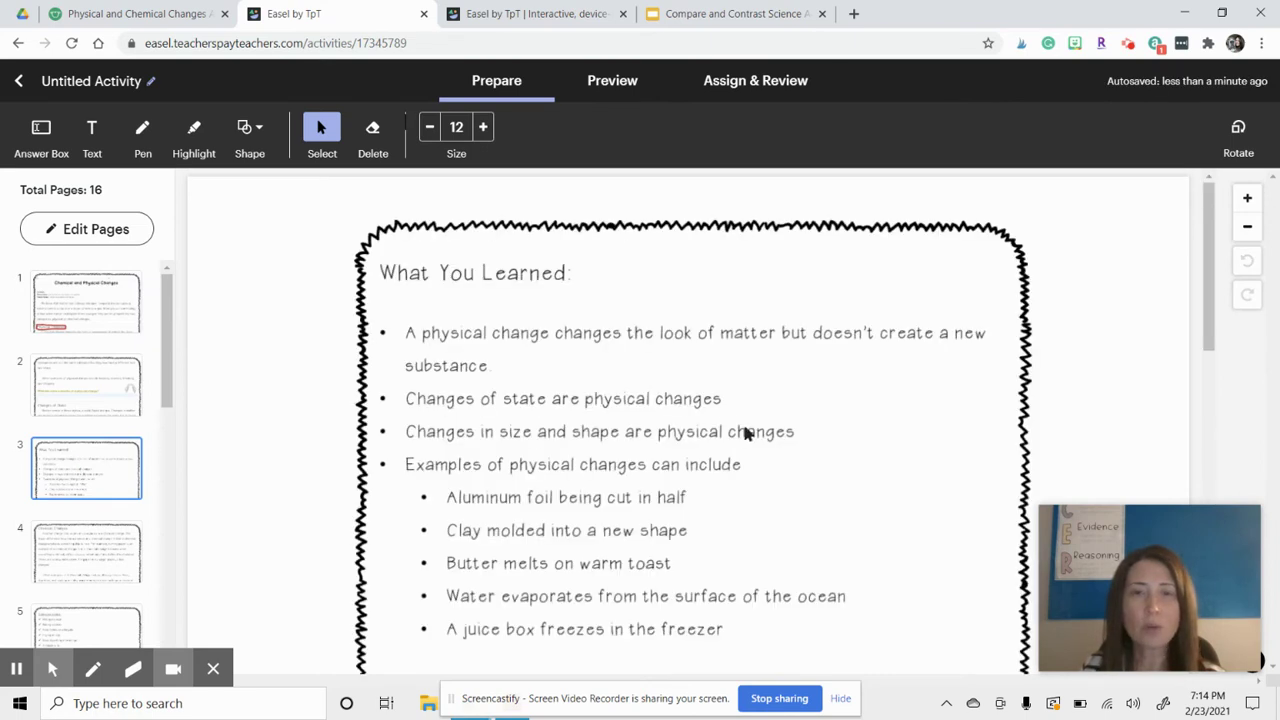
scroll(744, 428, "down", 3)
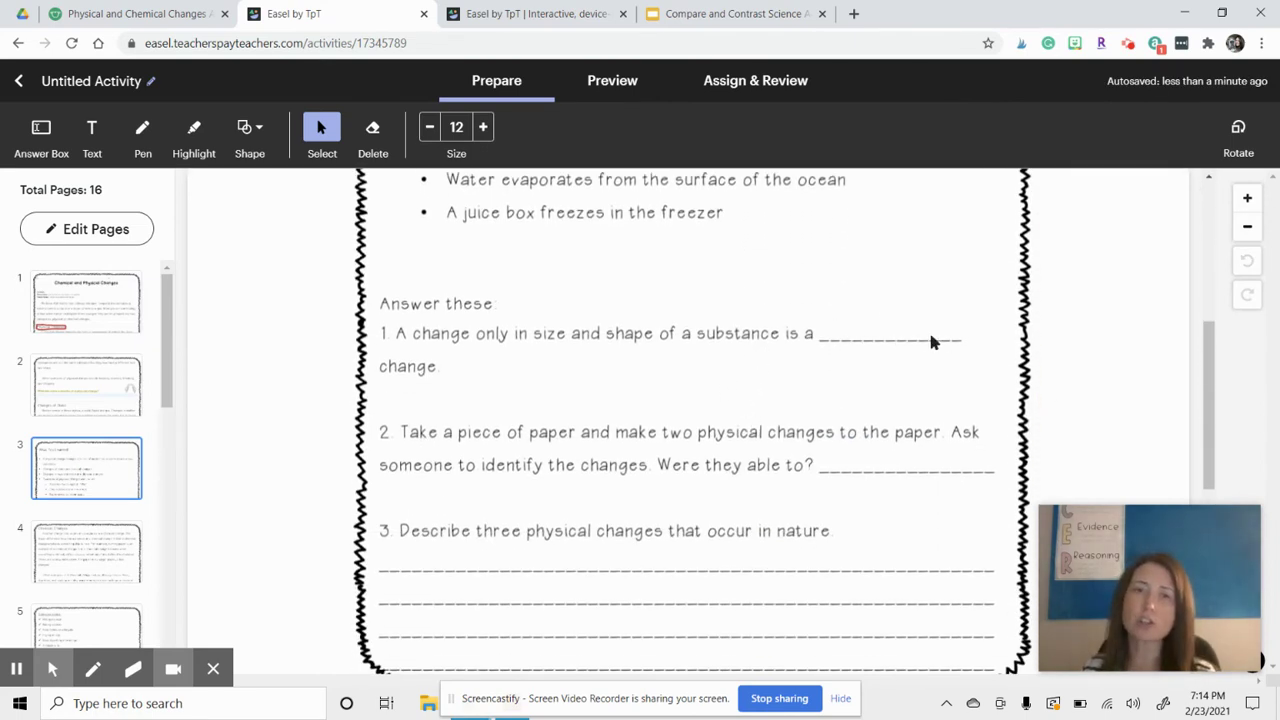
left_click(41, 127)
left_click_drag(823, 314, 964, 338)
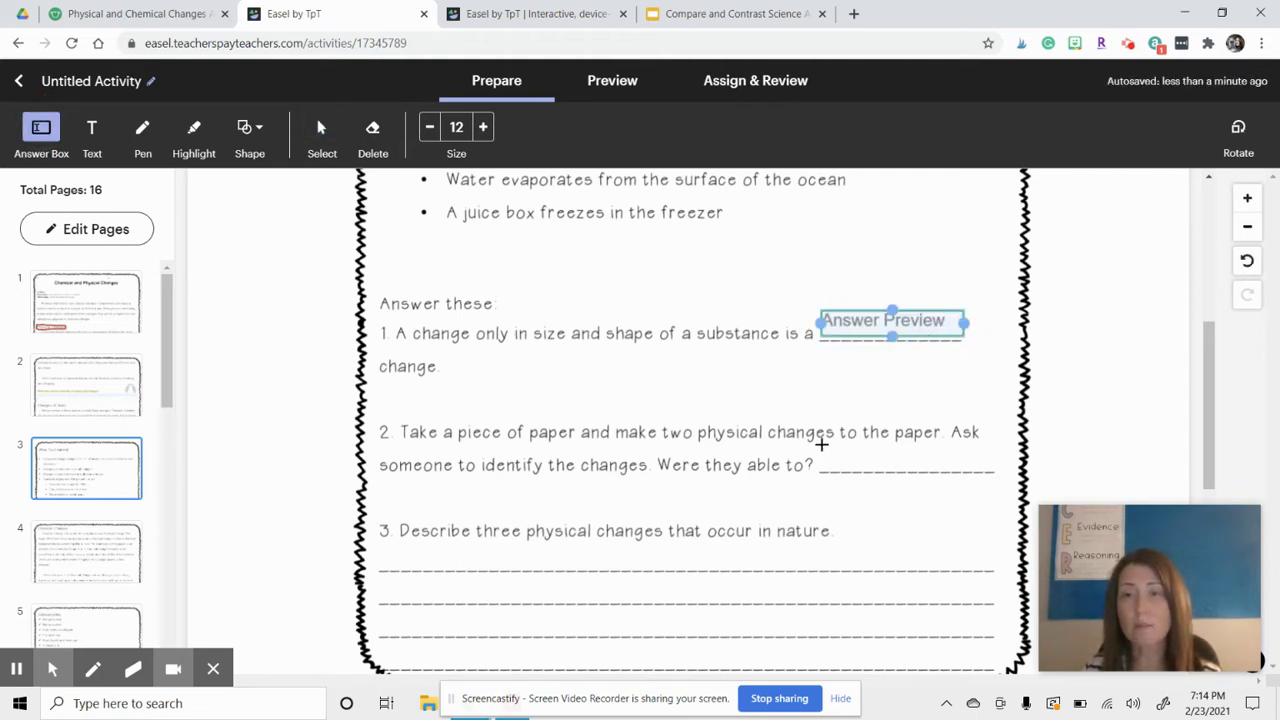
left_click_drag(821, 443, 994, 466)
scroll(466, 620, "down", 1)
left_click_drag(372, 464, 999, 581)
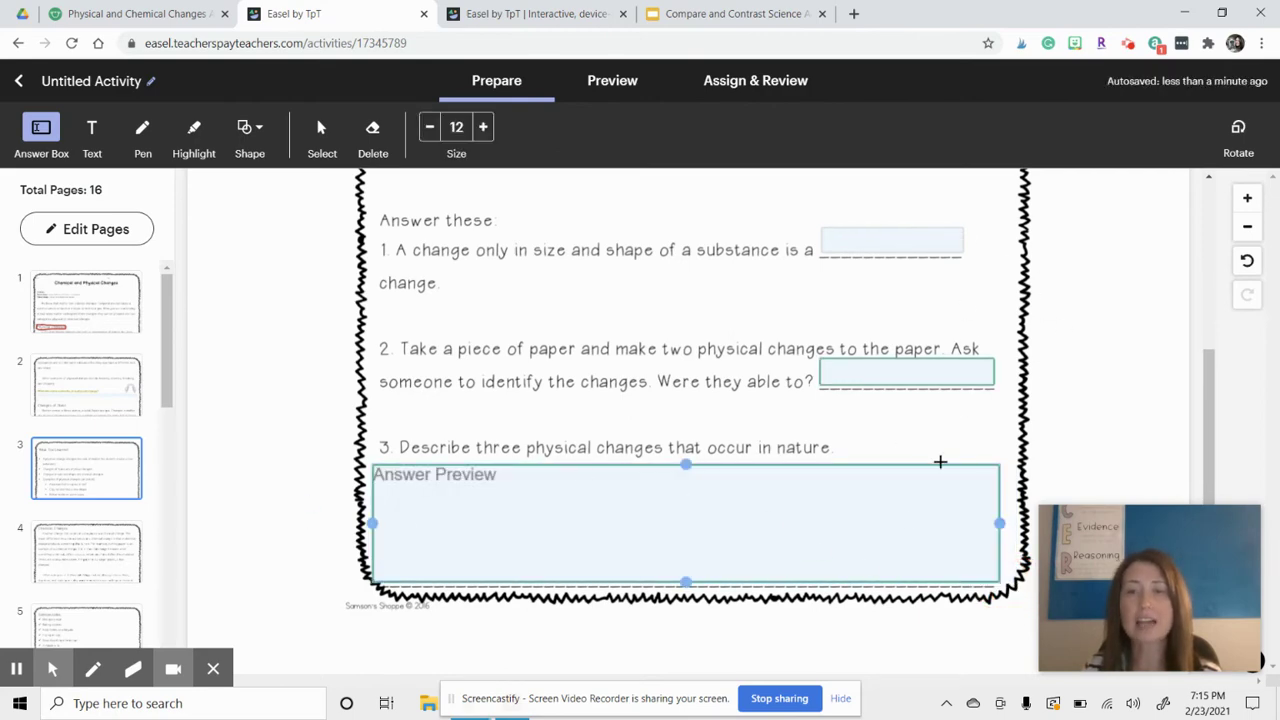
Check pages 4 to 6 and remove these three pages from the activity
scroll(485, 500, "down", 4)
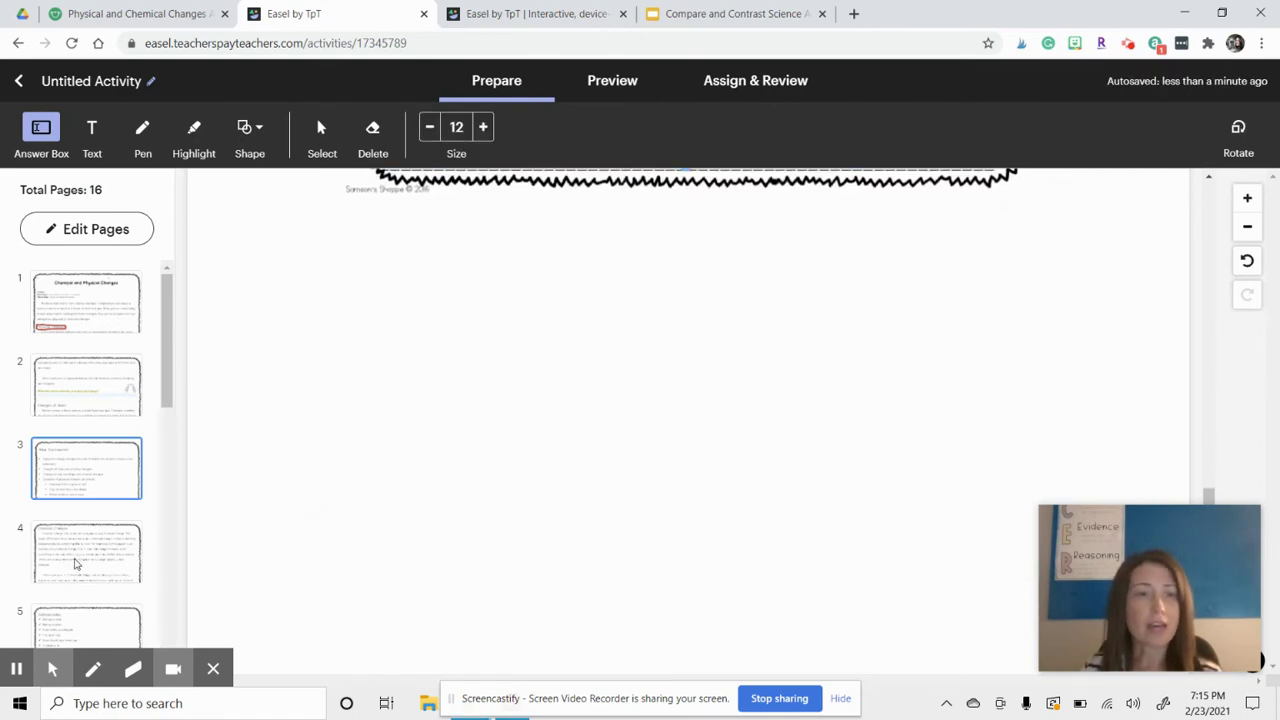
left_click(75, 563)
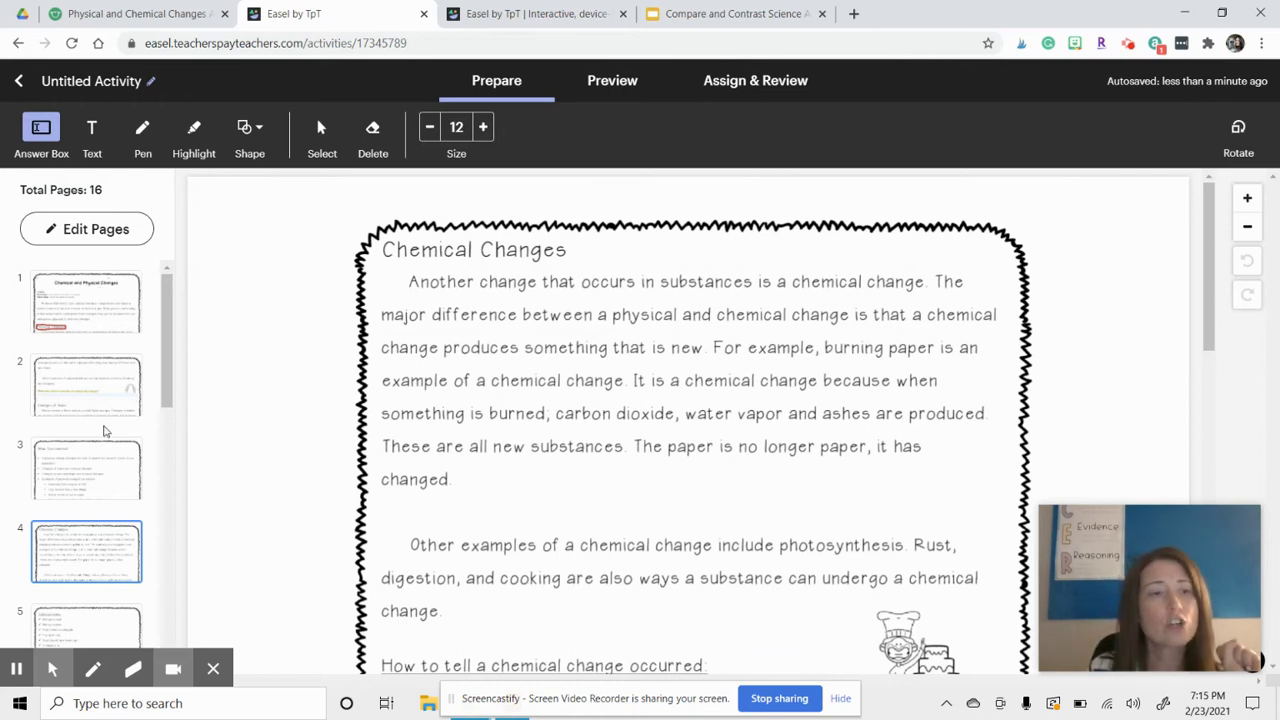
scroll(100, 430, "down", 3)
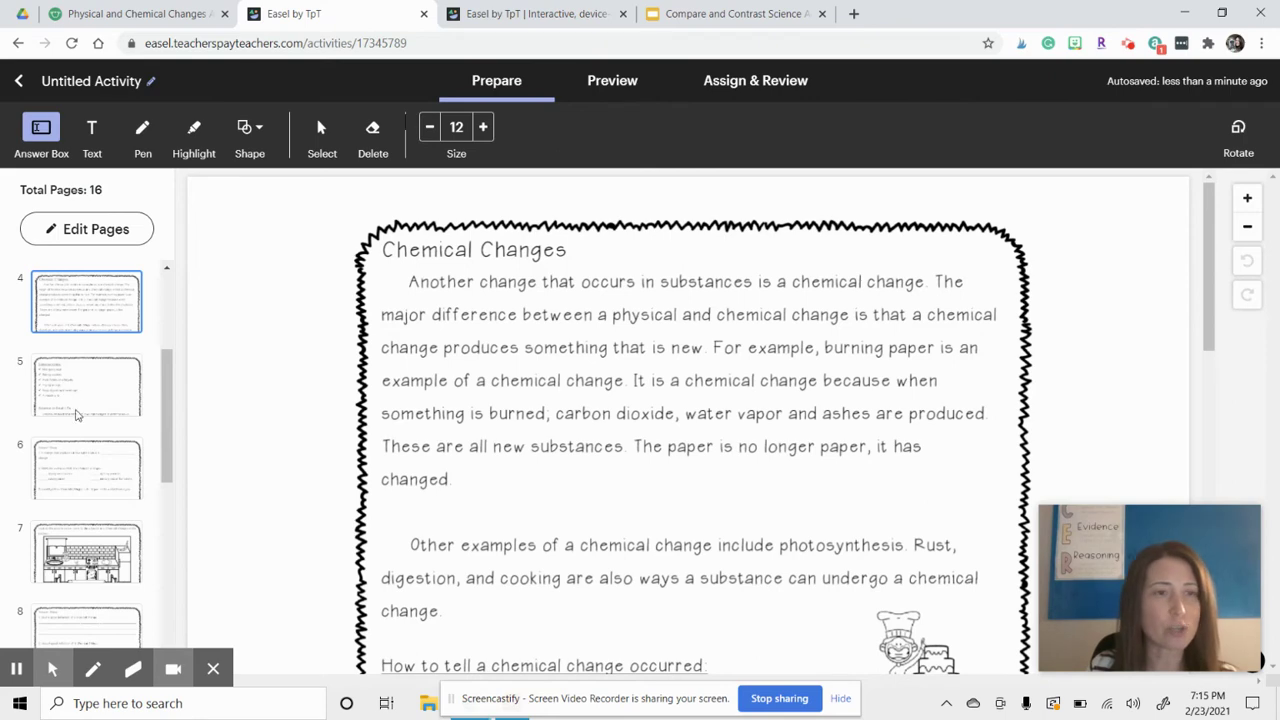
left_click(77, 404)
left_click(86, 458)
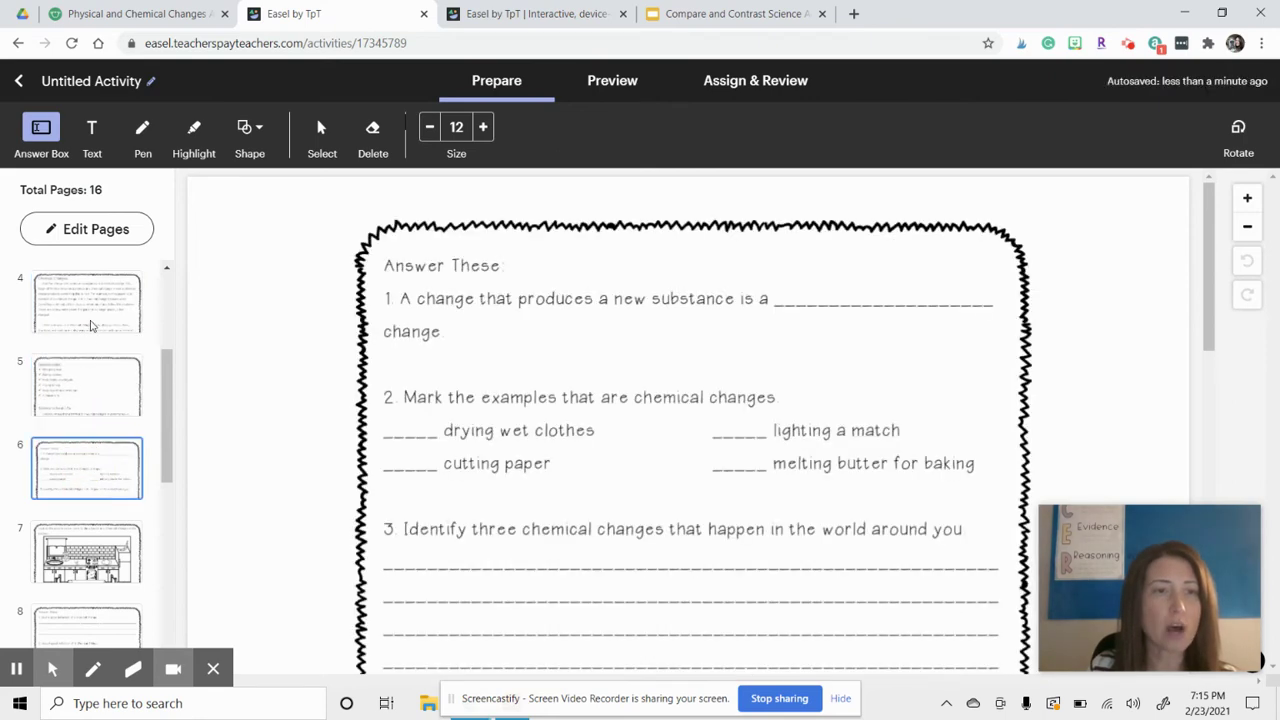
left_click(86, 463)
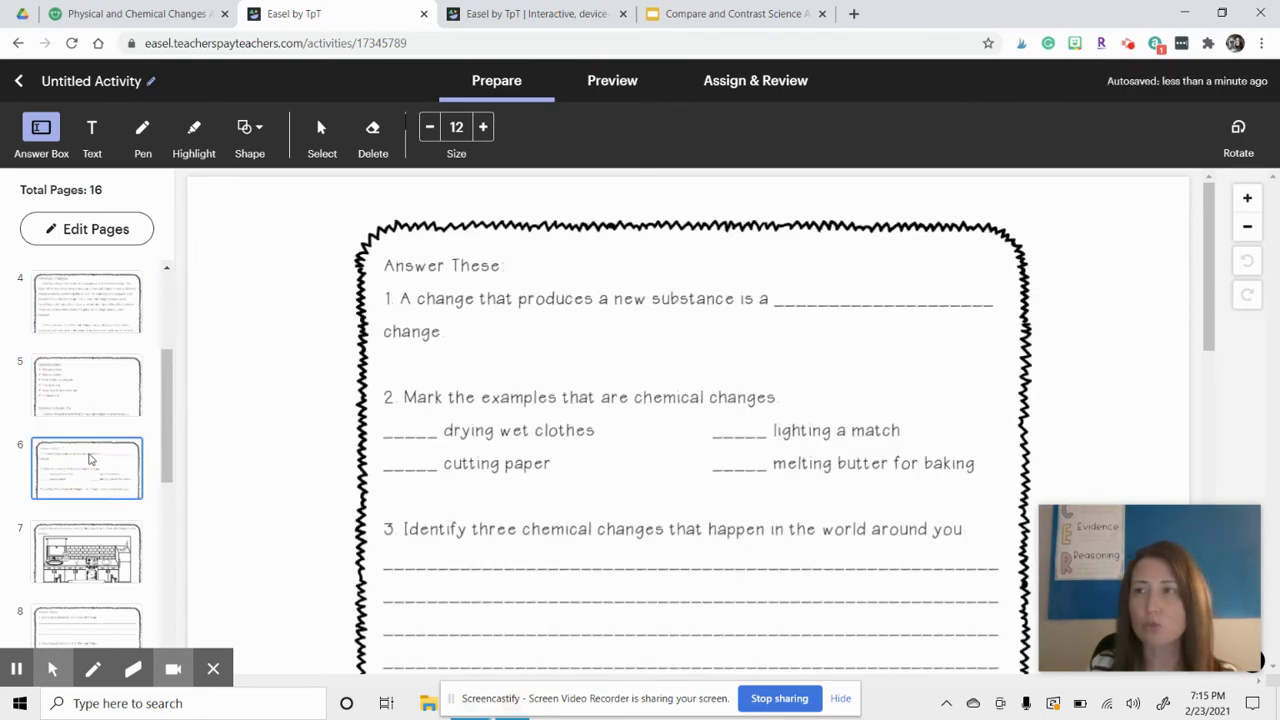
left_click(86, 229)
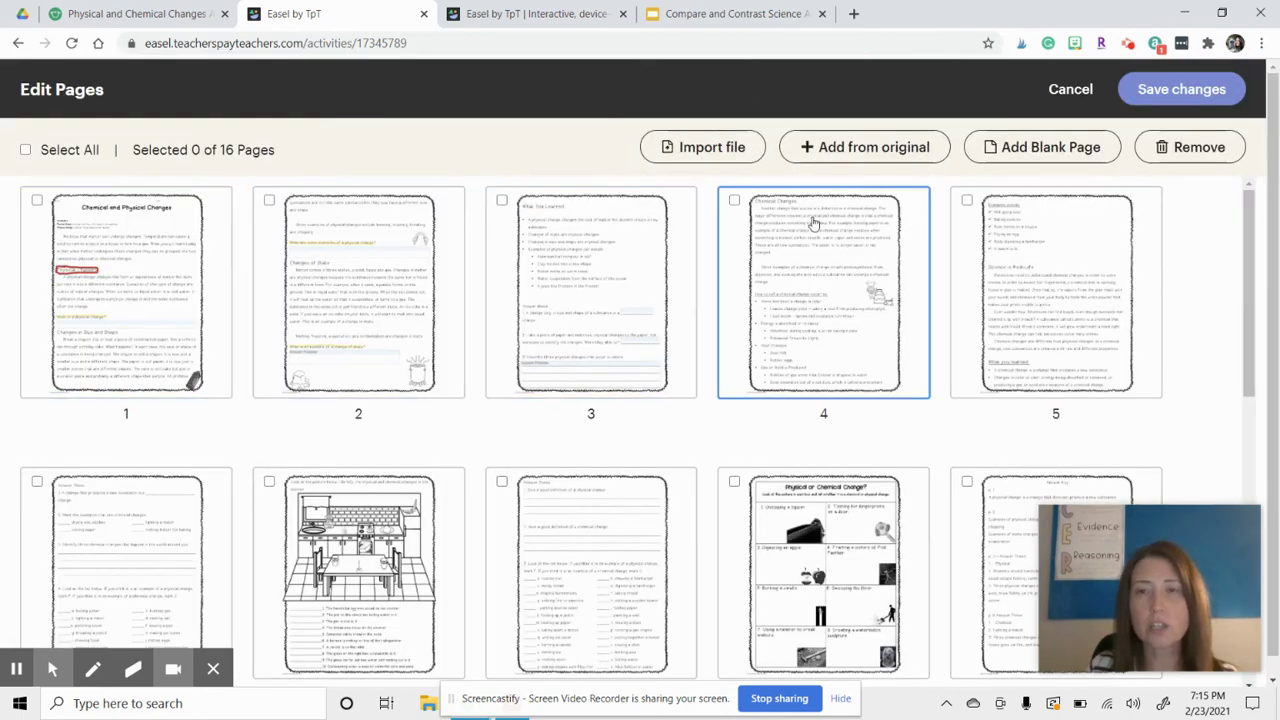
left_click(733, 201)
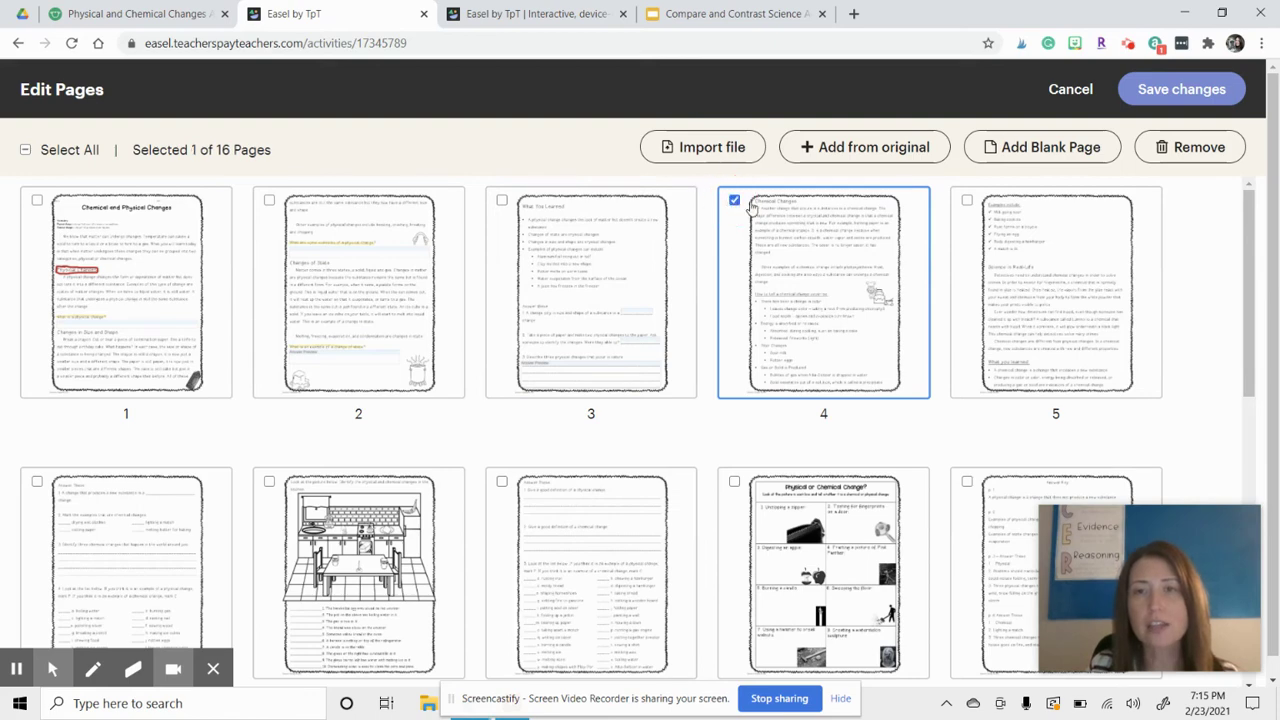
left_click(966, 201)
left_click(37, 483)
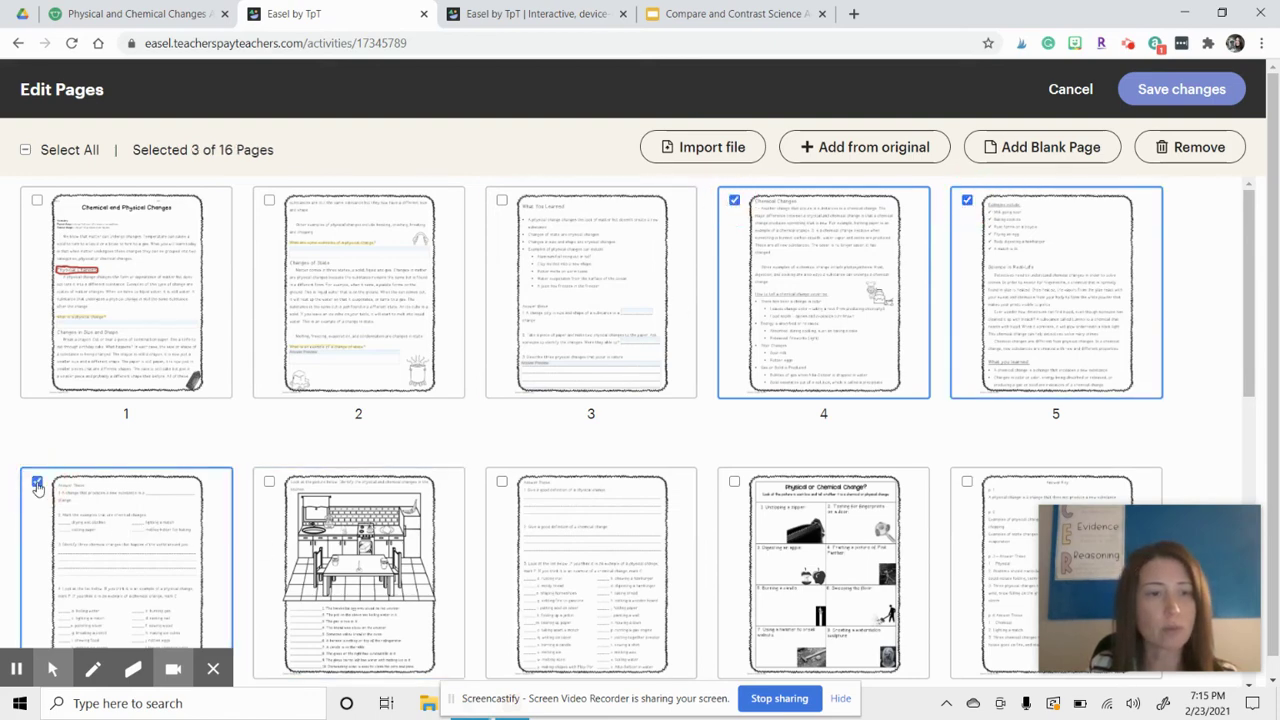
left_click(1195, 149)
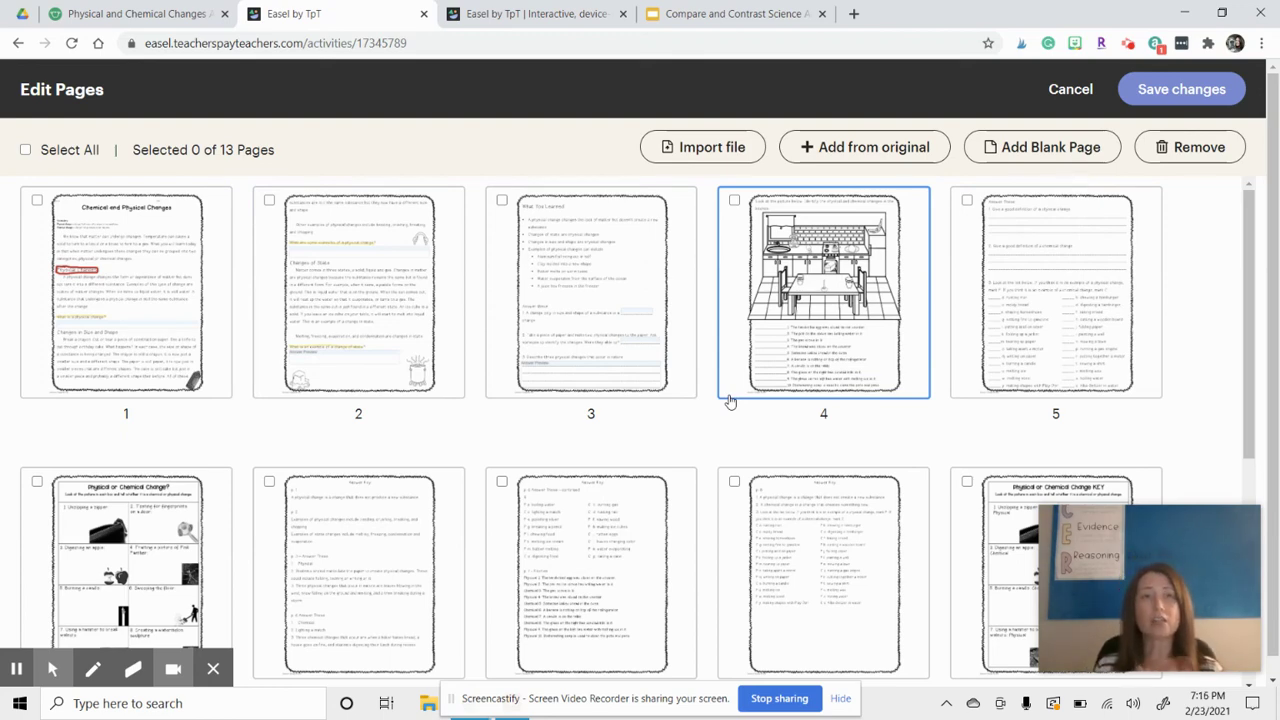
Add a blank page to the activity and move it to position 4, right after the What You Learned page
left_click(1017, 150)
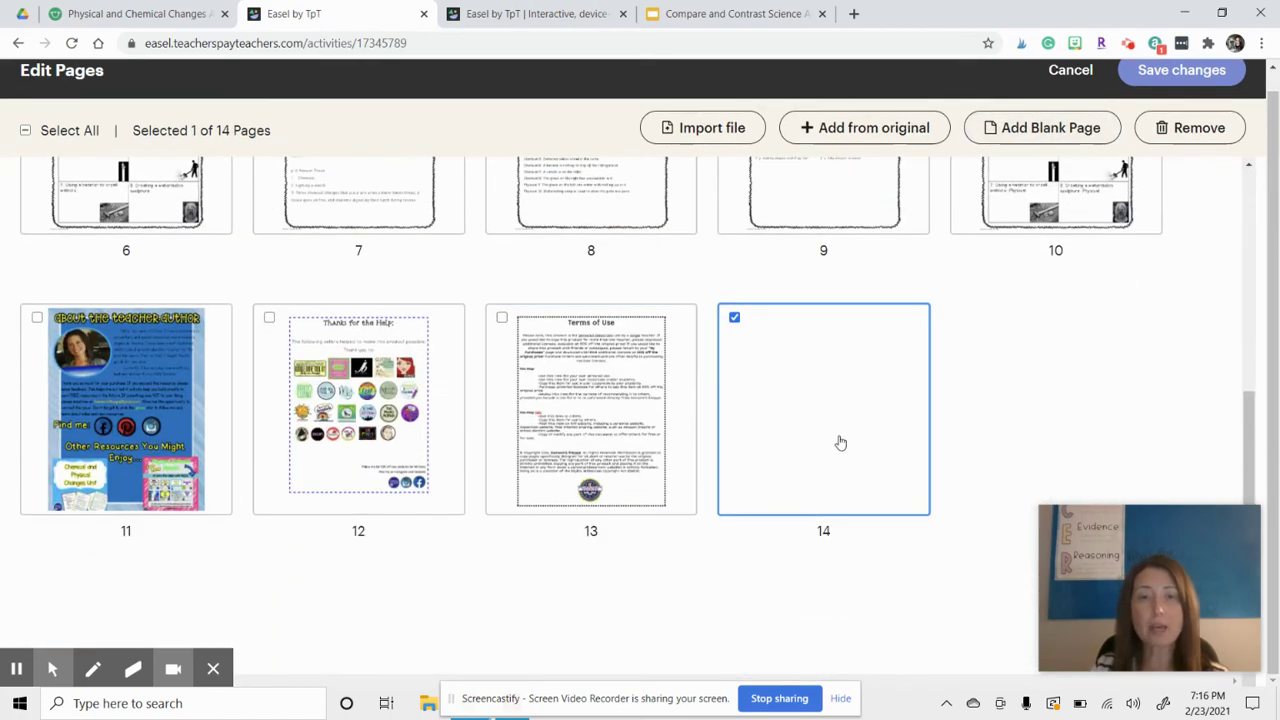
left_click(815, 411)
left_click_drag(813, 410, 871, 360)
left_click_drag(789, 571, 752, 306)
left_click(817, 225)
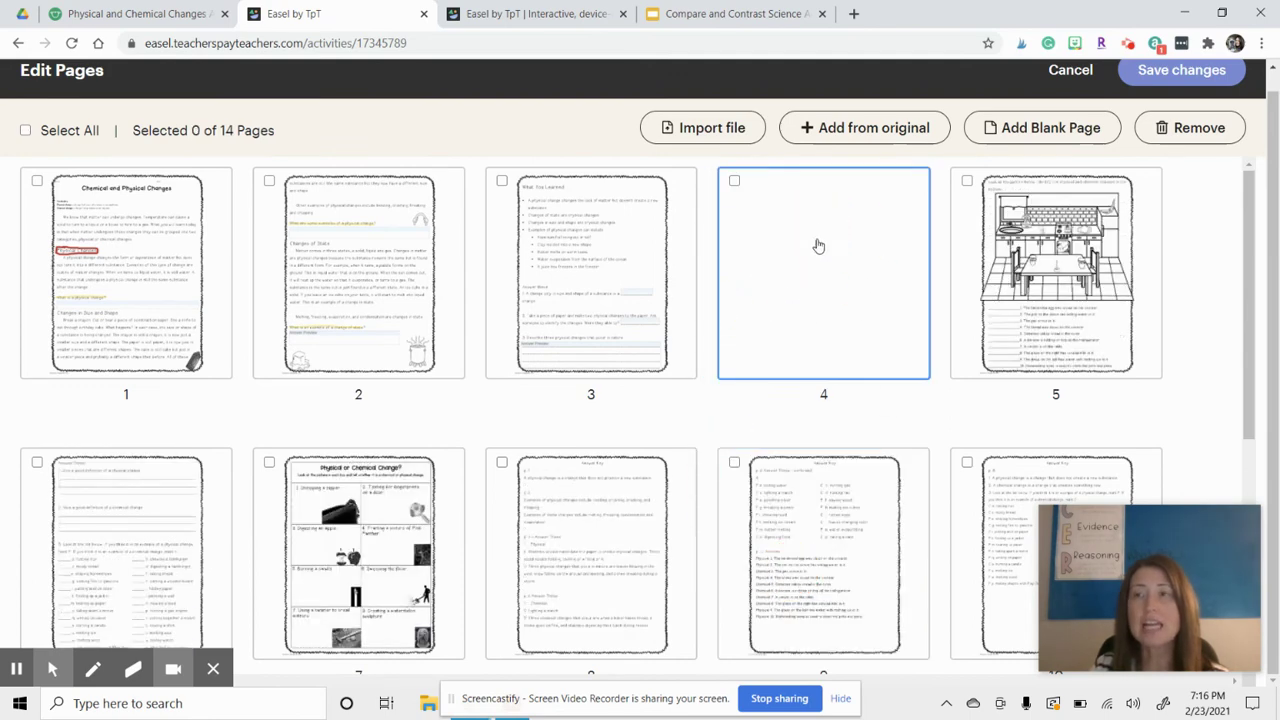
Remove the blank page 4 together with the teacher-author, Thanks for the Help and Terms of Use pages
left_click(820, 245)
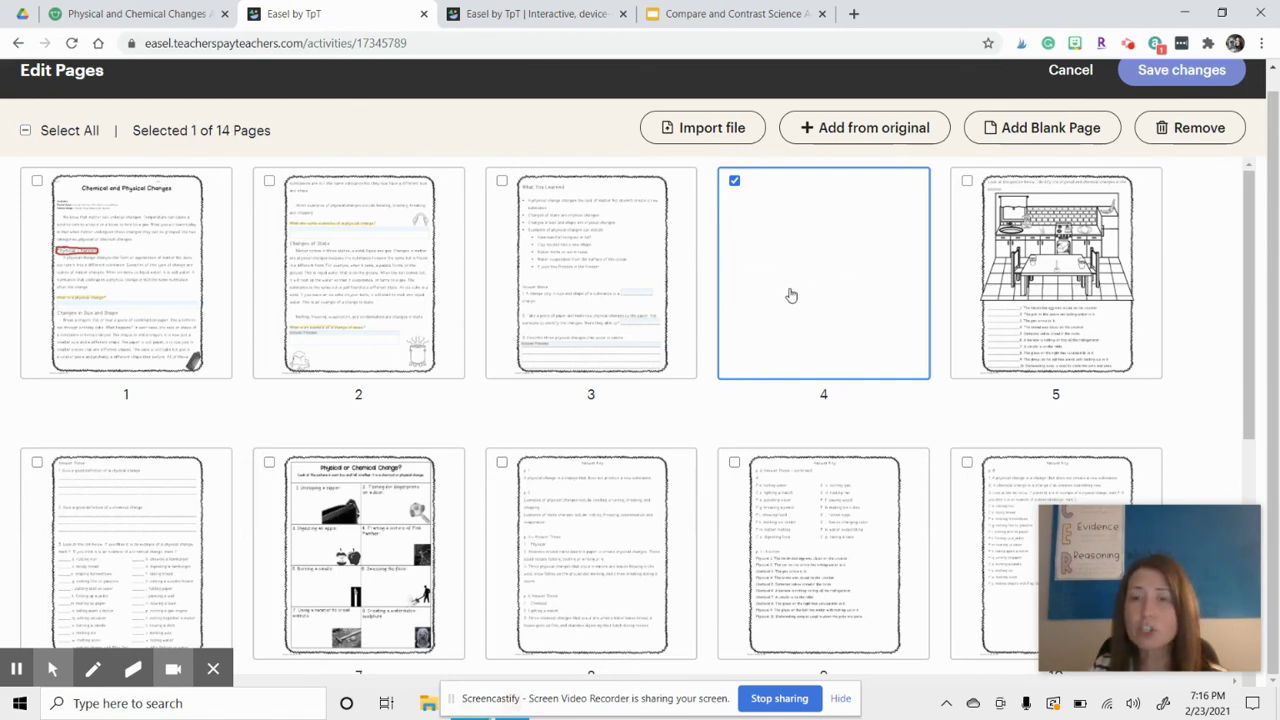
scroll(814, 288, "down", 1)
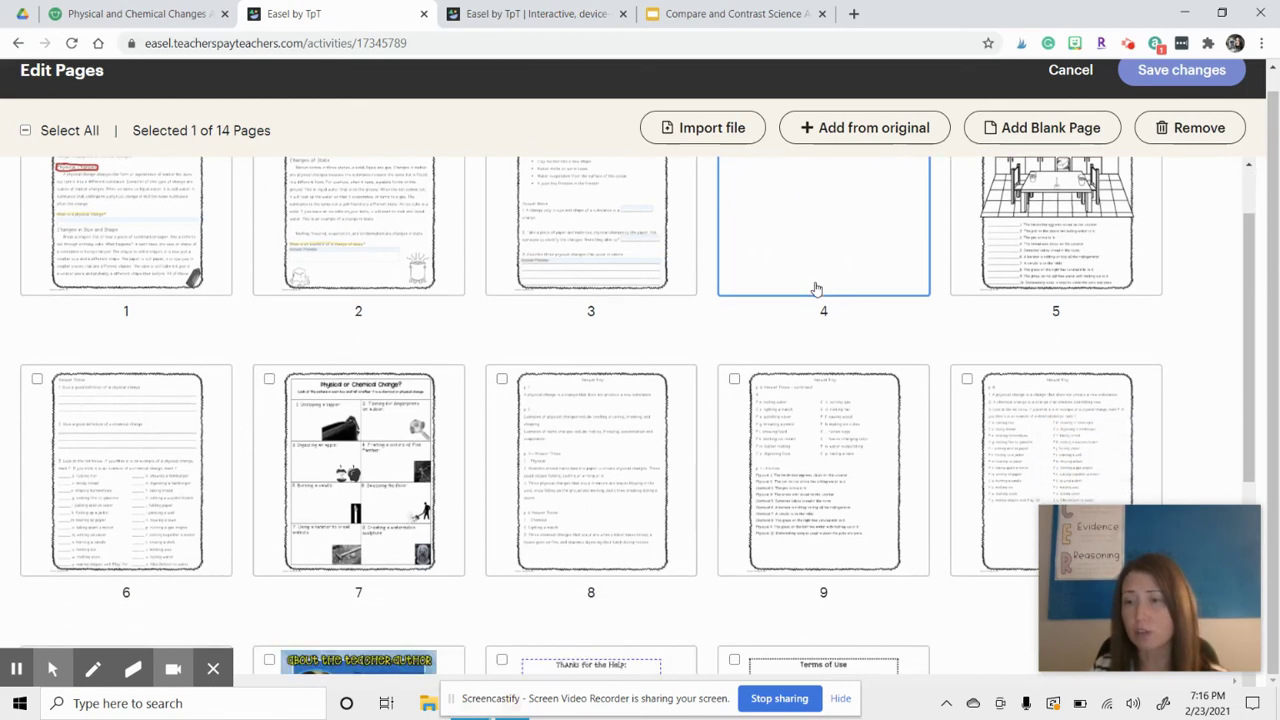
scroll(826, 255, "down", 3)
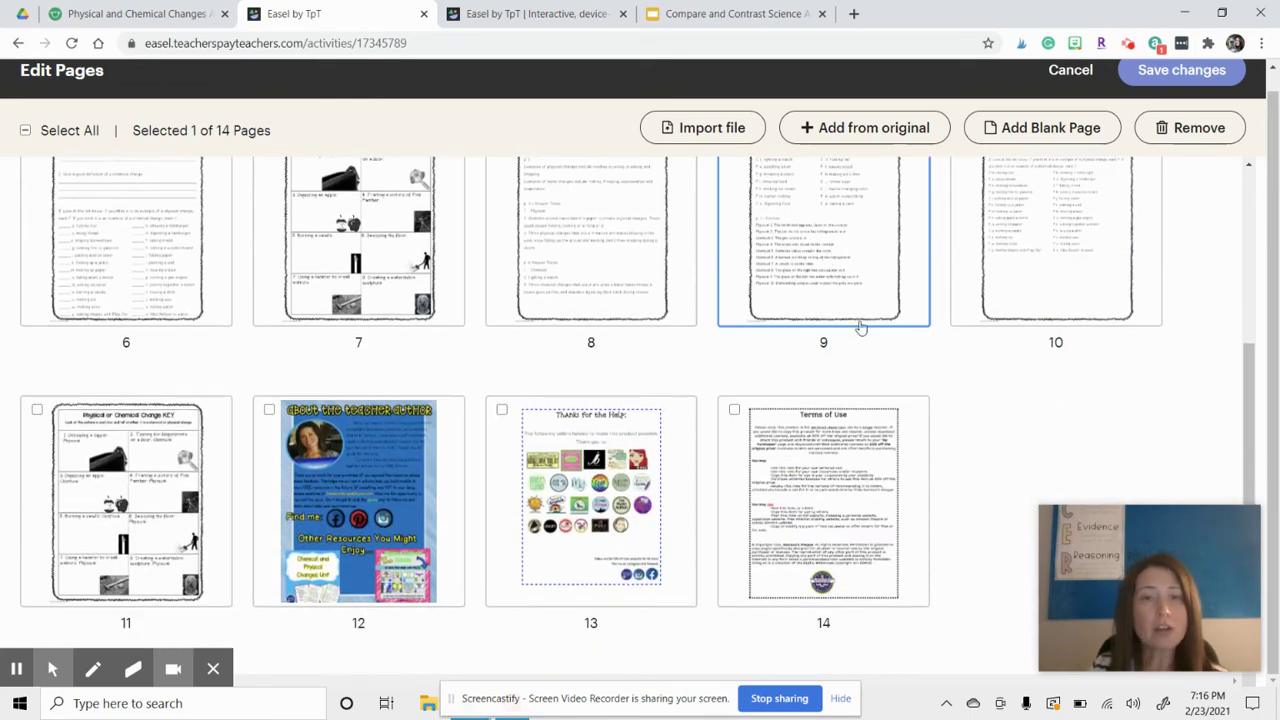
scroll(875, 497, "down", 1)
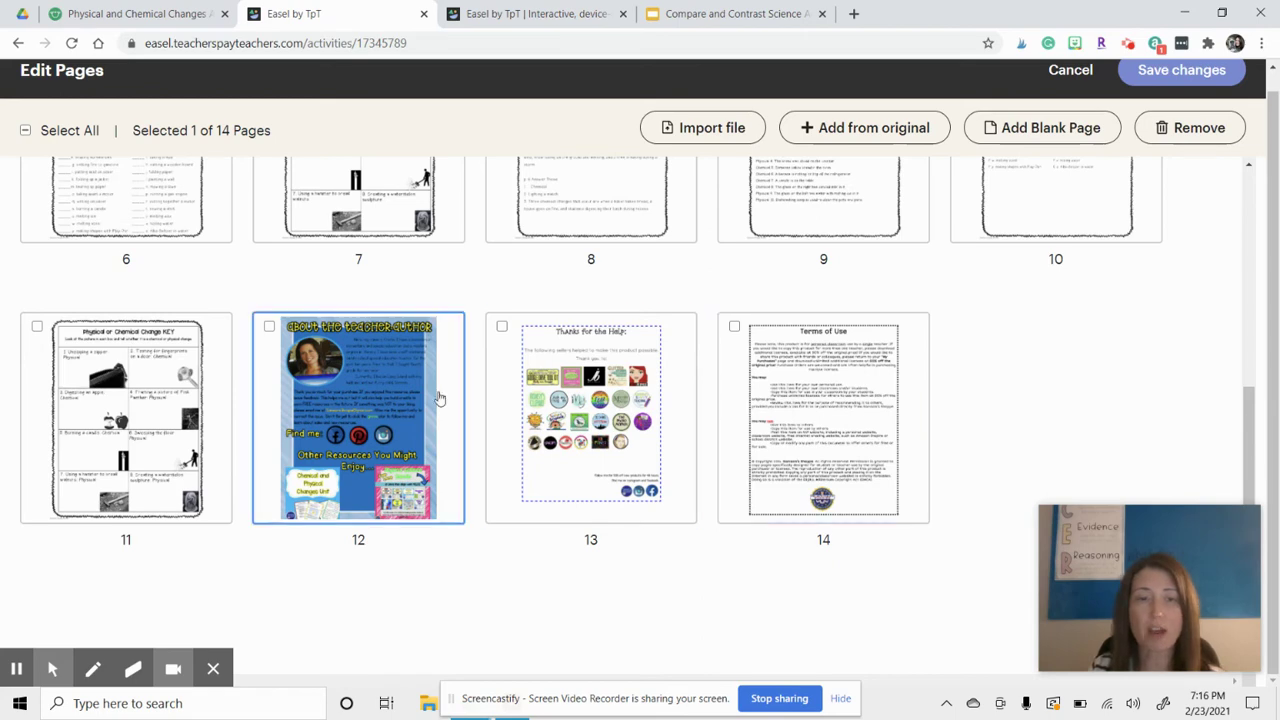
left_click(270, 326)
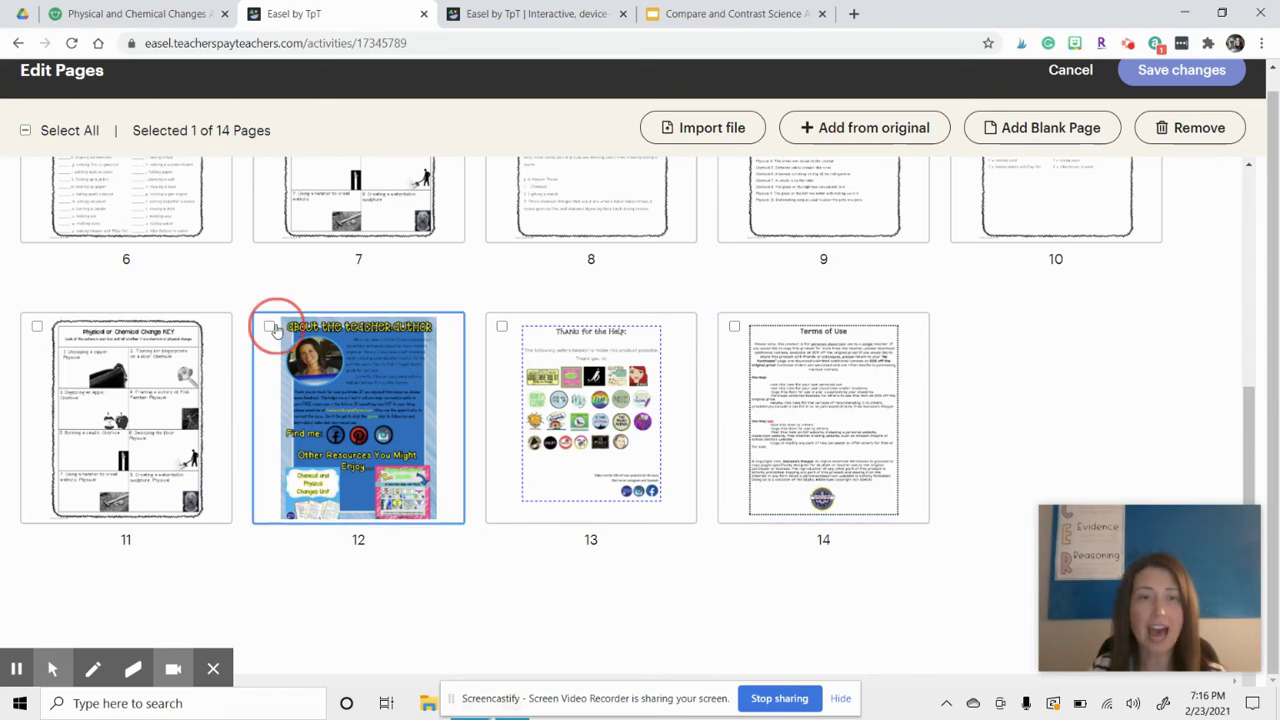
left_click(501, 328)
left_click(735, 327)
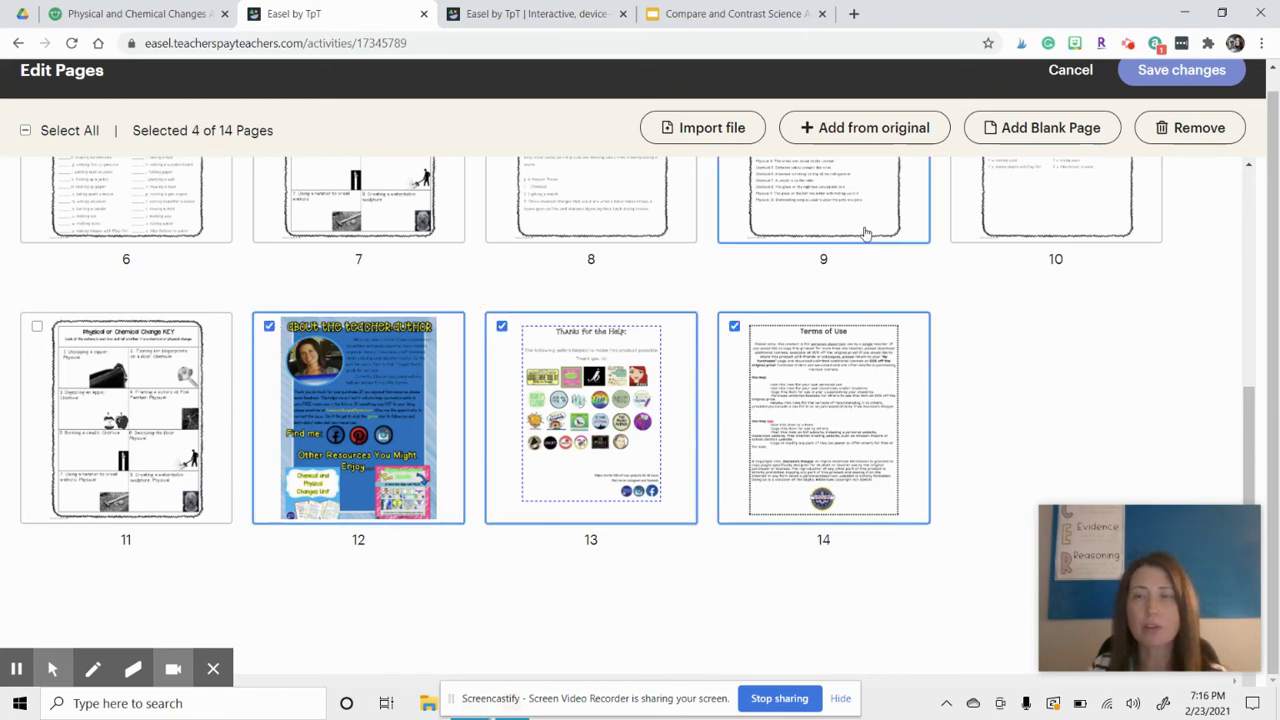
left_click(1203, 130)
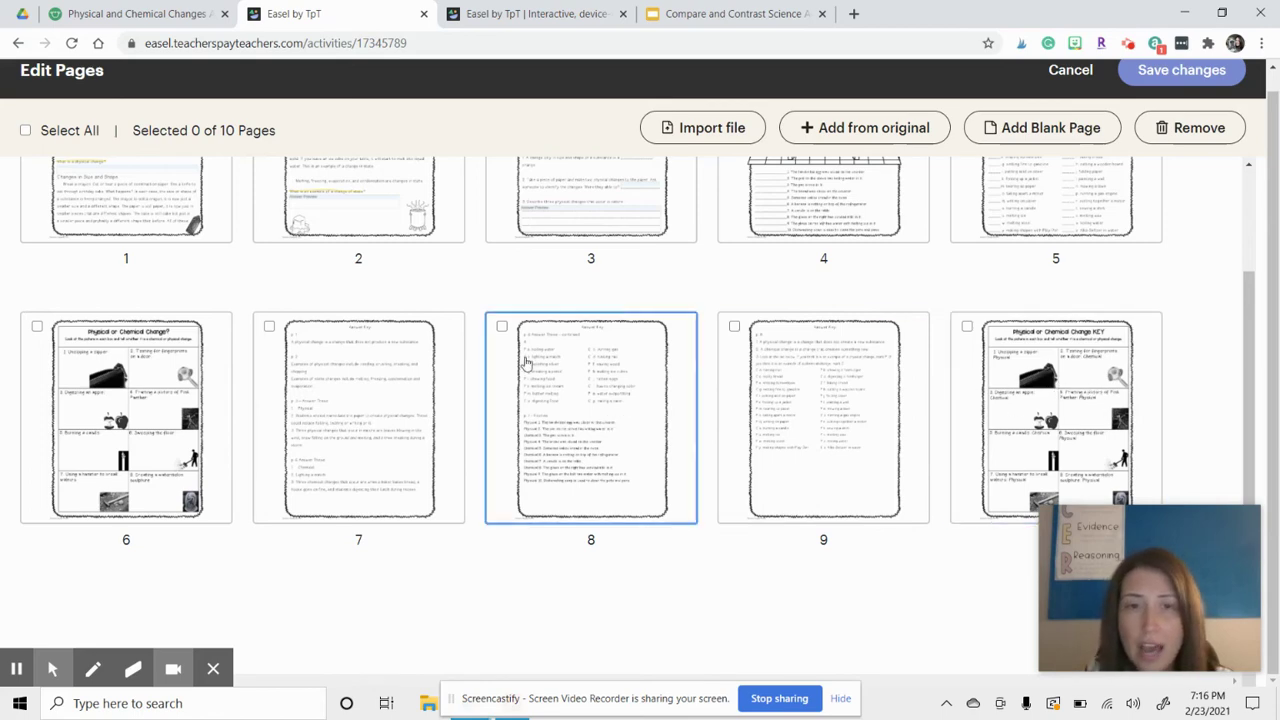
Remove the answer key pages 7 to 10 from the activity
left_click(502, 327)
left_click(735, 328)
left_click(968, 327)
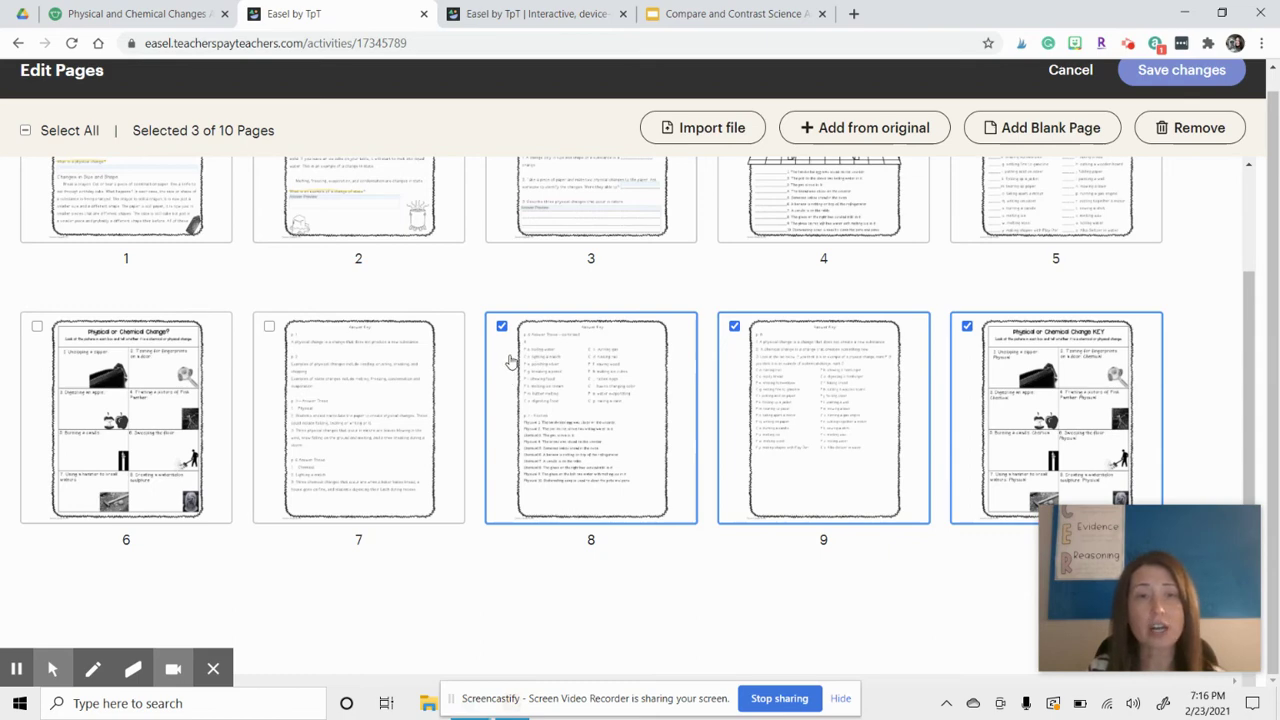
left_click(272, 330)
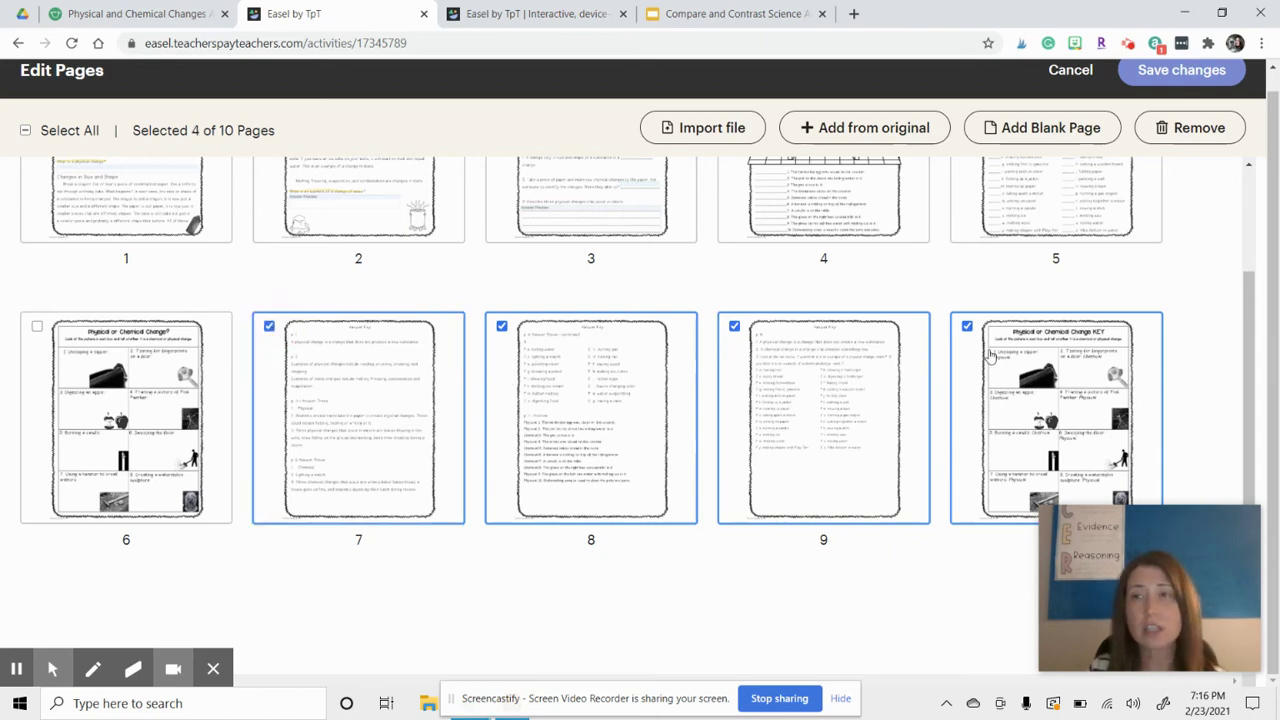
left_click(1181, 132)
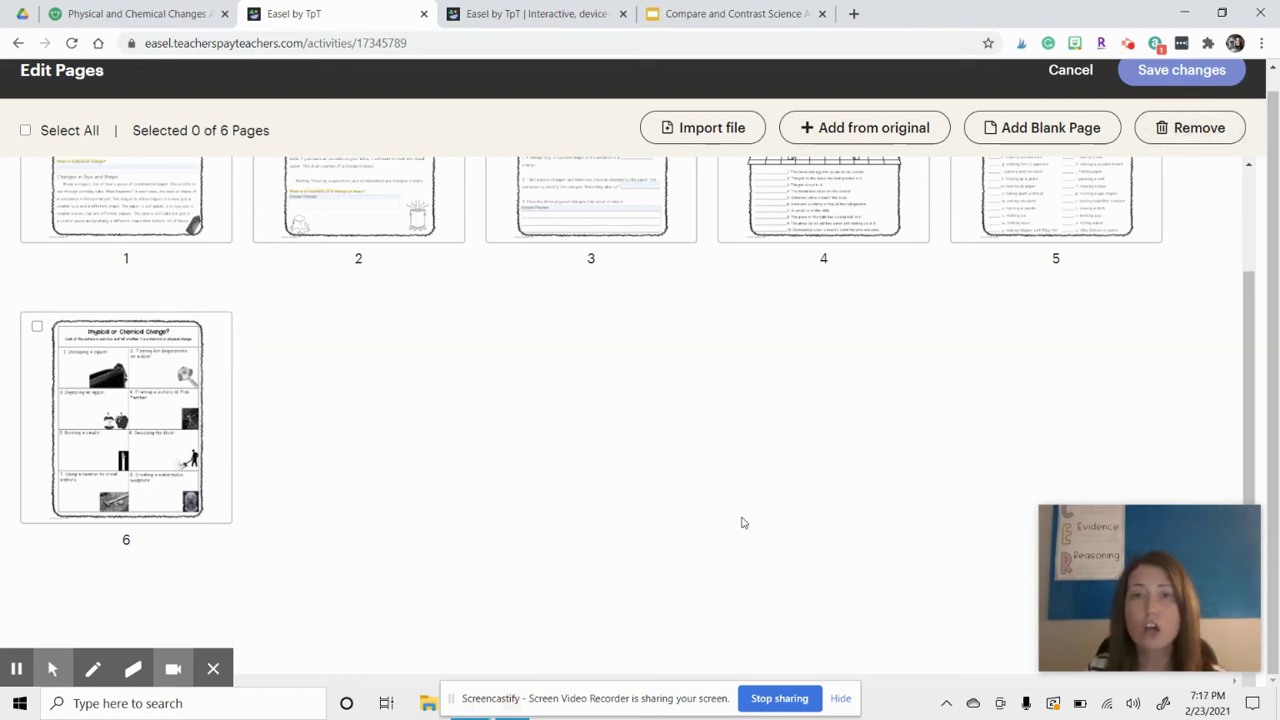
Review the six remaining pages of the activity in the page editor
scroll(743, 520, "up", 2)
scroll(760, 543, "up", 1)
scroll(751, 543, "down", 1)
scroll(751, 543, "up", 1)
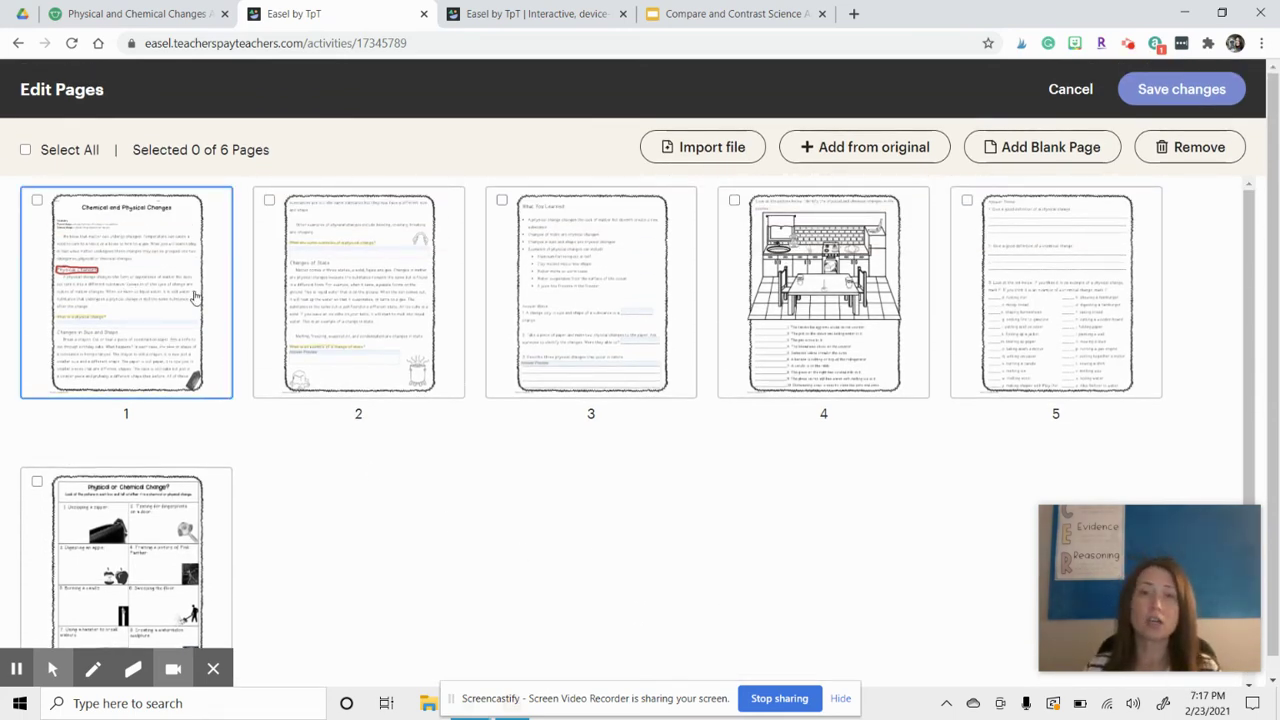
scroll(977, 369, "down", 2)
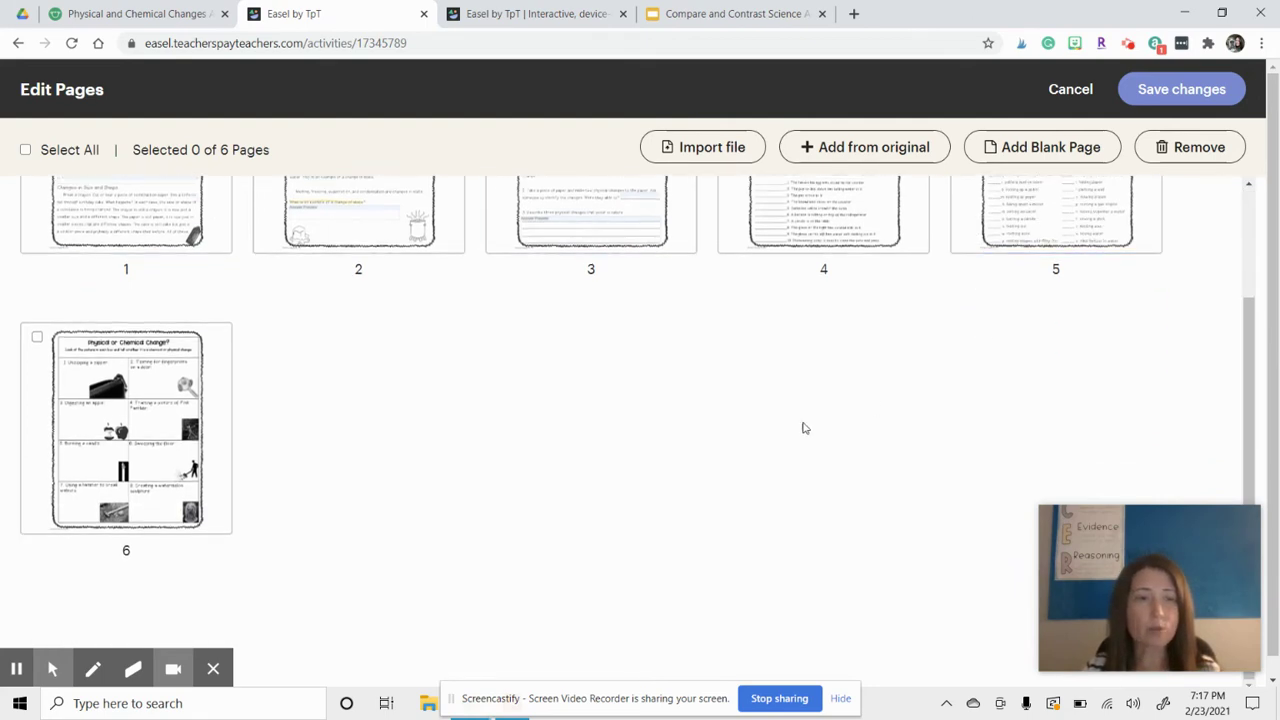
scroll(795, 430, "up", 2)
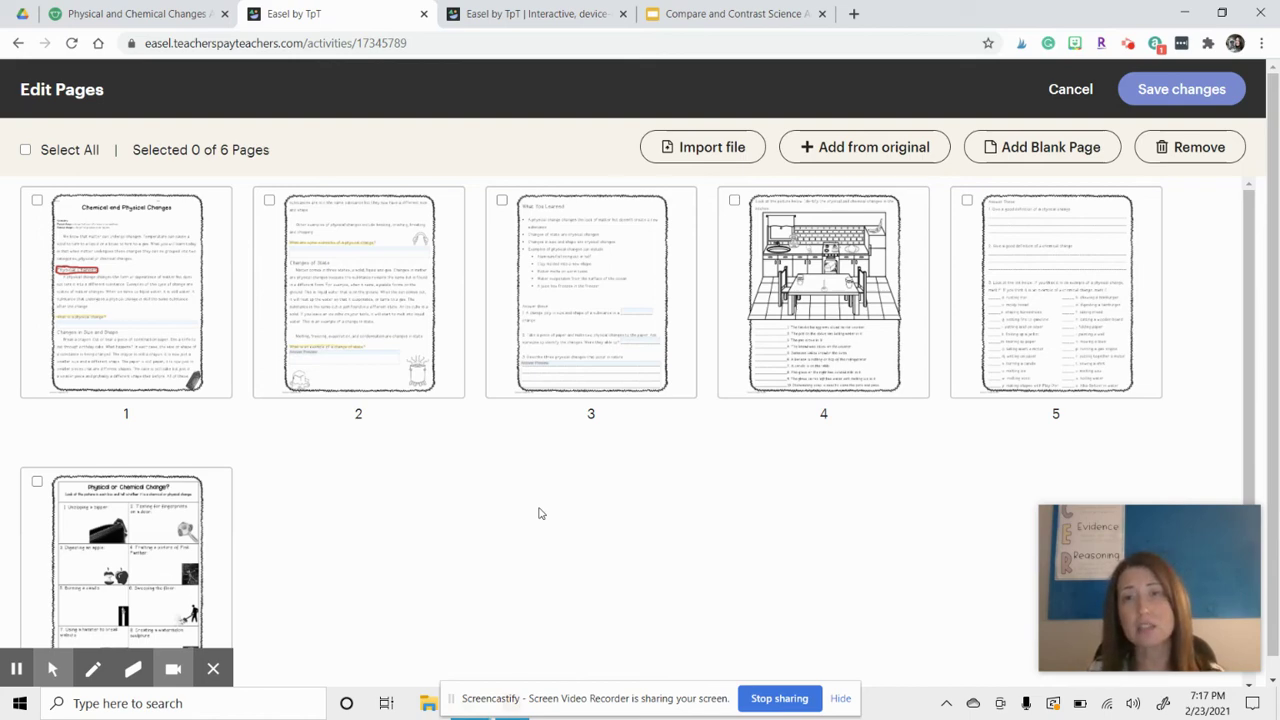
Examine the Import File option for uploading a PDF and close it without uploading anything
left_click(715, 147)
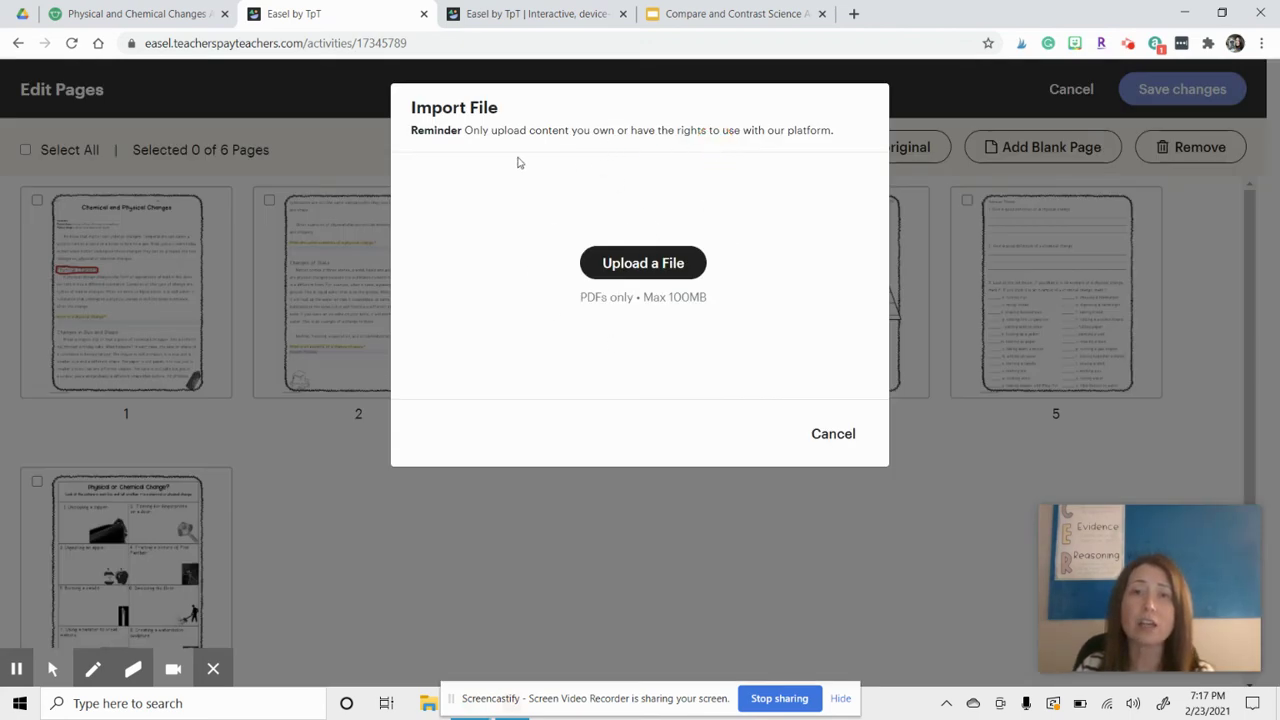
left_click(829, 443)
left_click(711, 149)
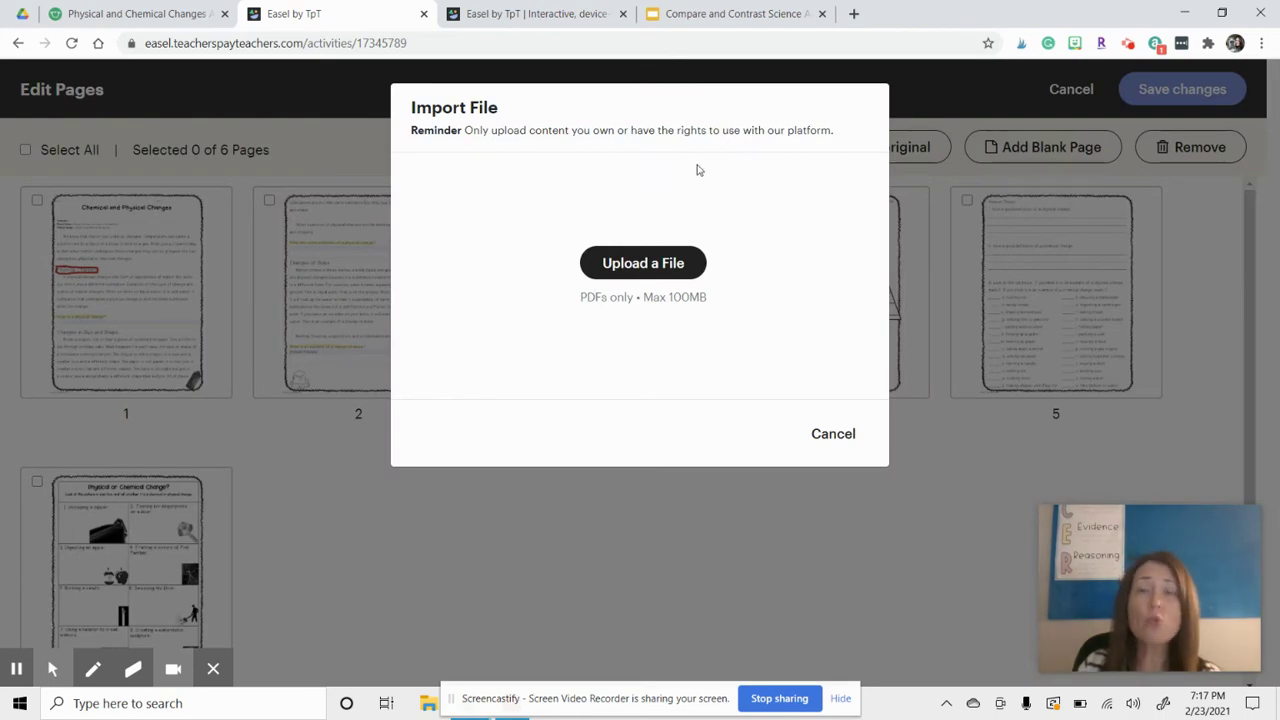
left_click(835, 435)
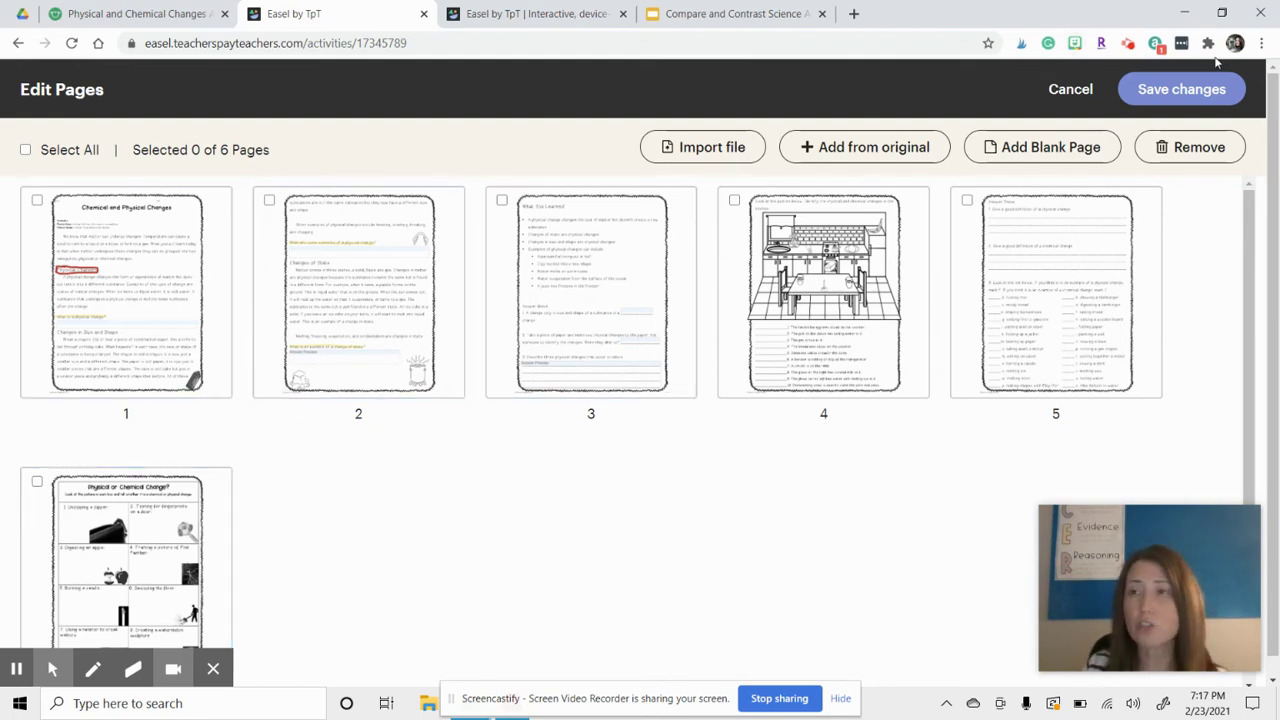
Save the page changes and check the remaining page thumbnails in the activity
left_click(1183, 91)
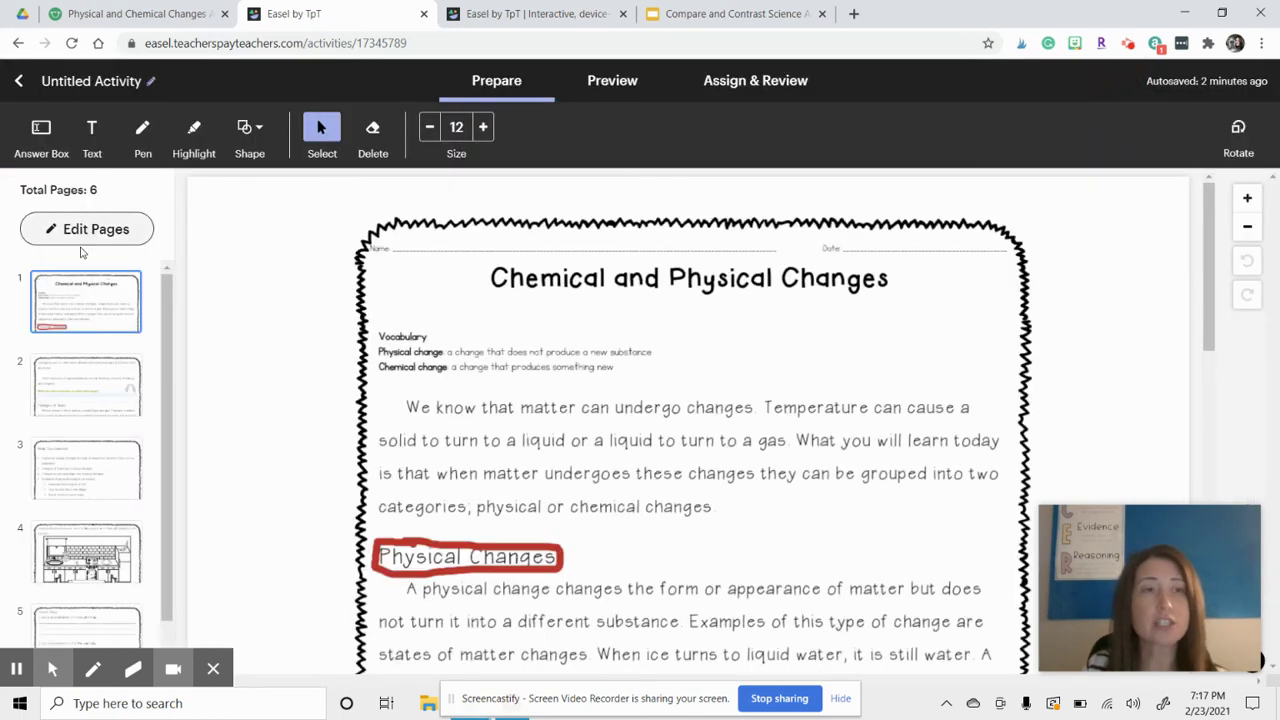
scroll(90, 367, "down", 1)
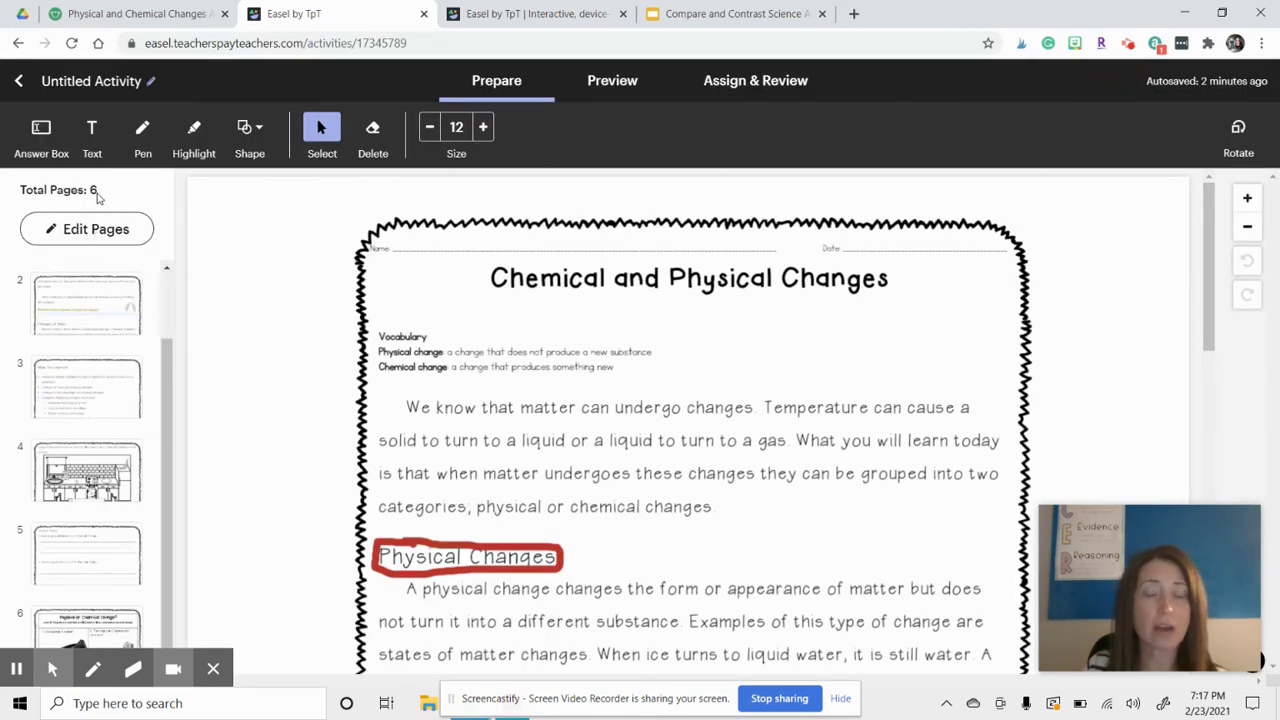
scroll(110, 387, "up", 1)
Open page 4 and look over its kitchen picture and the ten numbered statements below it
left_click(75, 564)
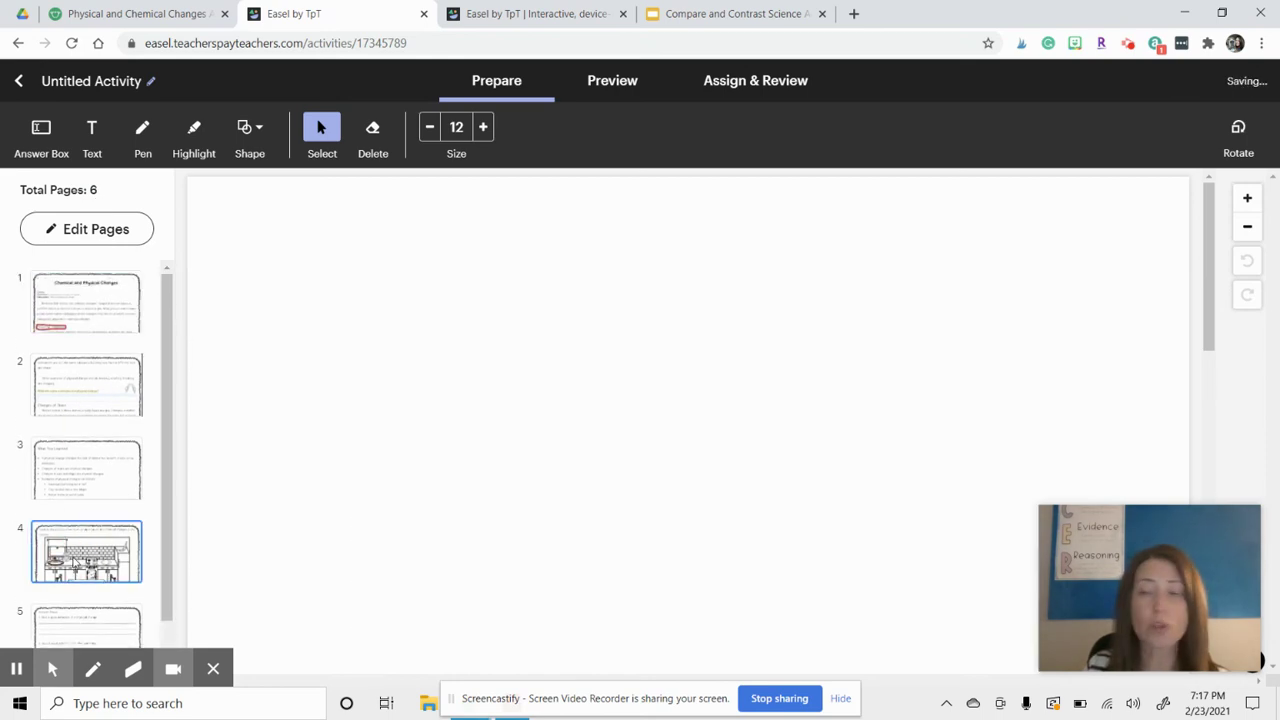
scroll(91, 443, "down", 1)
scroll(651, 342, "down", 5)
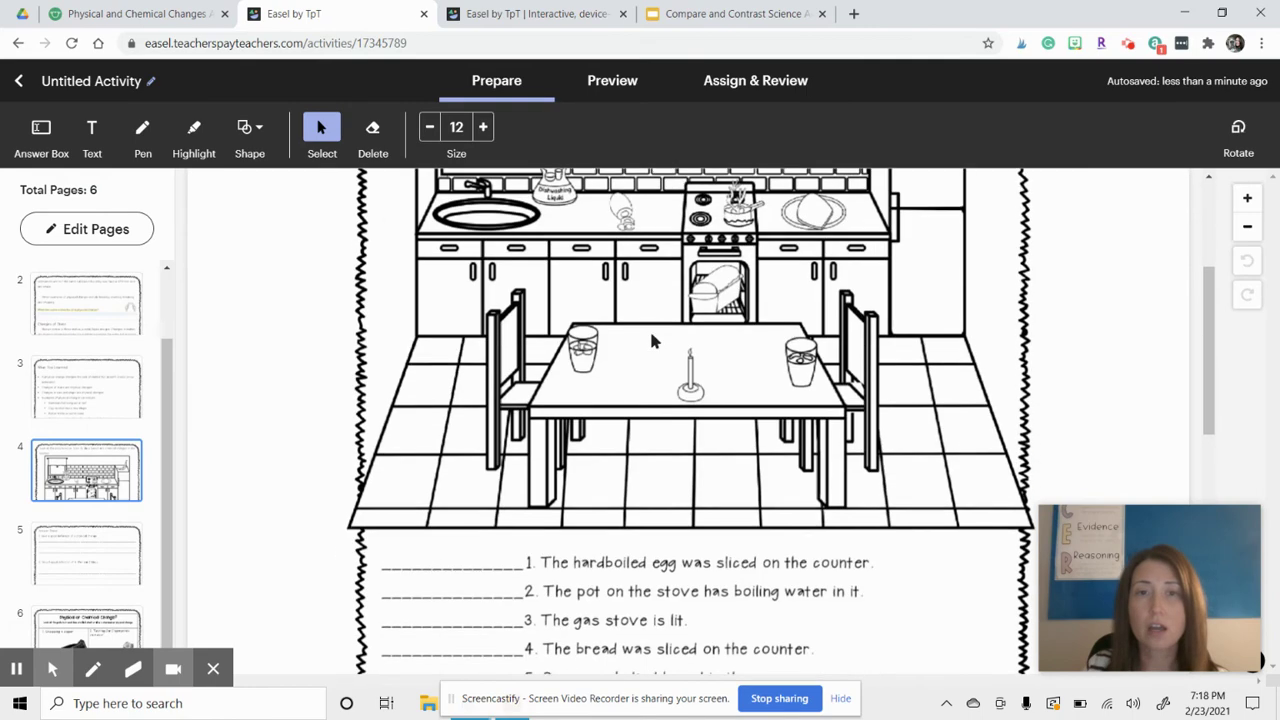
scroll(651, 342, "up", 6)
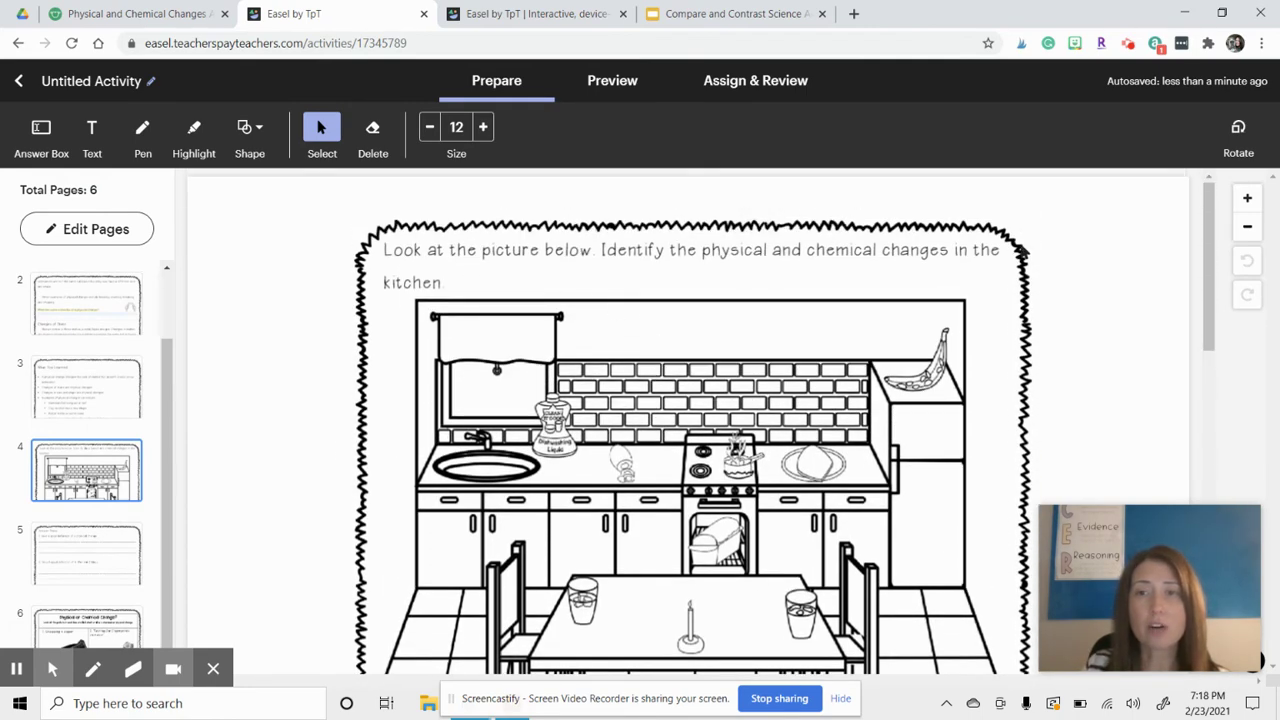
scroll(478, 263, "down", 3)
scroll(700, 400, "down", 3)
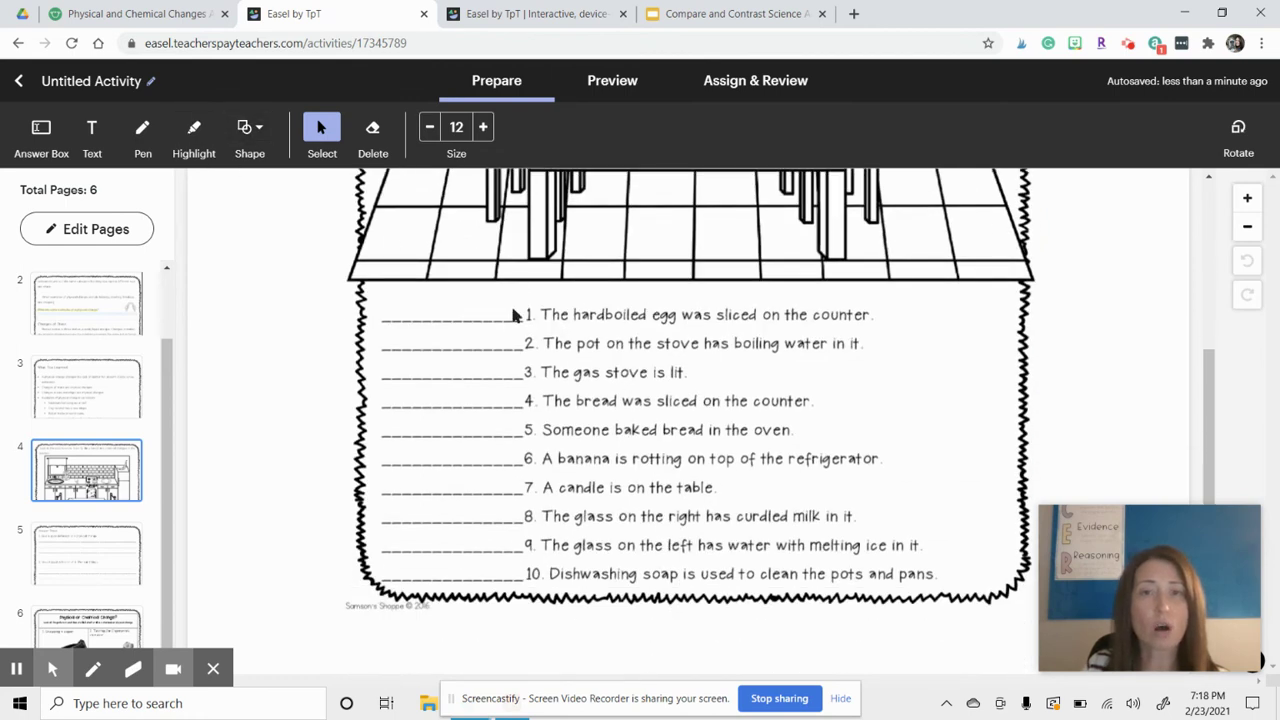
Add an answer box over each of the ten blanks in front of statements 1 to 10 on page 4
left_click(40, 128)
left_click_drag(392, 305, 523, 318)
left_click_drag(378, 334, 518, 350)
left_click_drag(381, 361, 520, 376)
left_click_drag(384, 388, 520, 401)
left_click_drag(381, 414, 517, 433)
left_click(385, 444)
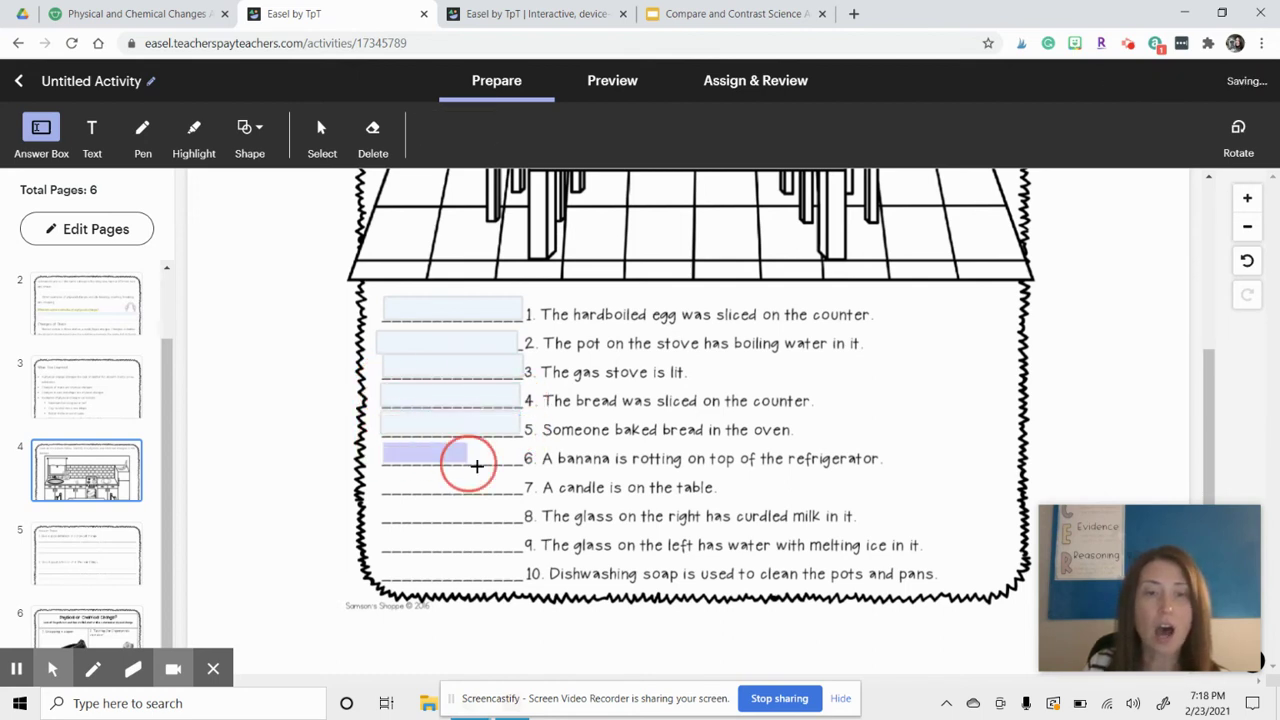
left_click_drag(479, 466, 513, 458)
left_click_drag(383, 473, 521, 488)
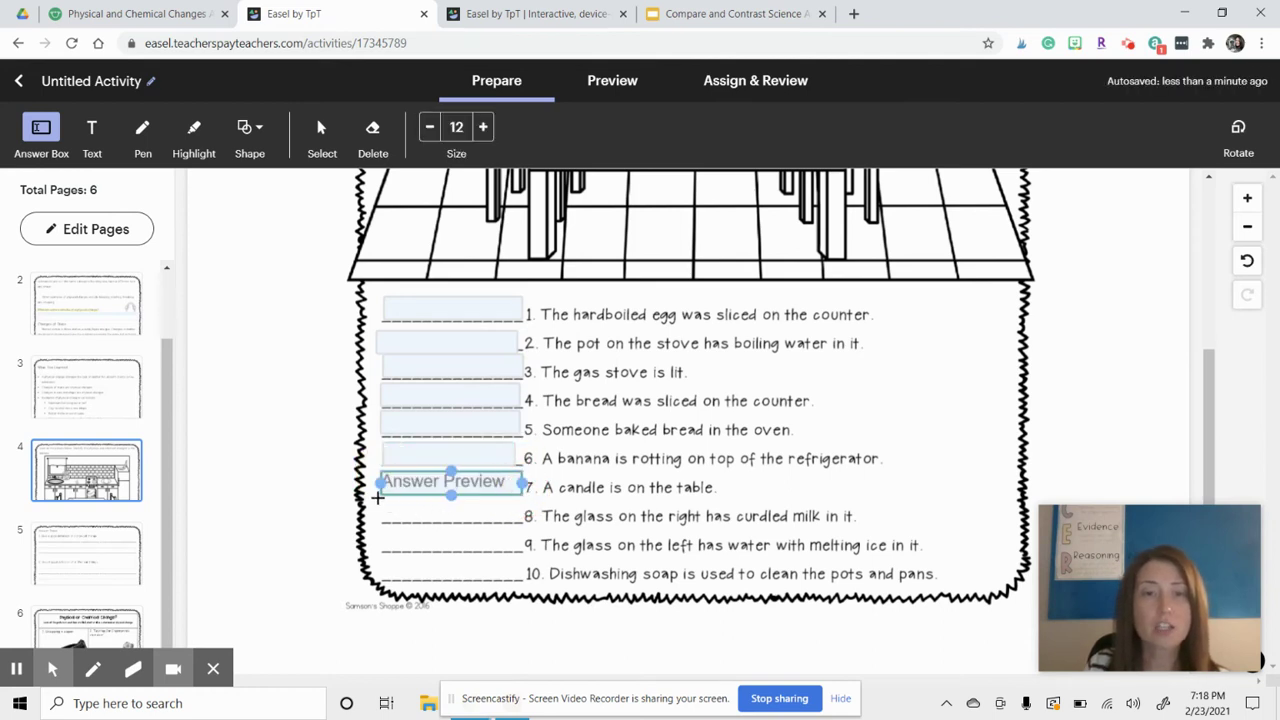
left_click_drag(380, 503, 508, 522)
left_click_drag(376, 531, 511, 548)
left_click_drag(386, 567, 507, 578)
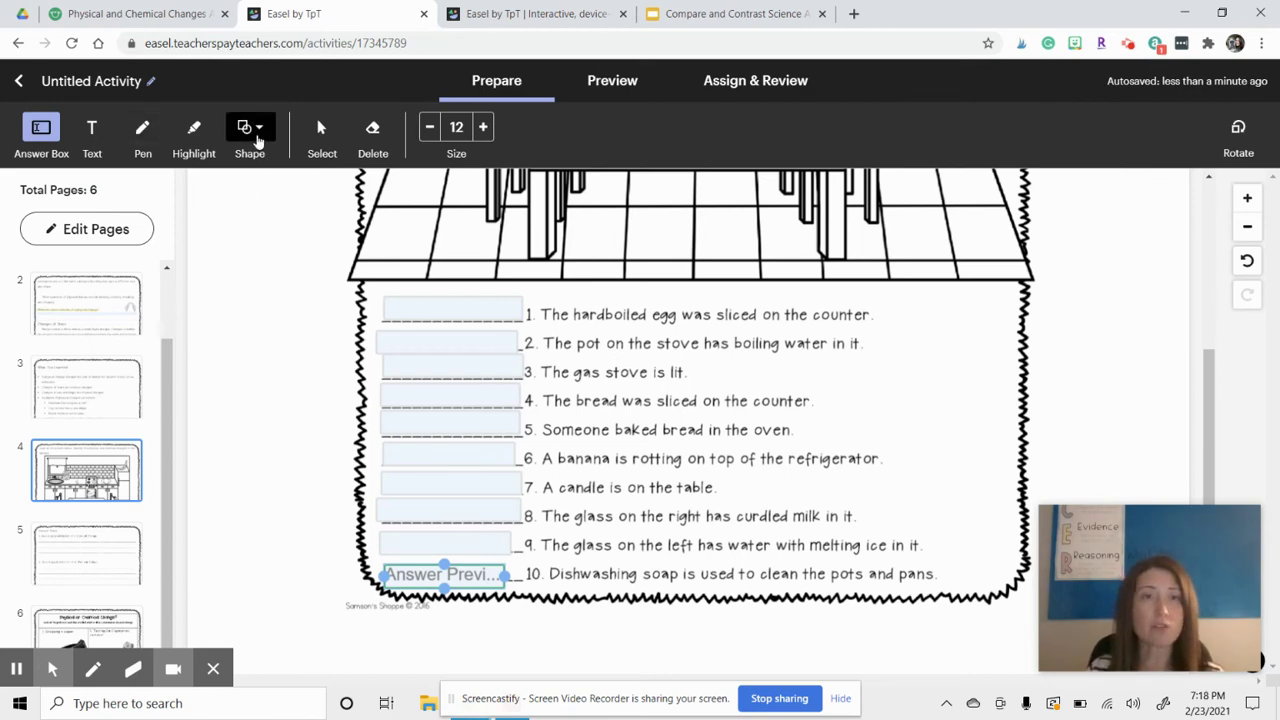
Draw a small square shape in the empty margin beside the kitchen picture on page 4
left_click(138, 558)
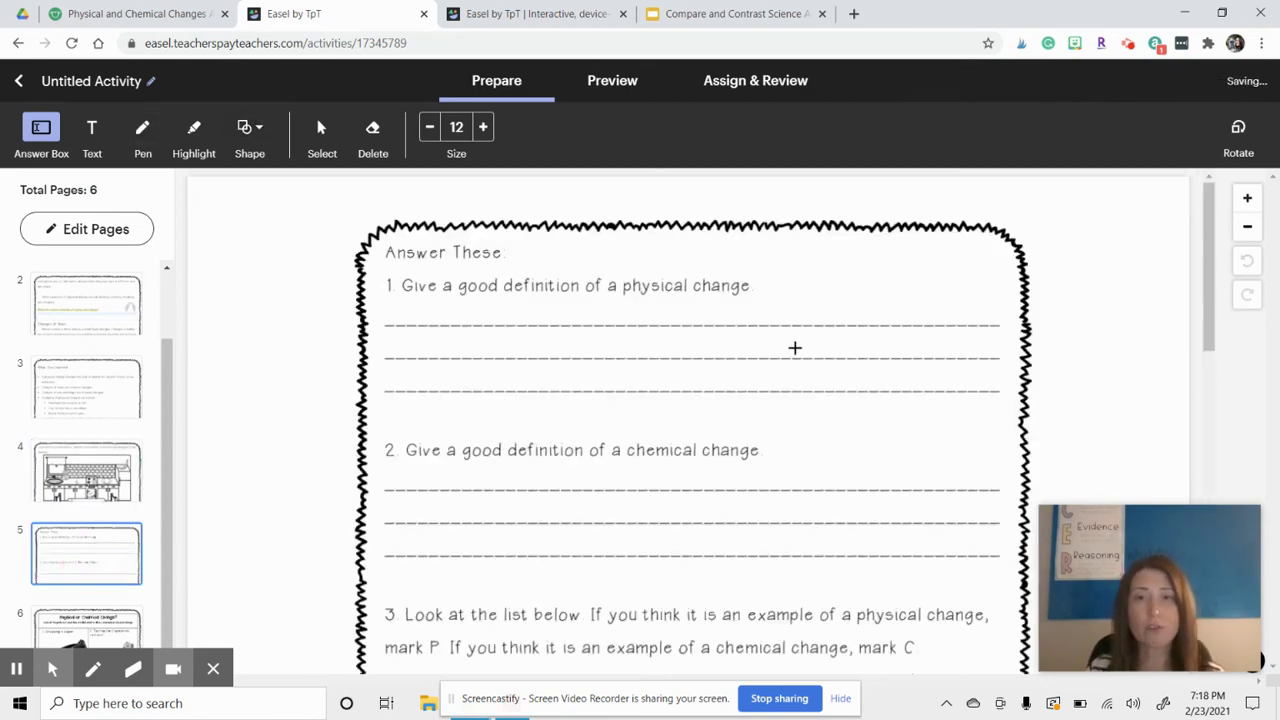
left_click(107, 470)
scroll(520, 350, "down", 2)
left_click(252, 134)
left_click(245, 162)
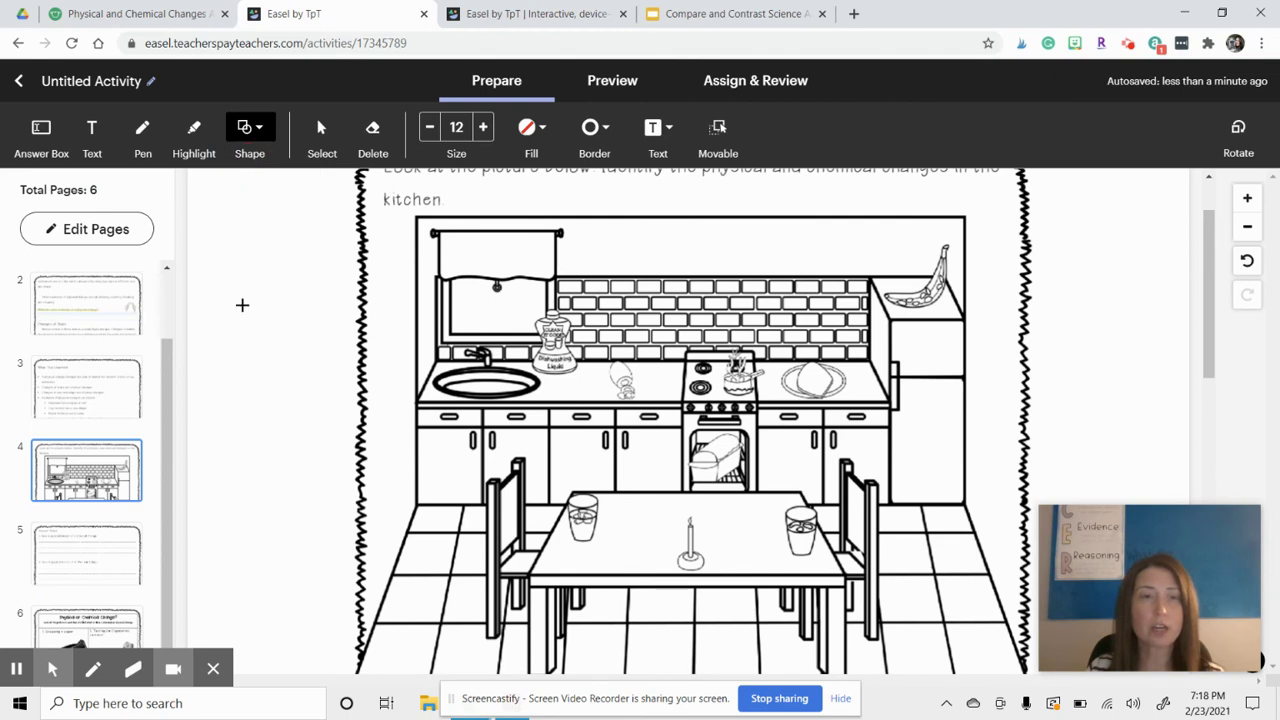
left_click_drag(241, 303, 289, 357)
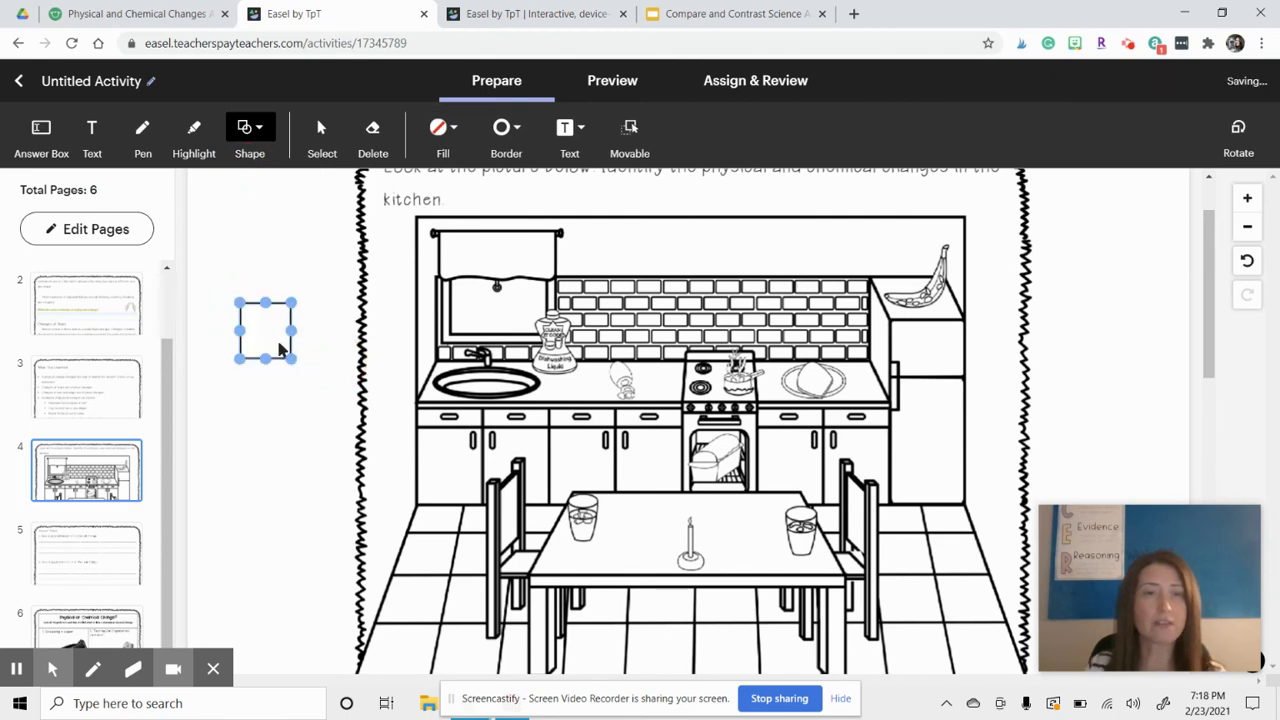
left_click(275, 327)
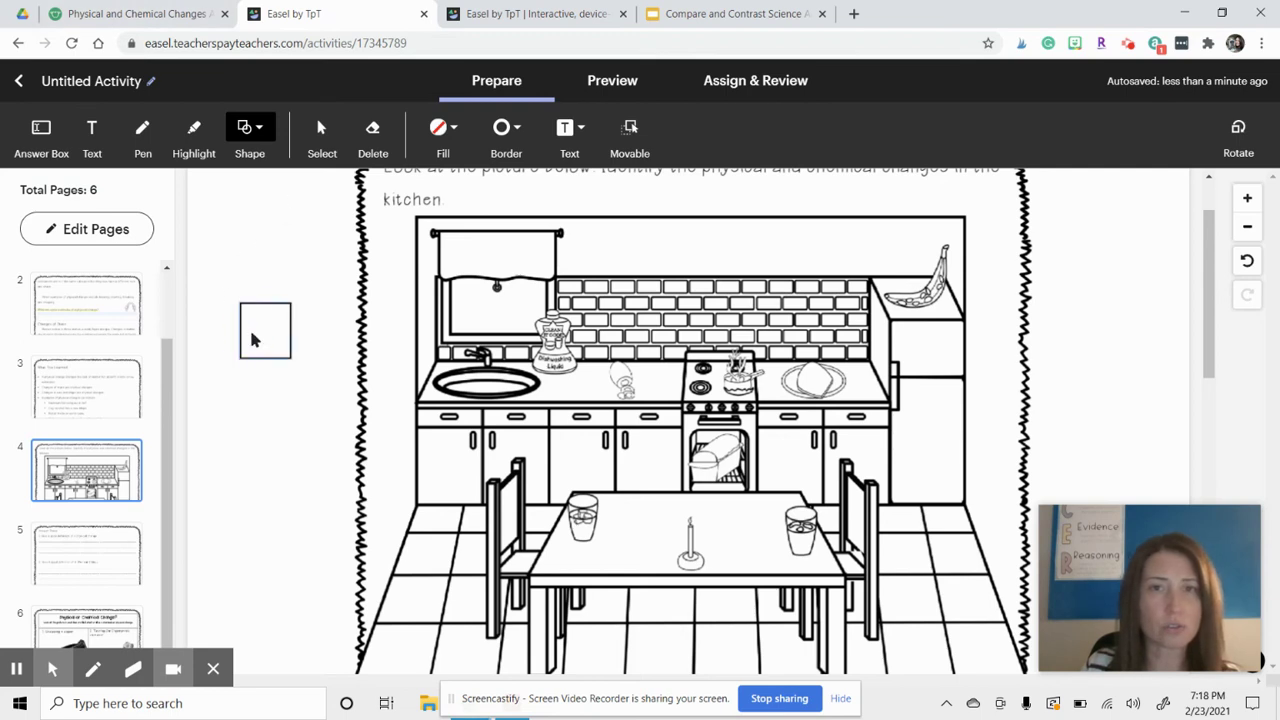
Try to set the square's text color to red and start entering text in it
left_click(253, 340)
left_click(574, 129)
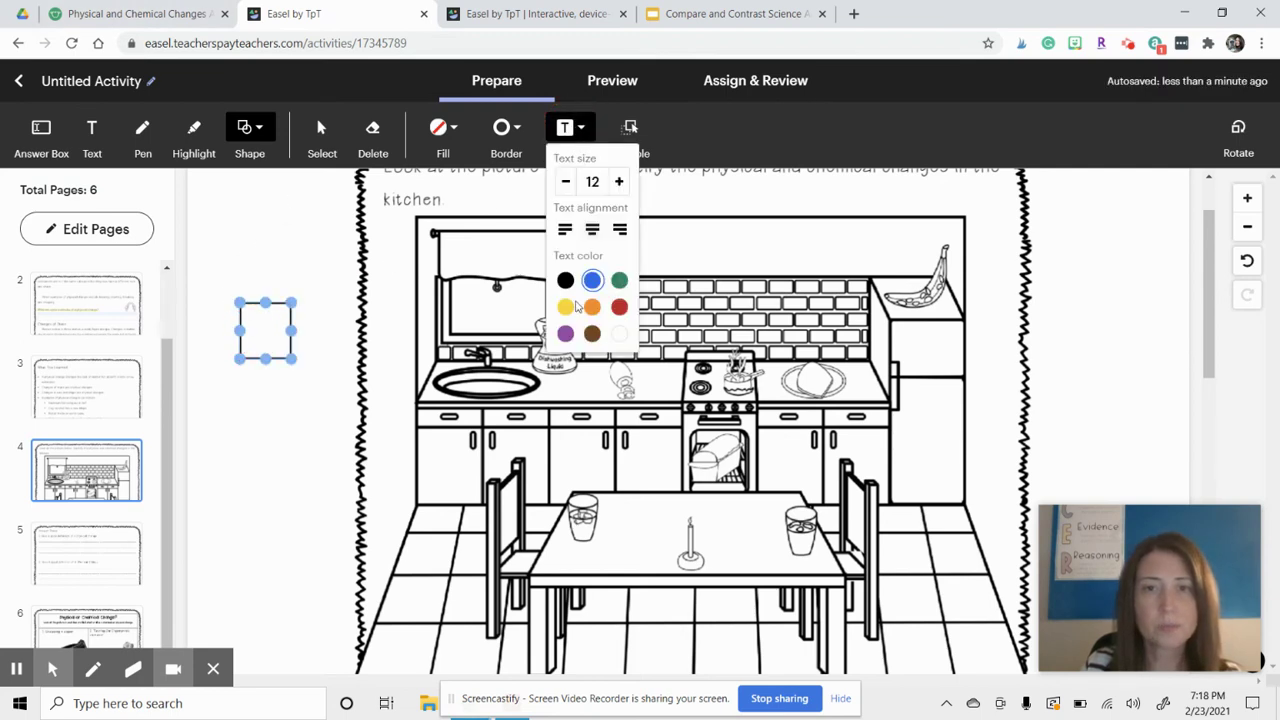
left_click(619, 307)
left_click(261, 322)
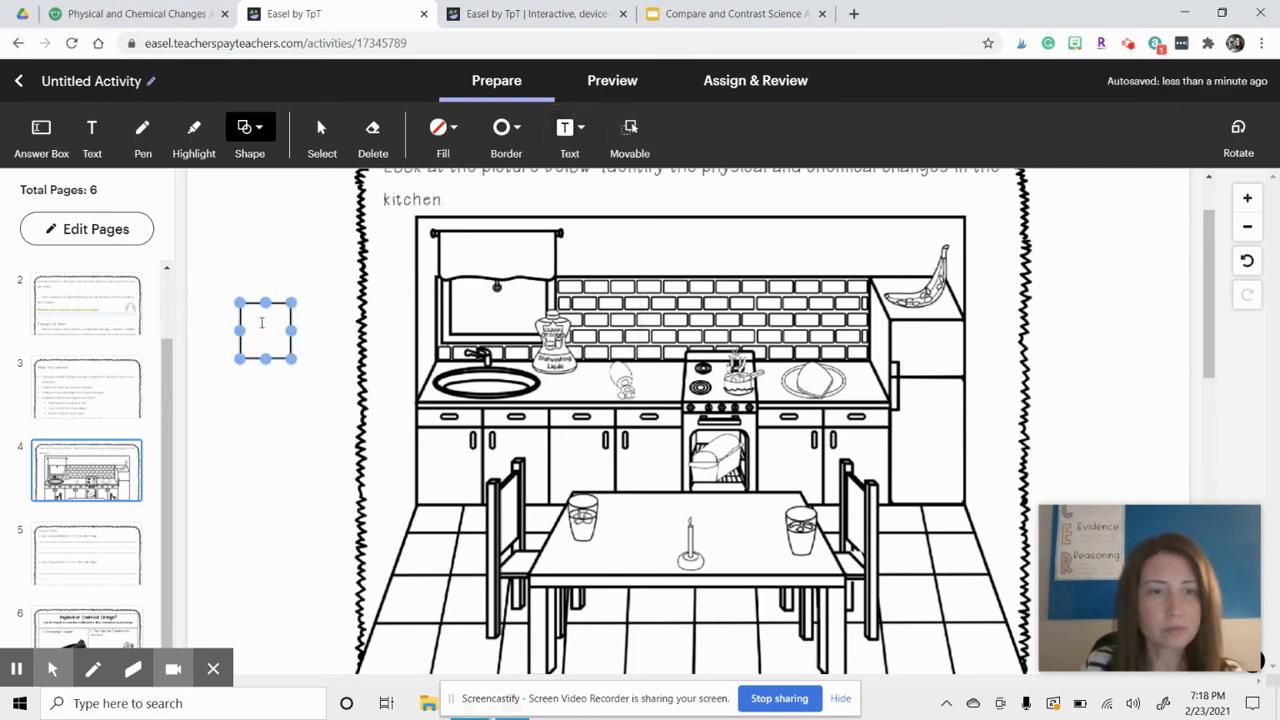
left_click(263, 324)
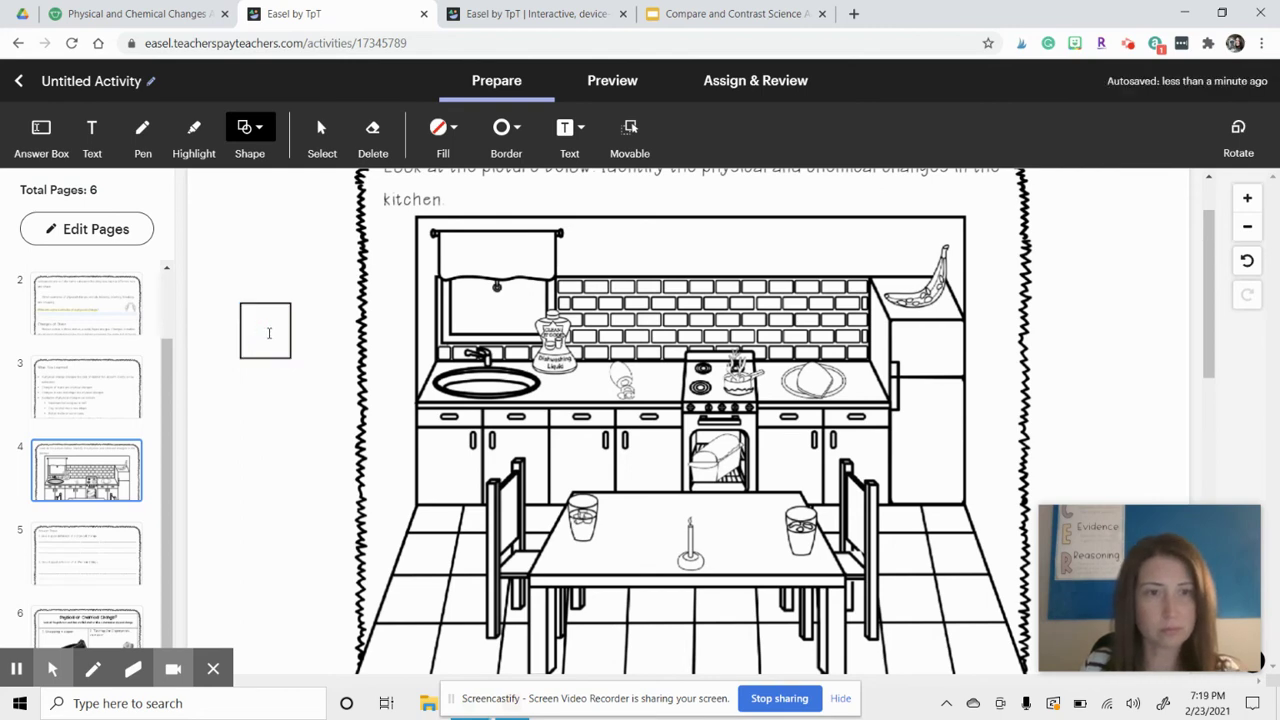
key("Escape")
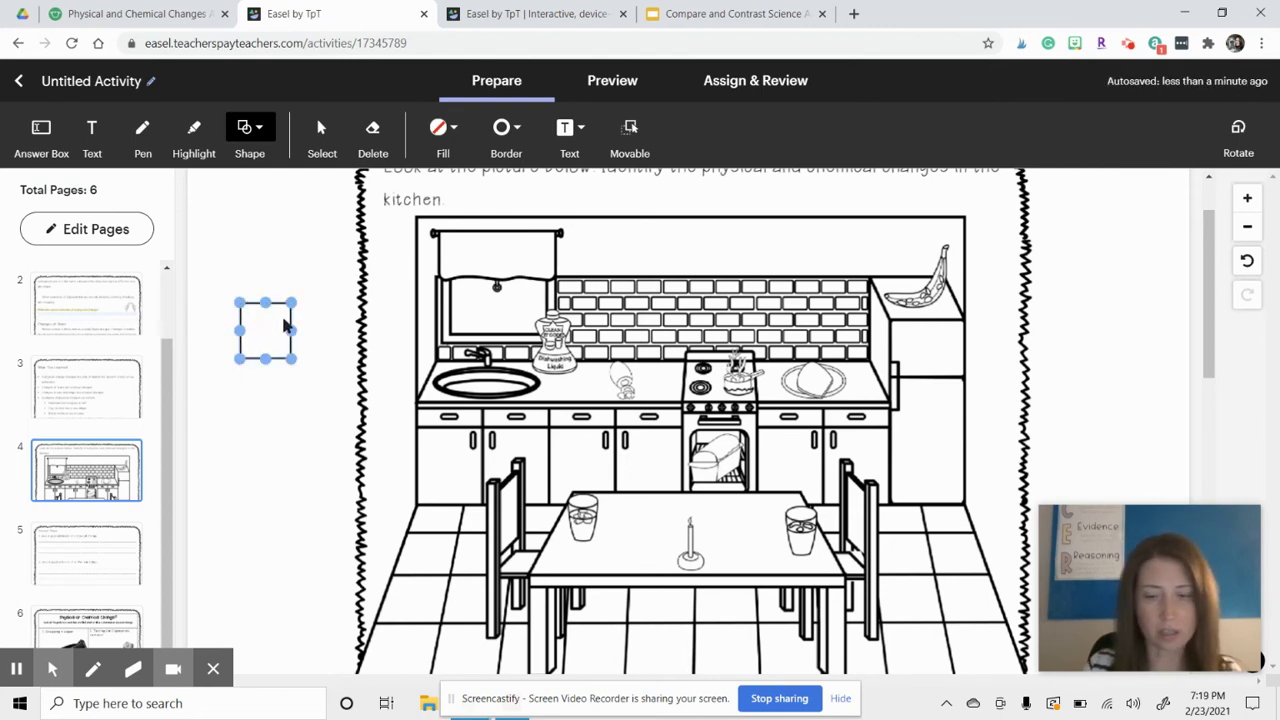
left_click(256, 305)
left_click(257, 132)
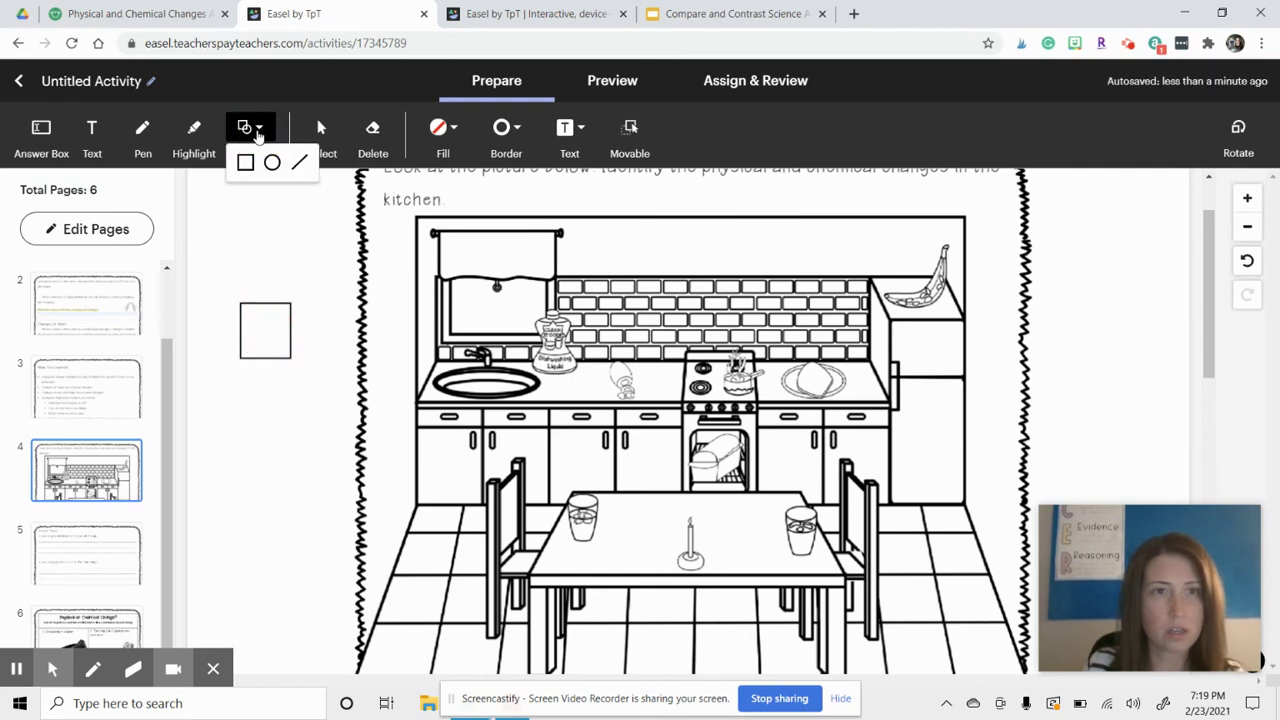
Set the square's text color to blue and label the square with the letter p
left_click(571, 128)
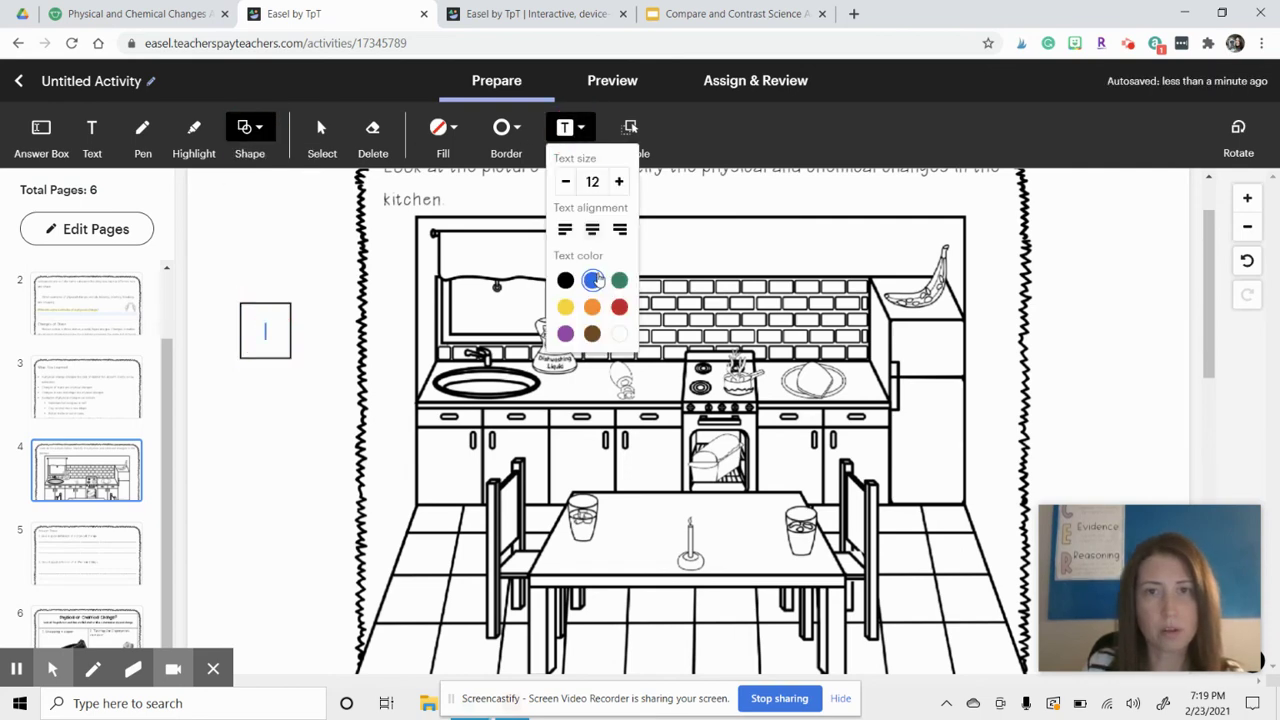
left_click(593, 281)
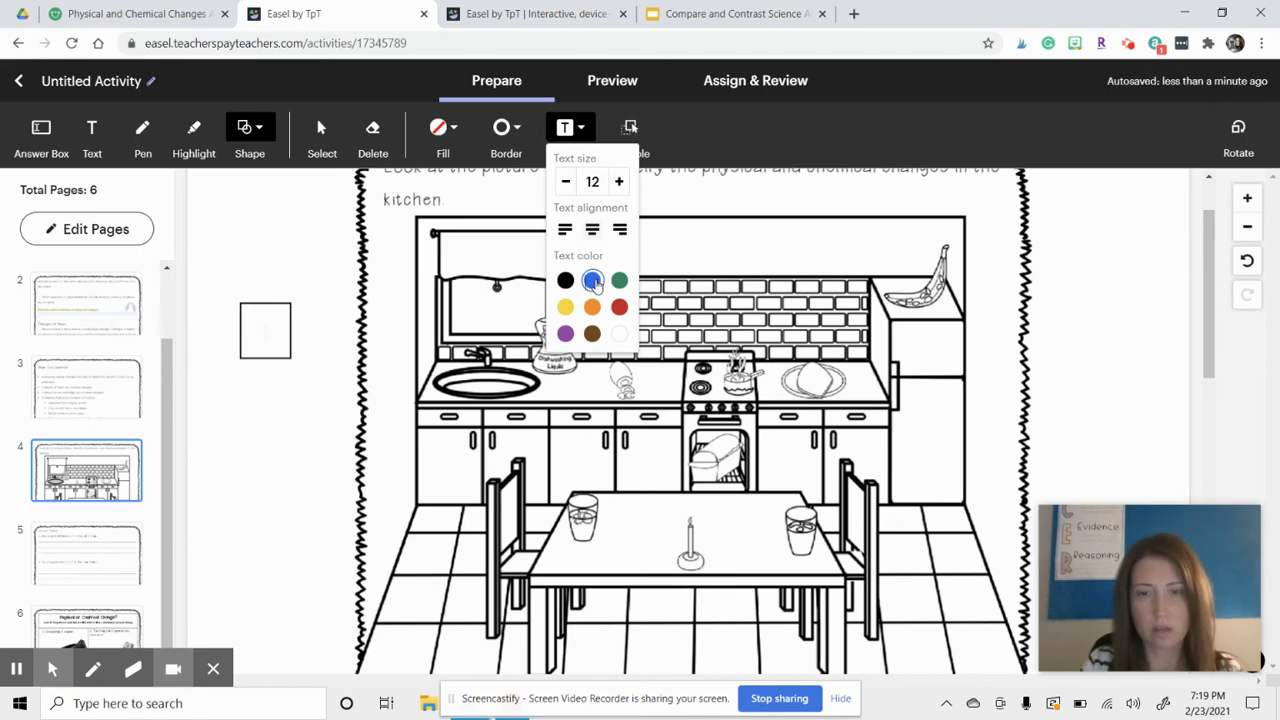
scroll(761, 467, "down", 10)
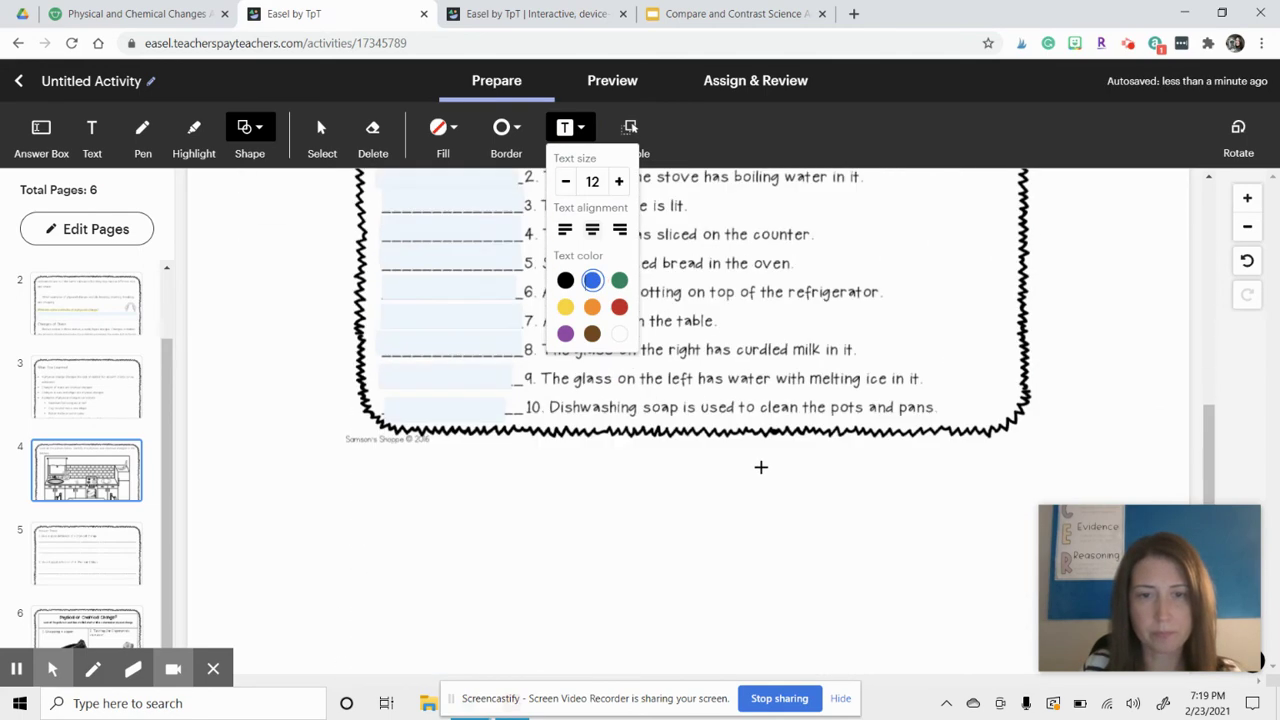
scroll(762, 466, "up", 10)
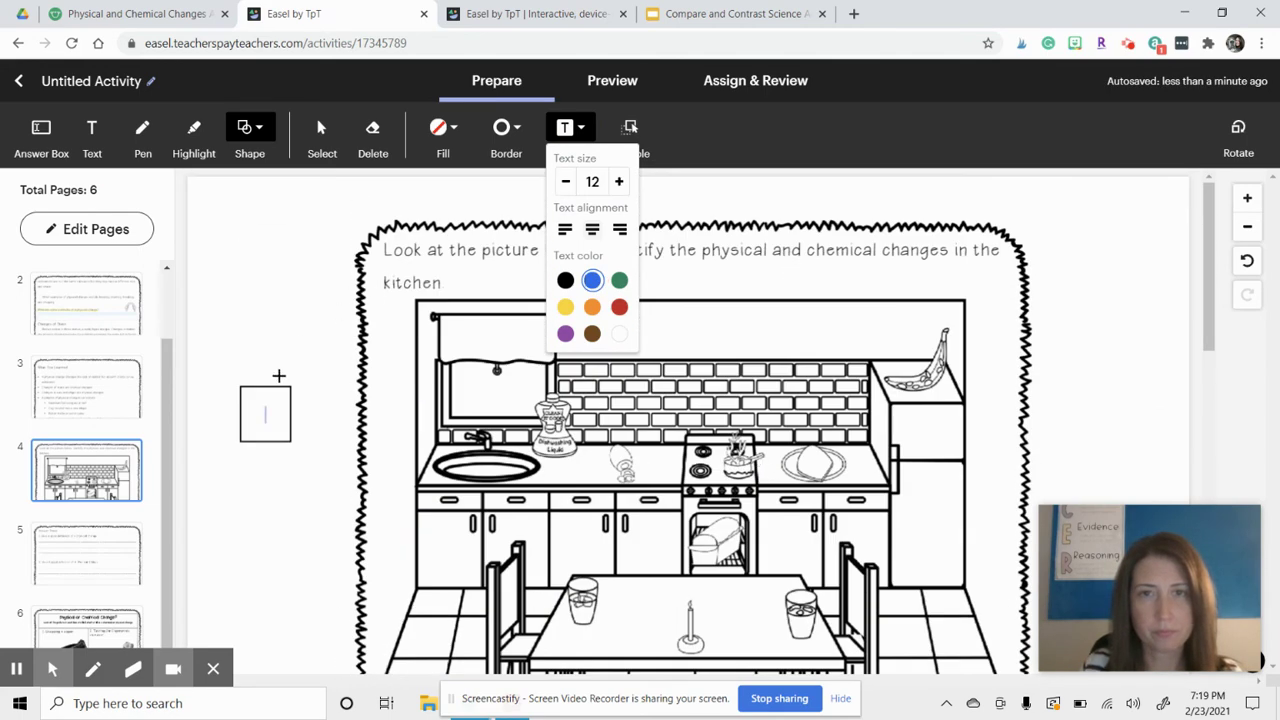
left_click(268, 411)
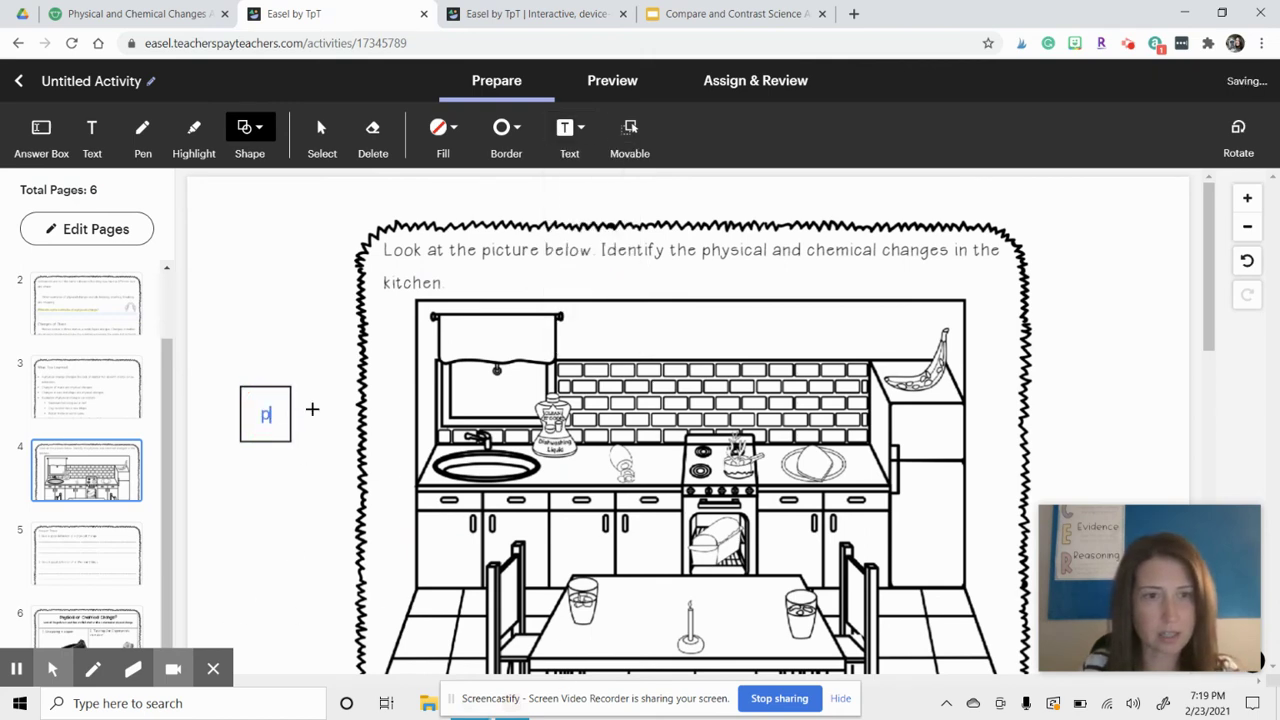
type("P")
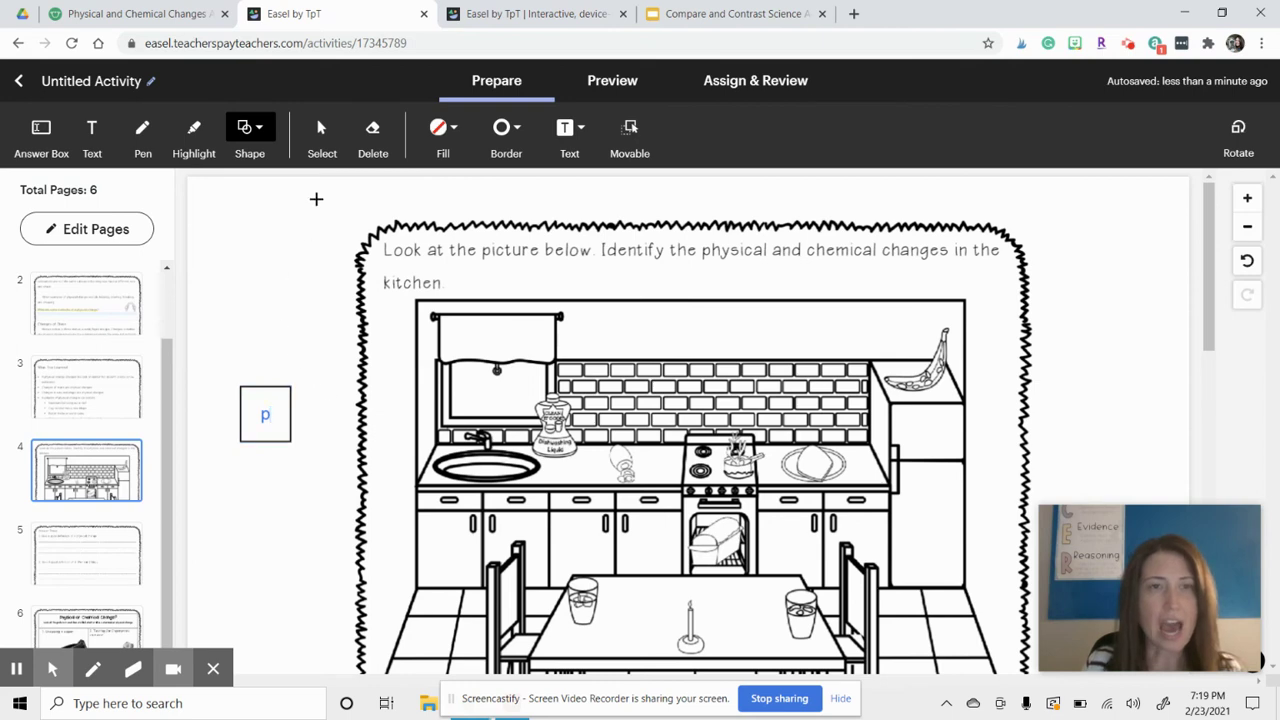
Draw a circle of similar size next to the p square and label it with a red letter c
left_click(248, 127)
left_click(272, 167)
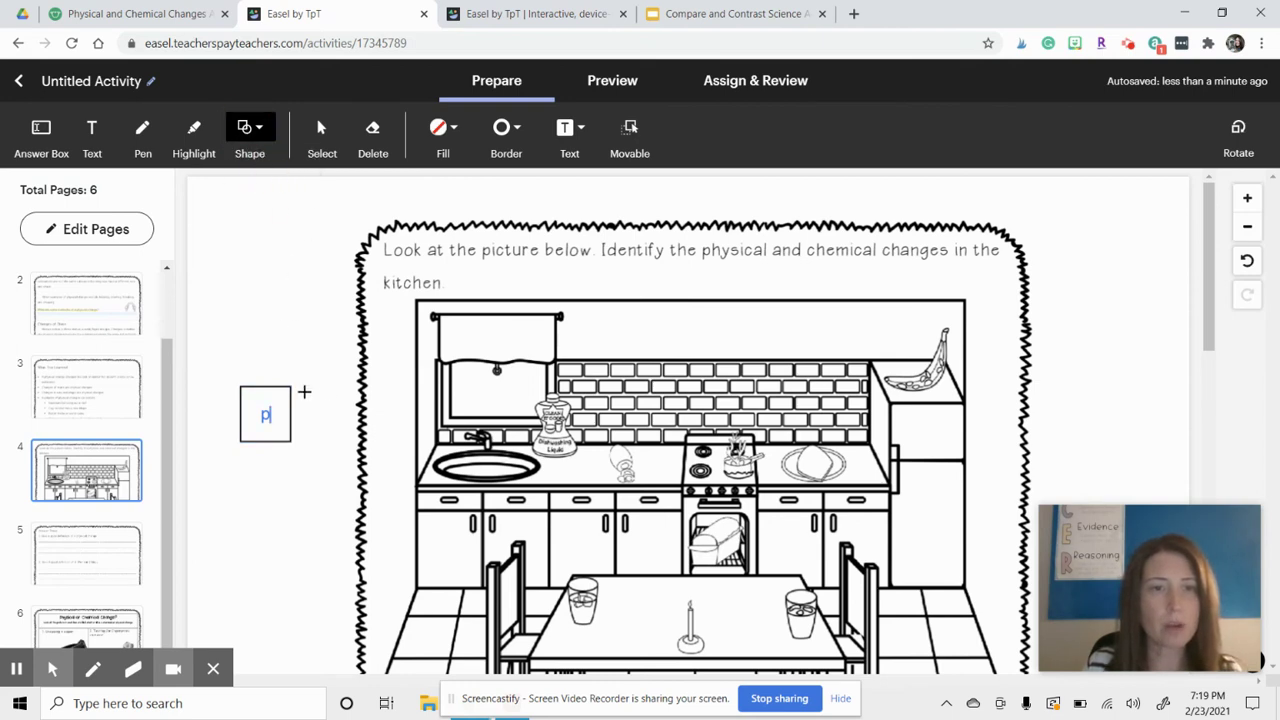
left_click_drag(300, 387, 364, 434)
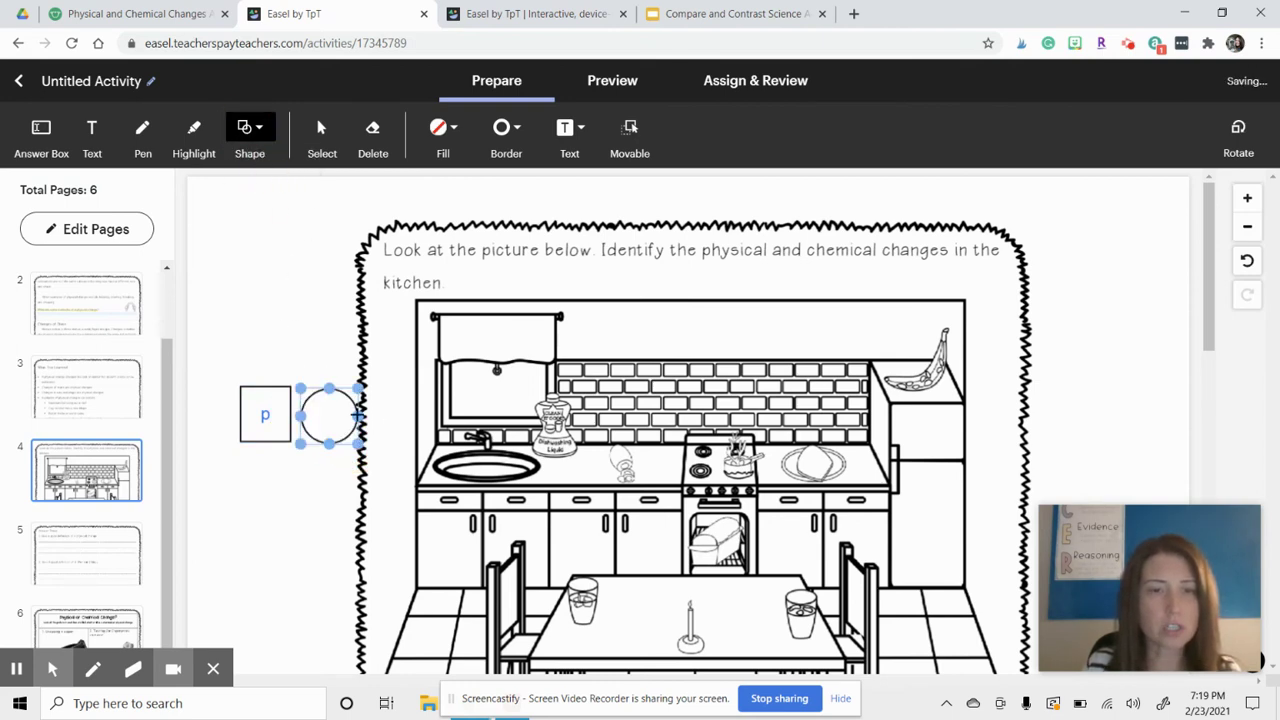
left_click(568, 128)
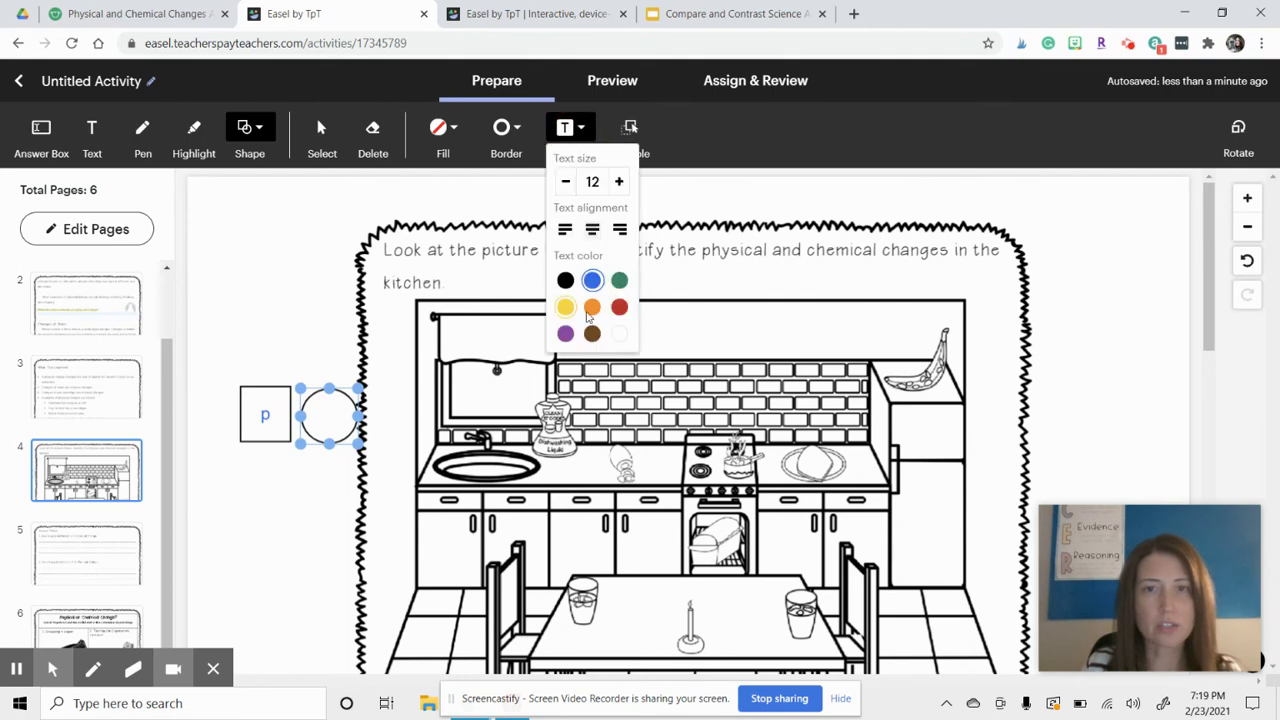
left_click(619, 308)
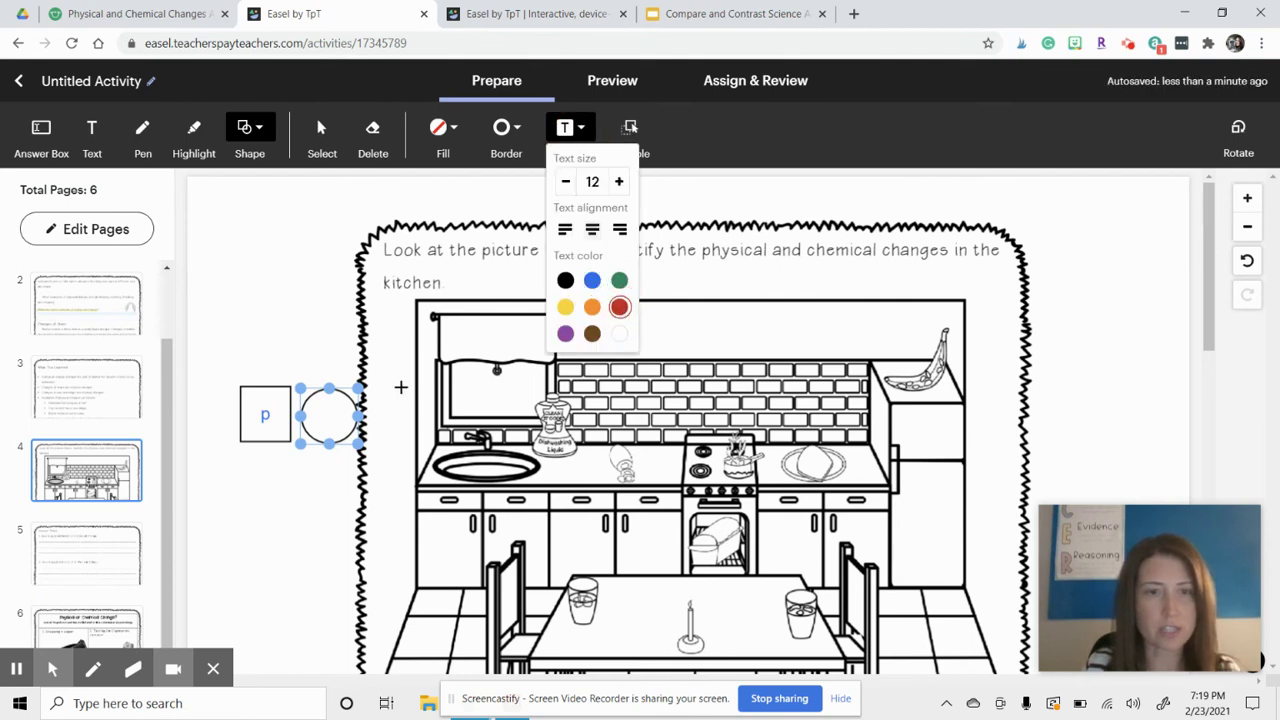
double_click(318, 425)
type("q")
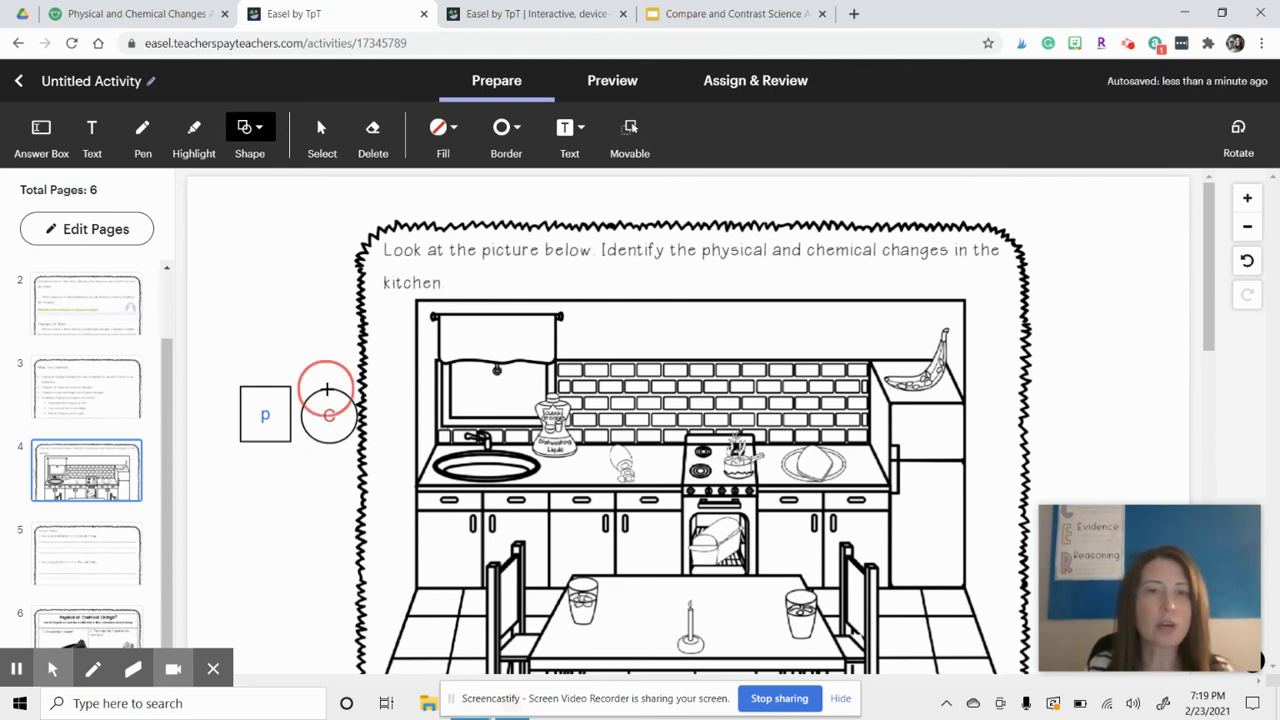
left_click_drag(326, 390, 337, 401)
left_click(321, 127)
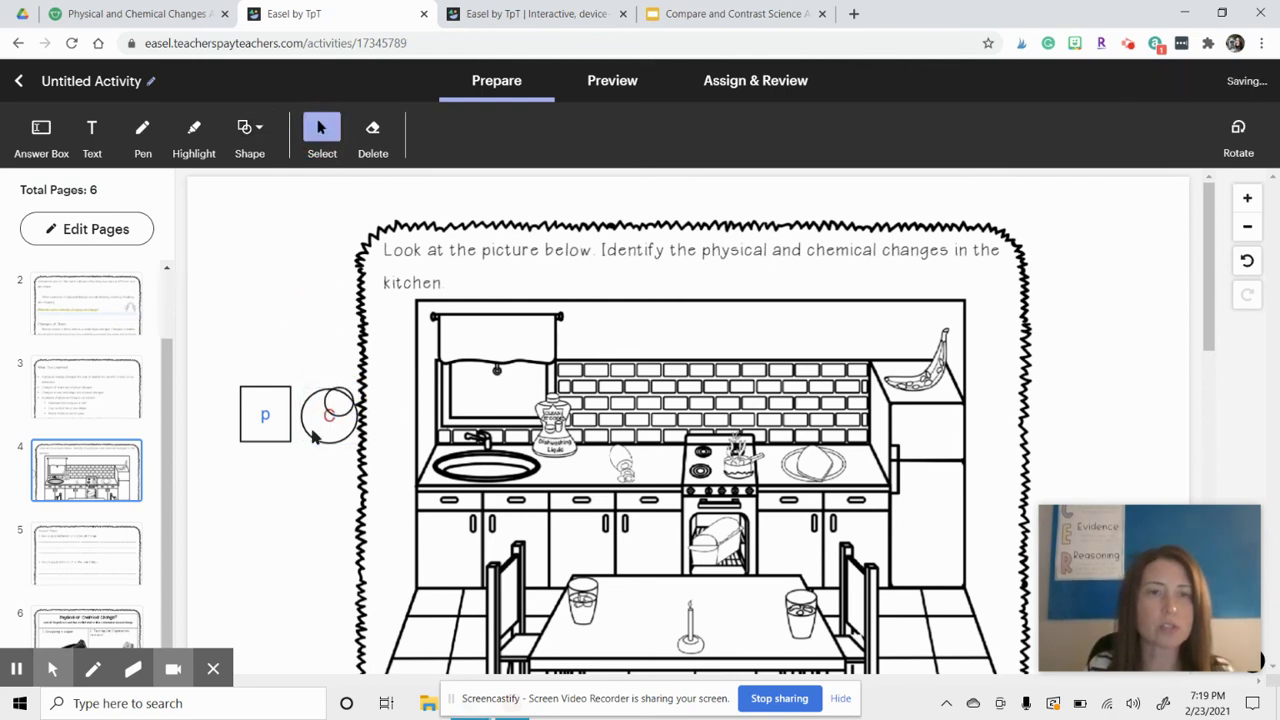
left_click(330, 401)
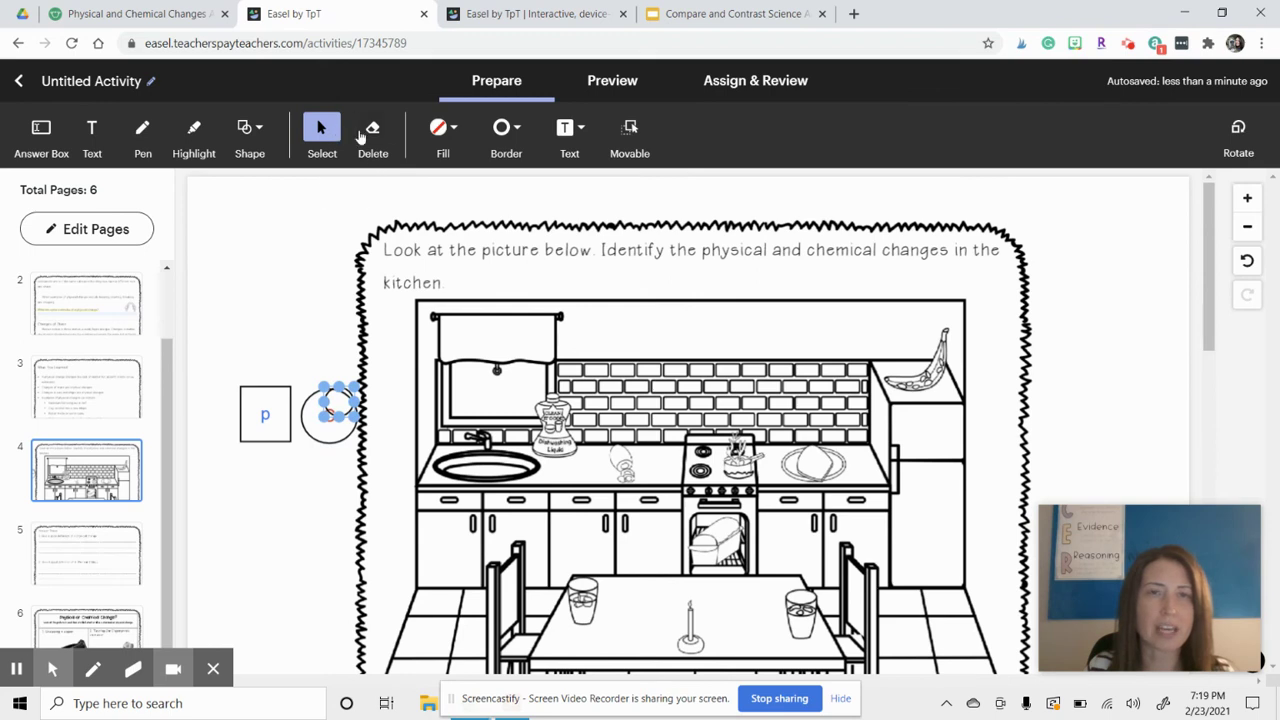
left_click(364, 135)
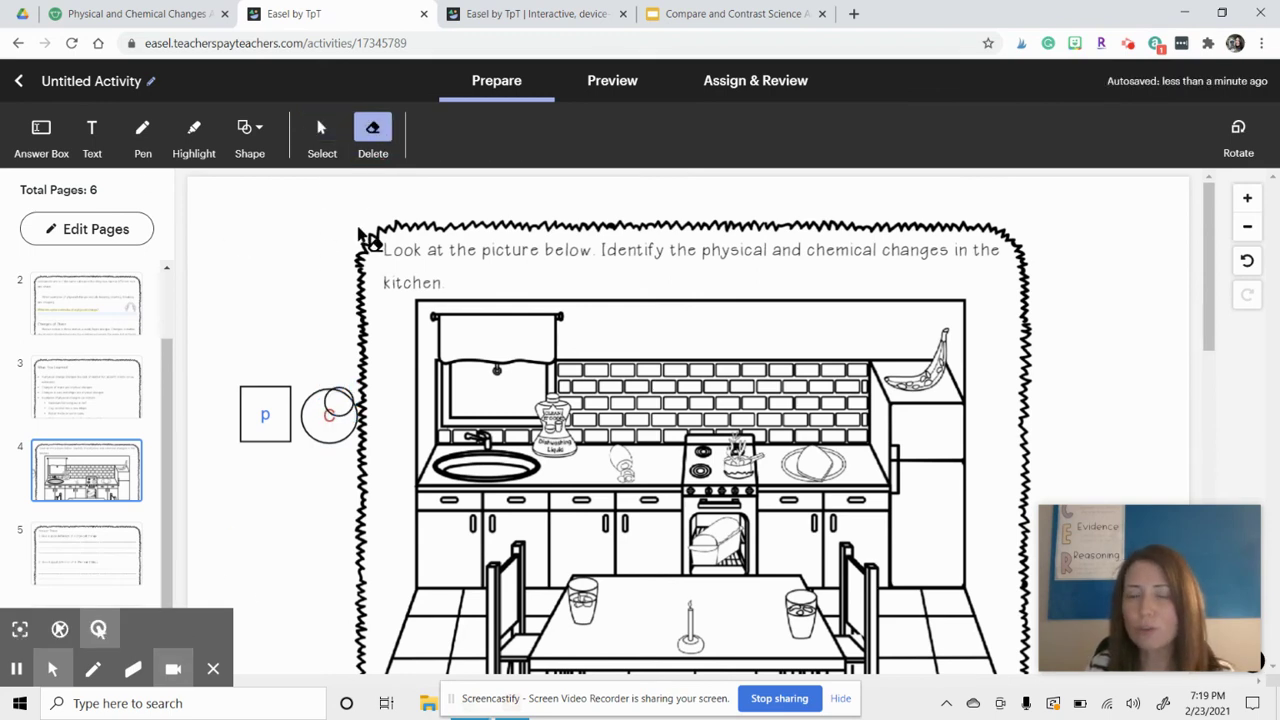
left_click(337, 400)
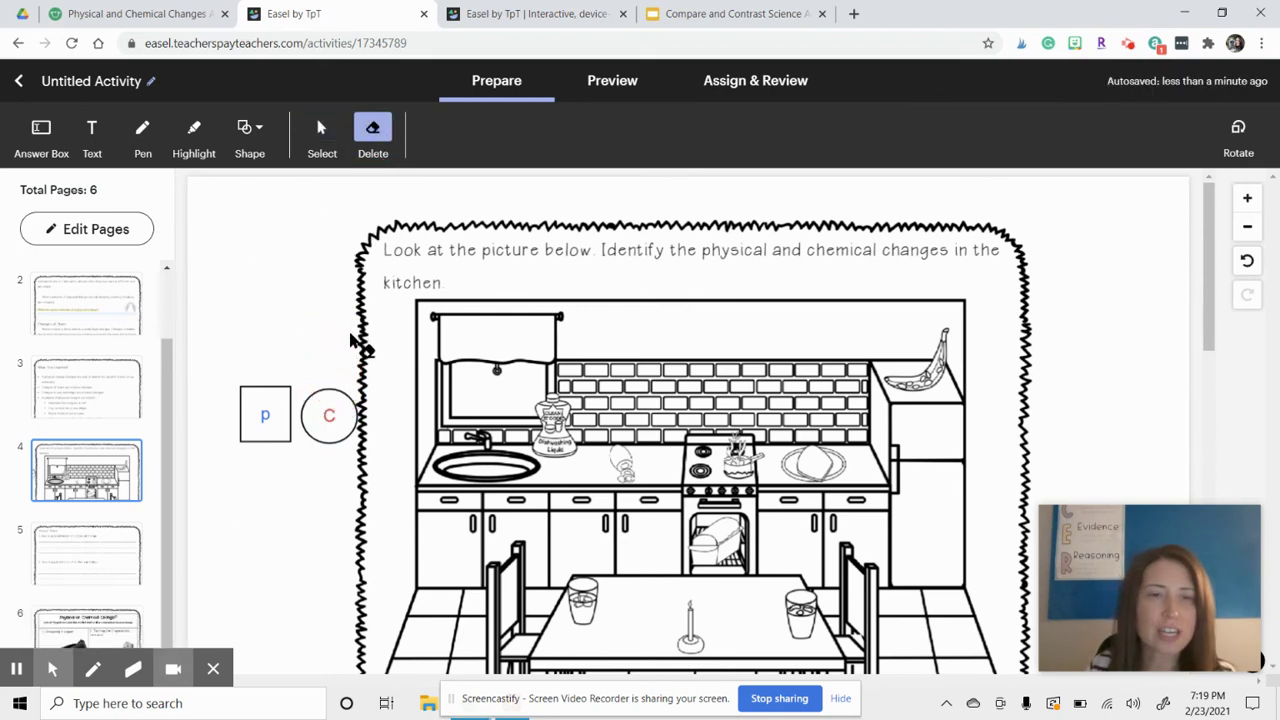
Move the c circle and the p square down the margin so they sit side by side near question 1
left_click(318, 130)
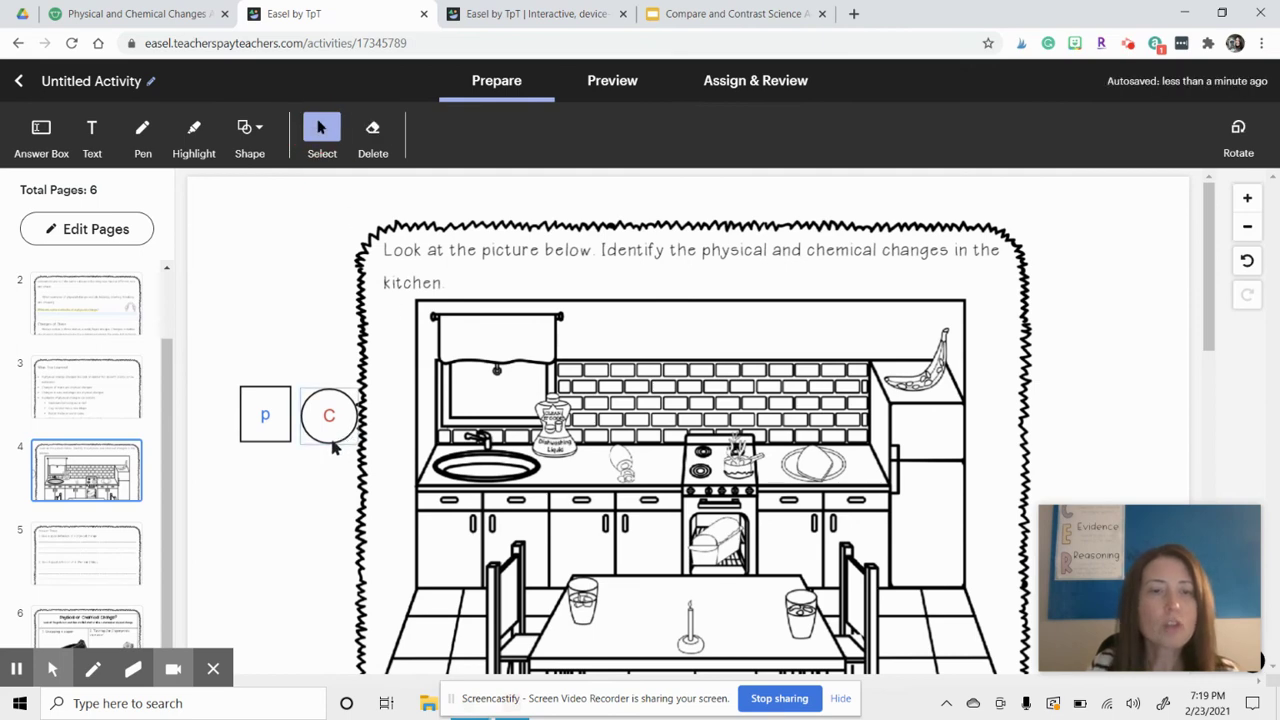
left_click_drag(333, 447, 313, 583)
scroll(363, 573, "down", 3)
scroll(330, 500, "down", 1)
scroll(295, 410, "up", 2)
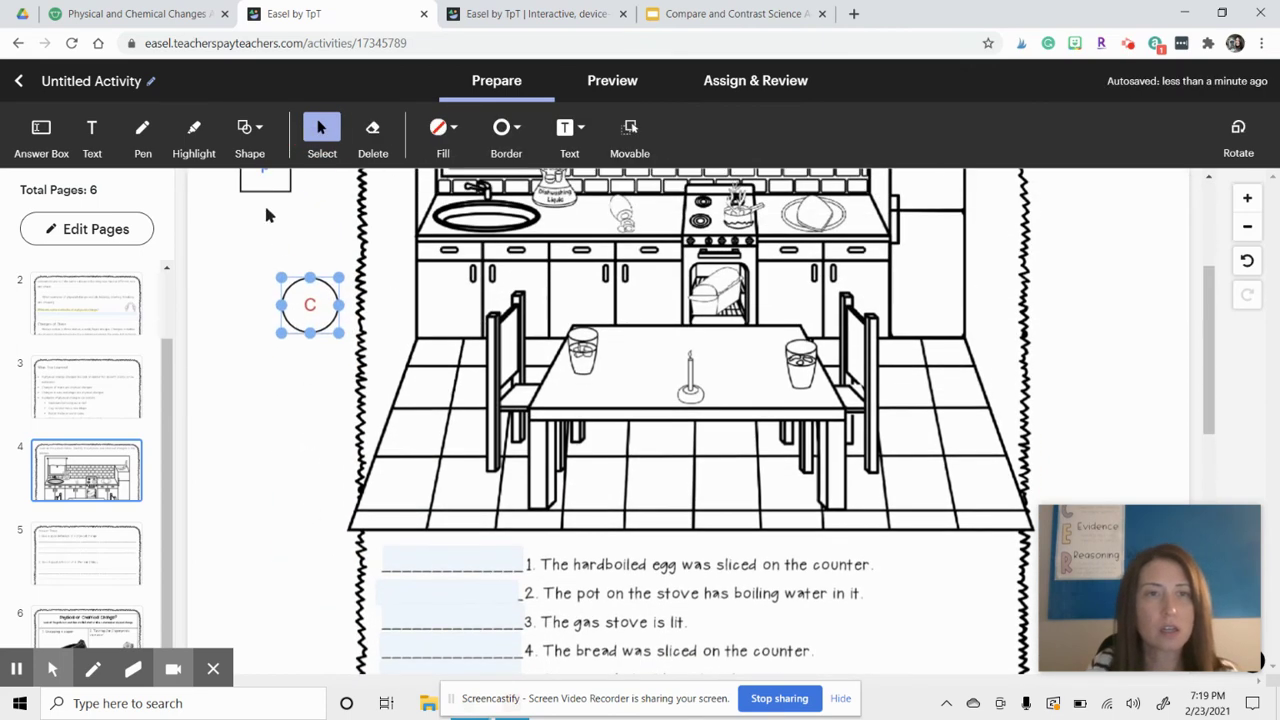
left_click(255, 193)
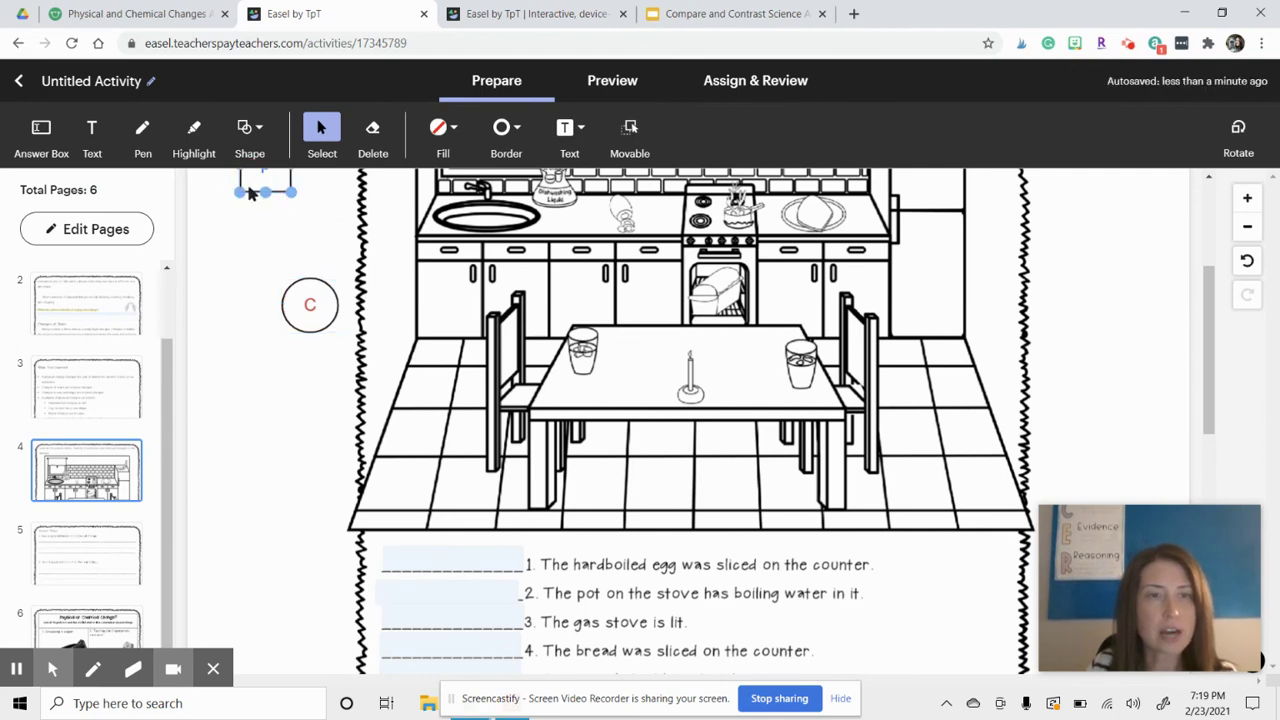
left_click_drag(253, 193, 292, 568)
left_click(331, 315)
left_click_drag(326, 323, 234, 556)
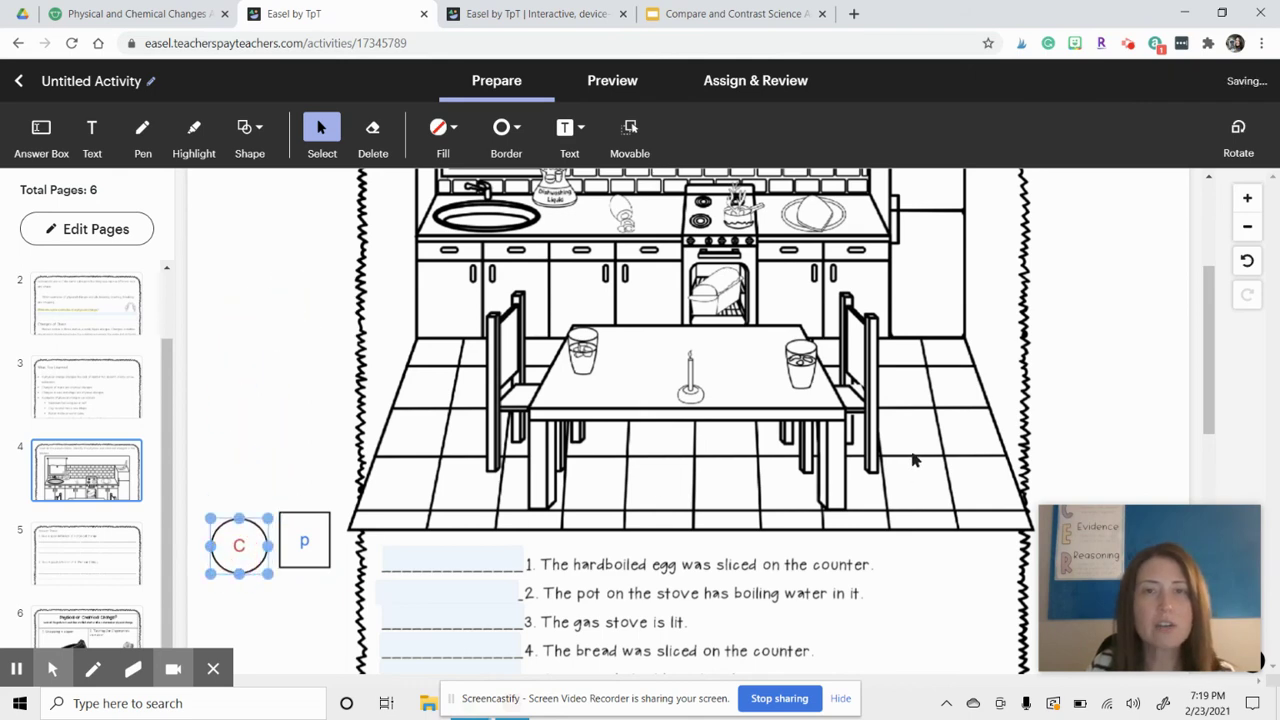
Make both the c circle and the p square movable for students
scroll(912, 460, "down", 3)
left_click(631, 127)
left_click(313, 277)
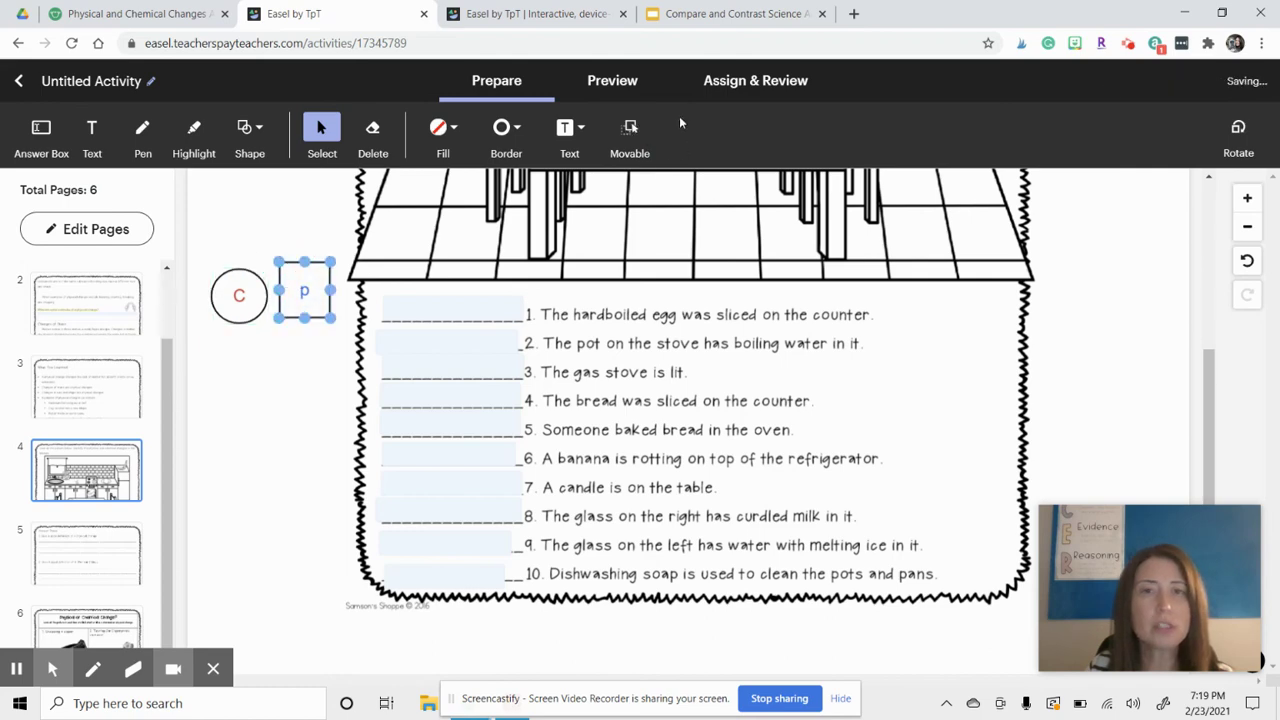
left_click(638, 128)
Try the p square on question 1's blank, place it below the c circle, and put the displaced answer box back on the blank
left_click(282, 370)
left_click(288, 298)
left_click_drag(294, 280, 474, 304)
left_click_drag(354, 277, 922, 308)
left_click_drag(480, 305, 434, 290)
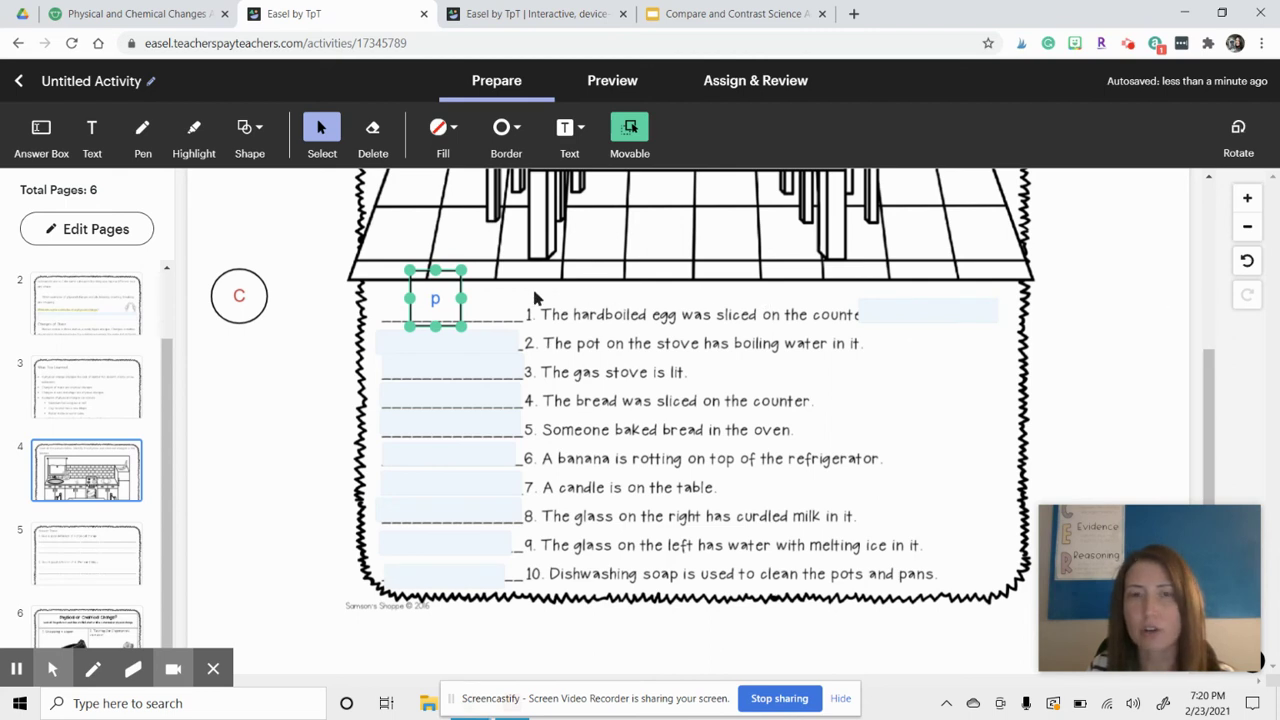
left_click_drag(446, 314, 250, 382)
left_click_drag(949, 311, 467, 307)
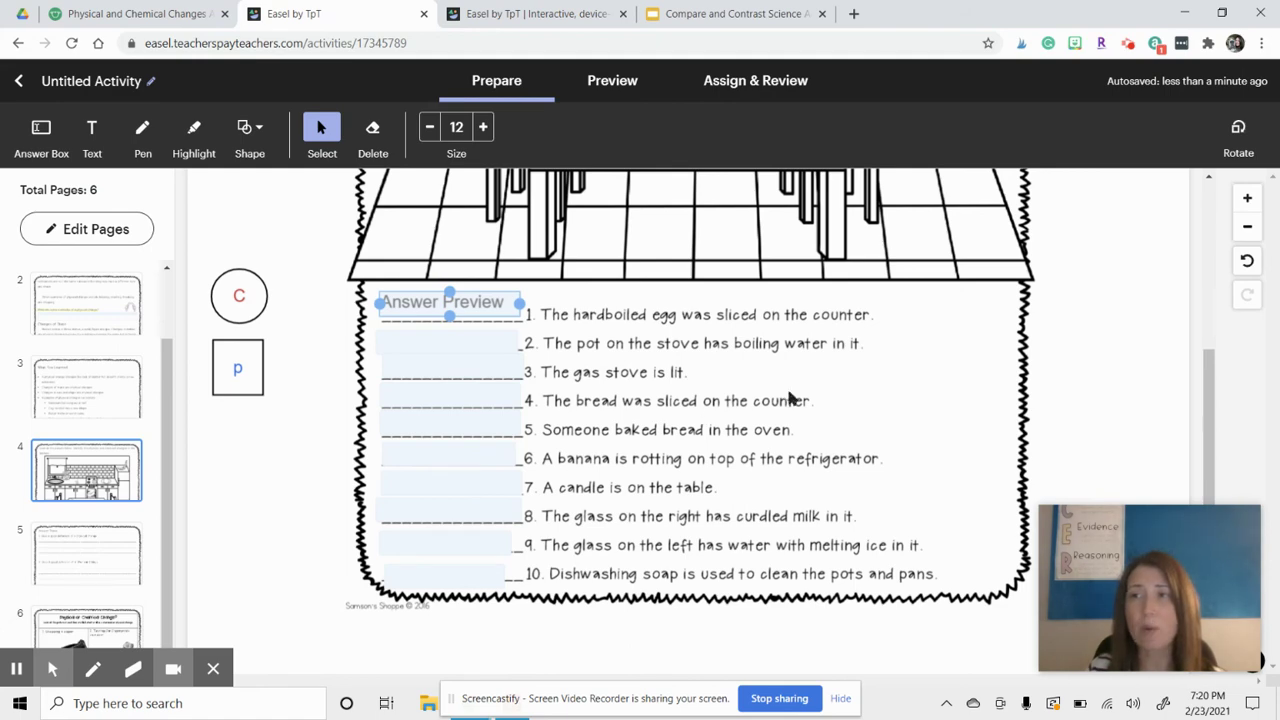
Preview page 4 of the activity and test moving the labeled shapes in the margin
left_click(610, 85)
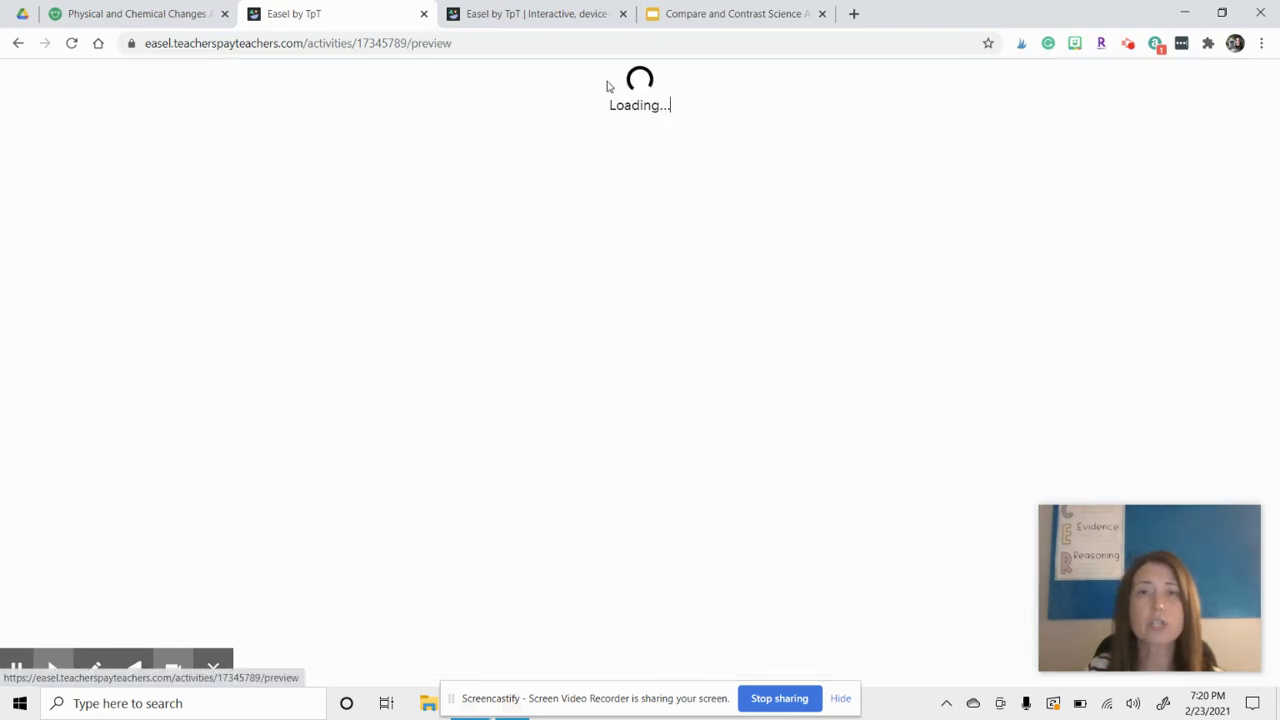
scroll(700, 370, "down", 8)
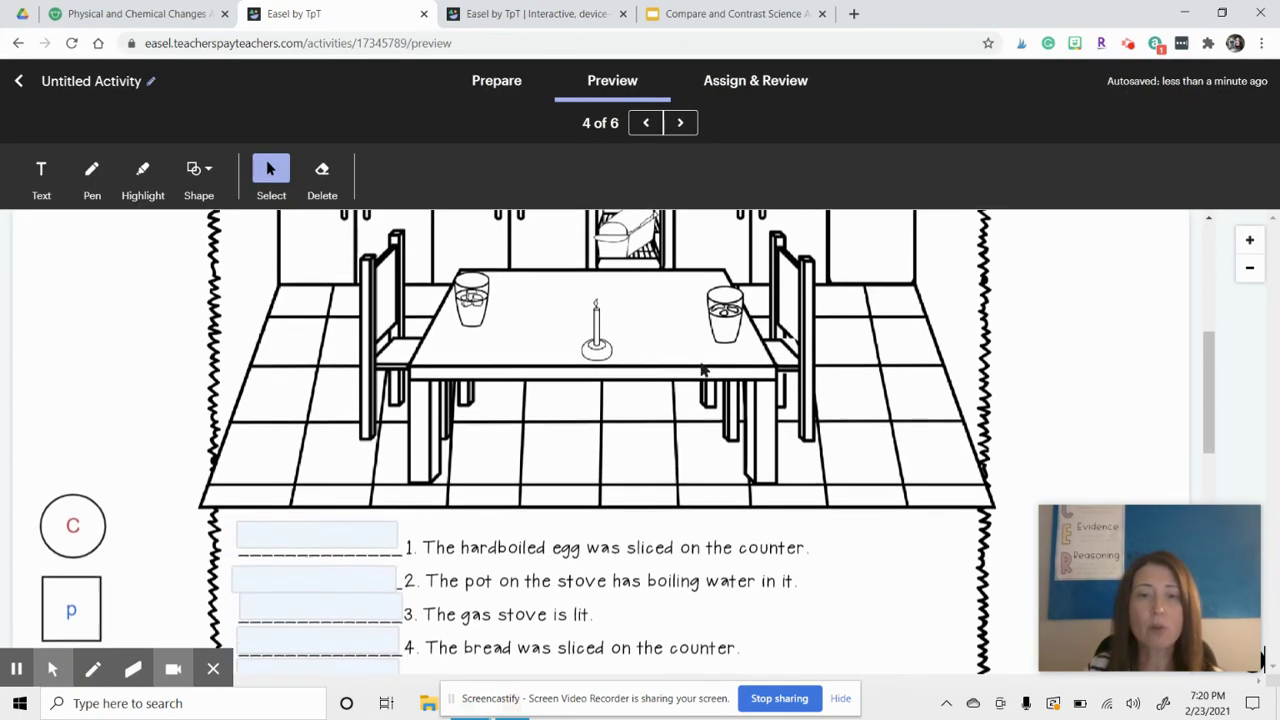
left_click(115, 357)
mouse_move(116, 357)
left_mouse_down()
mouse_move(323, 277)
mouse_move(220, 294)
mouse_move(137, 354)
left_mouse_up()
left_click_drag(75, 278, 86, 428)
scroll(465, 403, "up", 8)
scroll(465, 403, "down", 10)
scroll(720, 300, "up", 5)
Enter physical as the answer to question 1 on page 3 of the preview
left_click(645, 123)
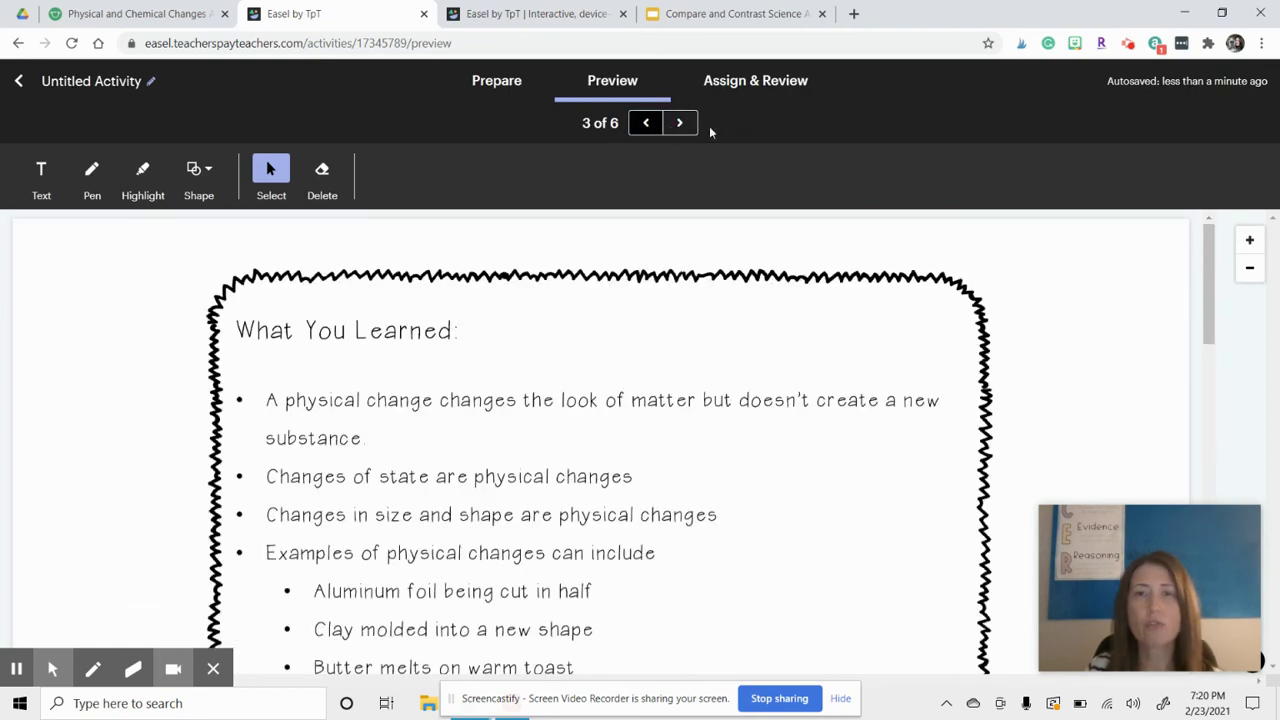
scroll(475, 430, "down", 6)
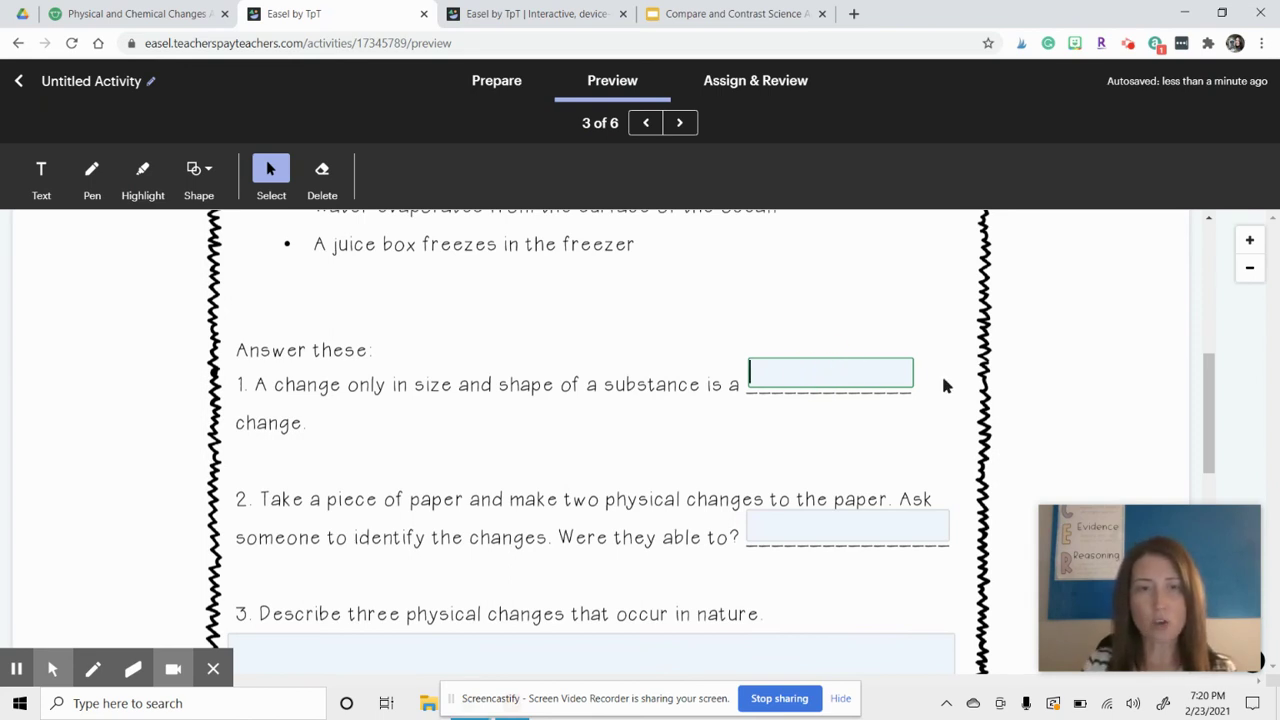
type("physica")
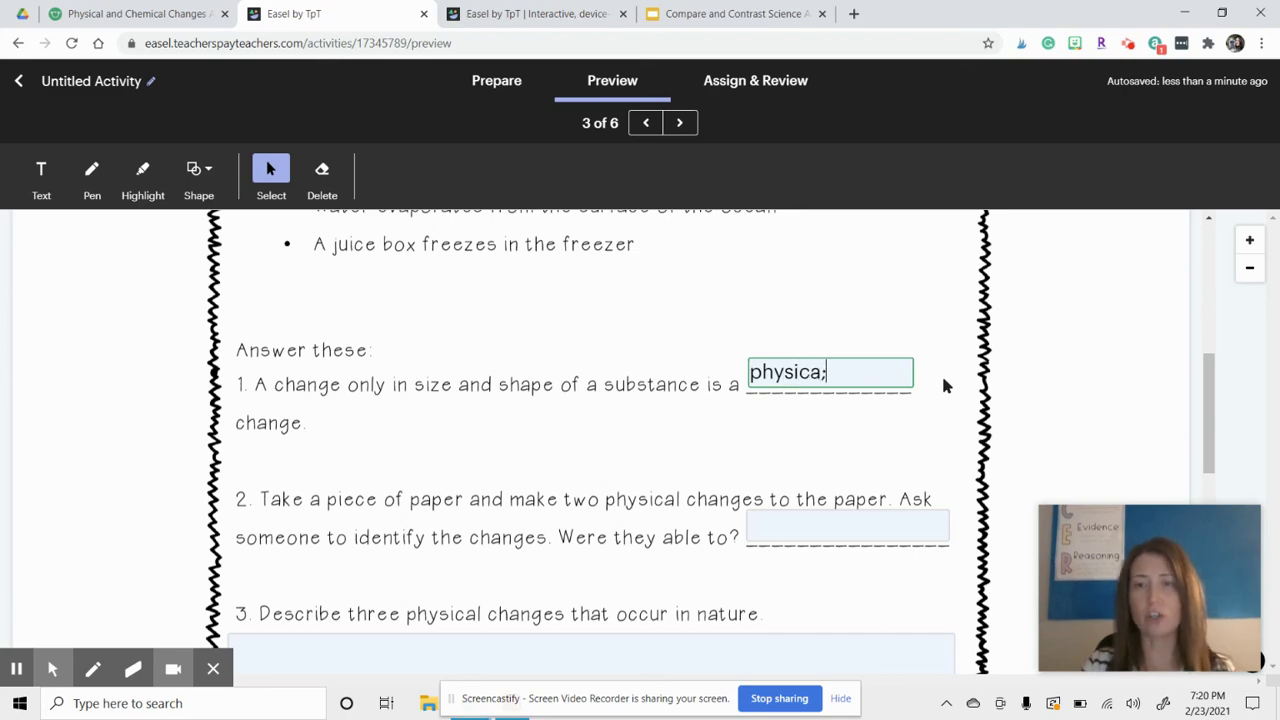
type("l")
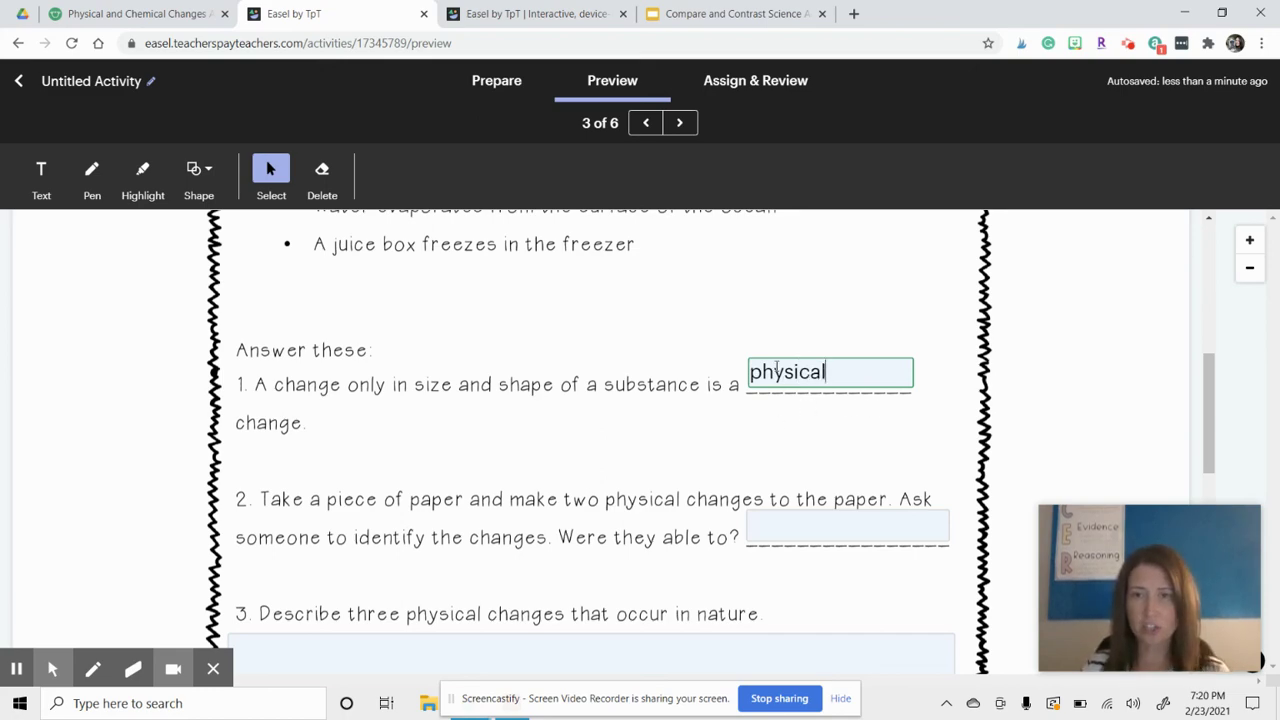
scroll(737, 409, "down", 4)
scroll(737, 409, "up", 6)
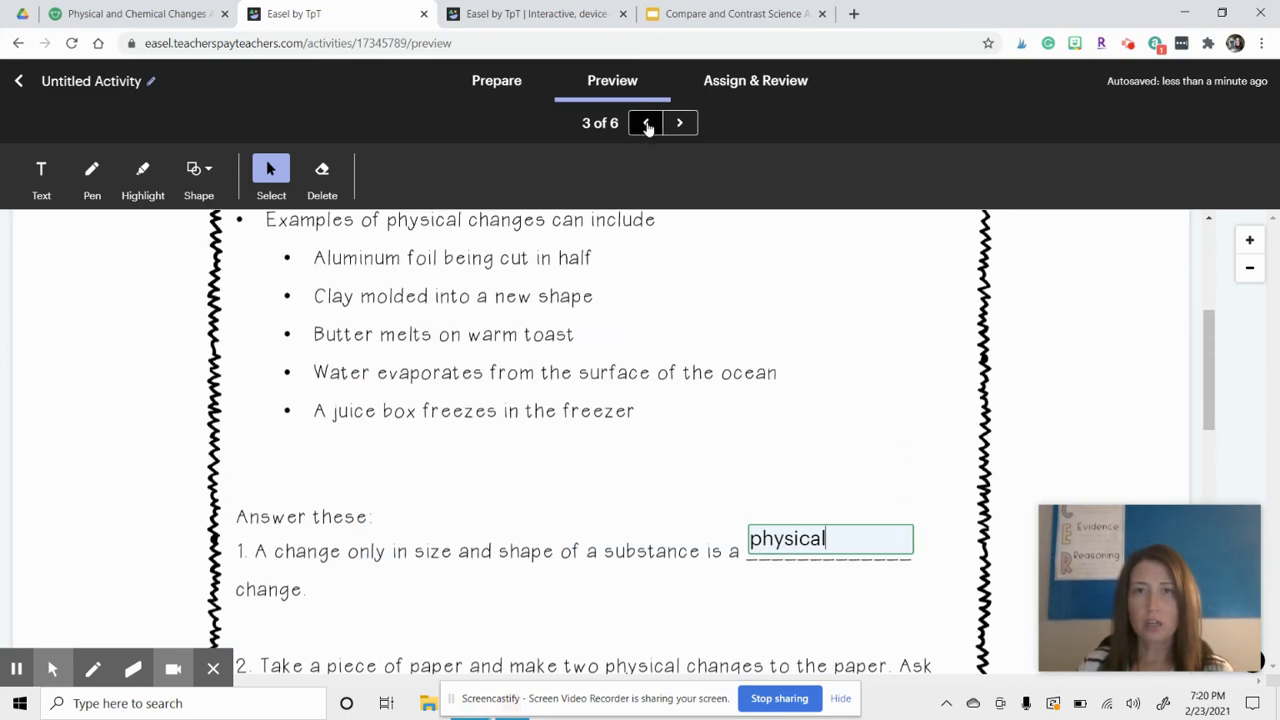
Leave page 3 of the preview for the previous page, return, and check question 1's answer box
left_click(646, 123)
left_click(679, 123)
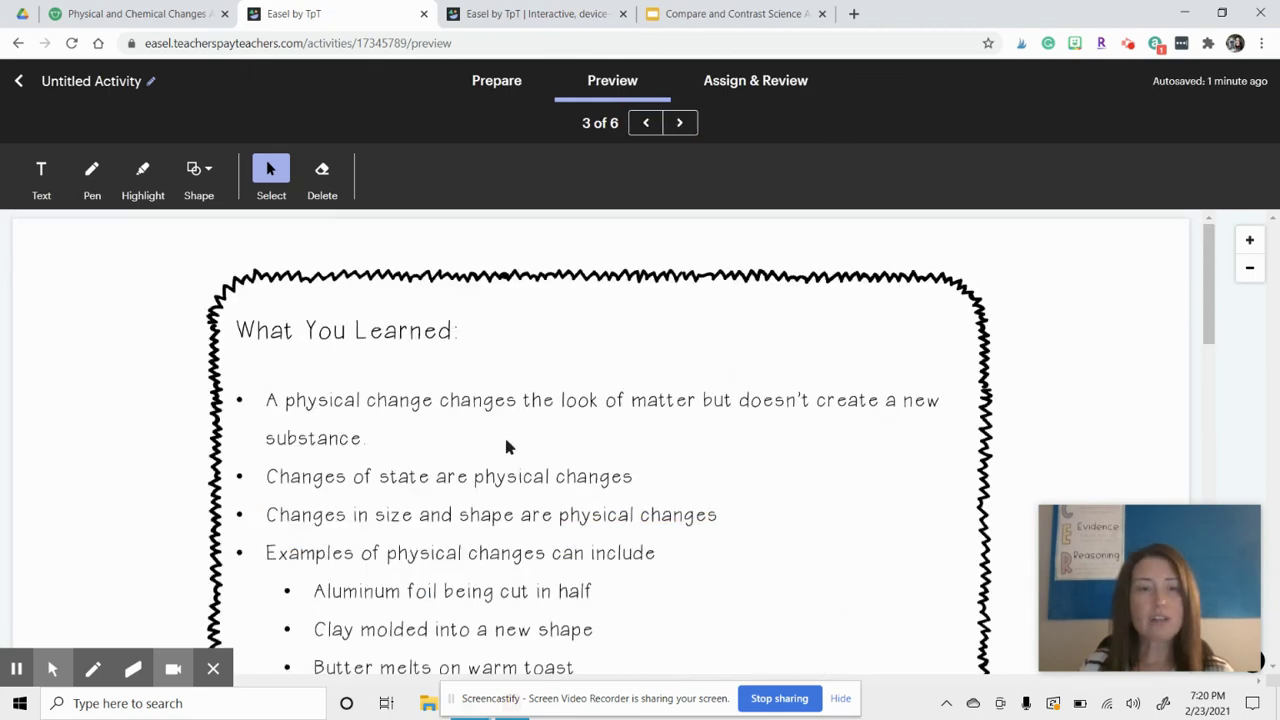
scroll(506, 447, "down", 3)
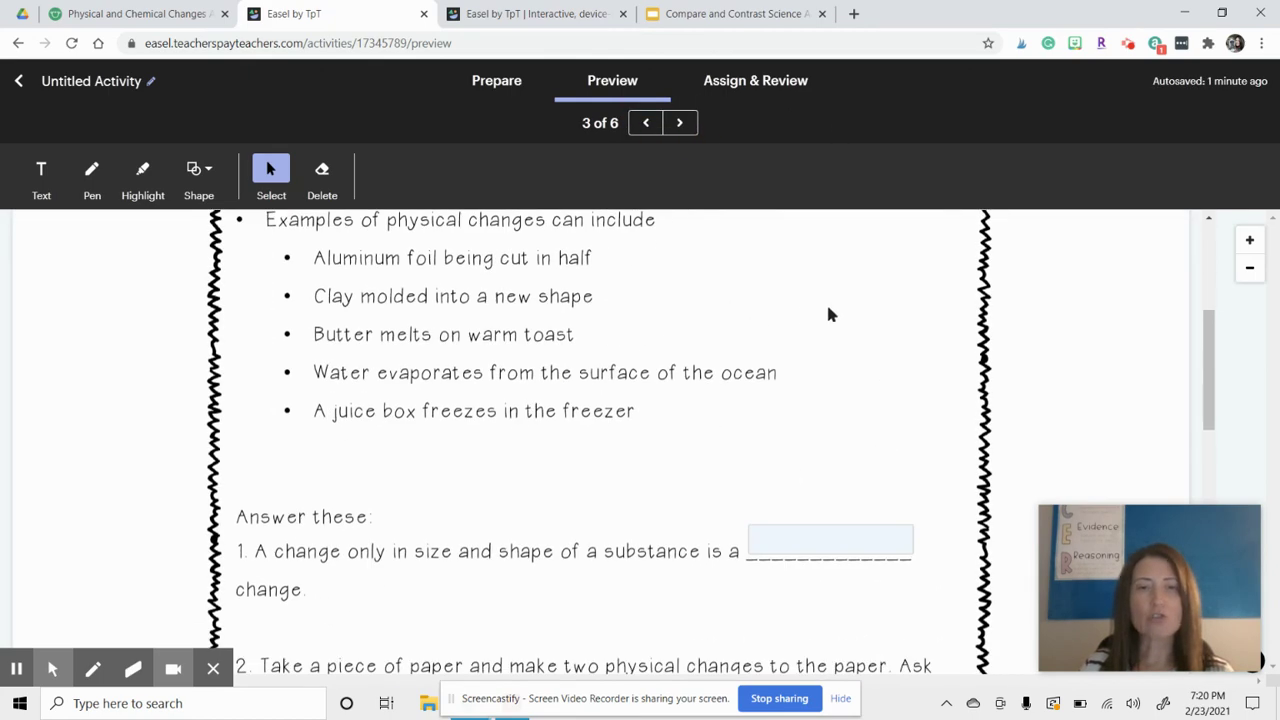
Open the activity's assignment options and start generating a student link
left_click(759, 88)
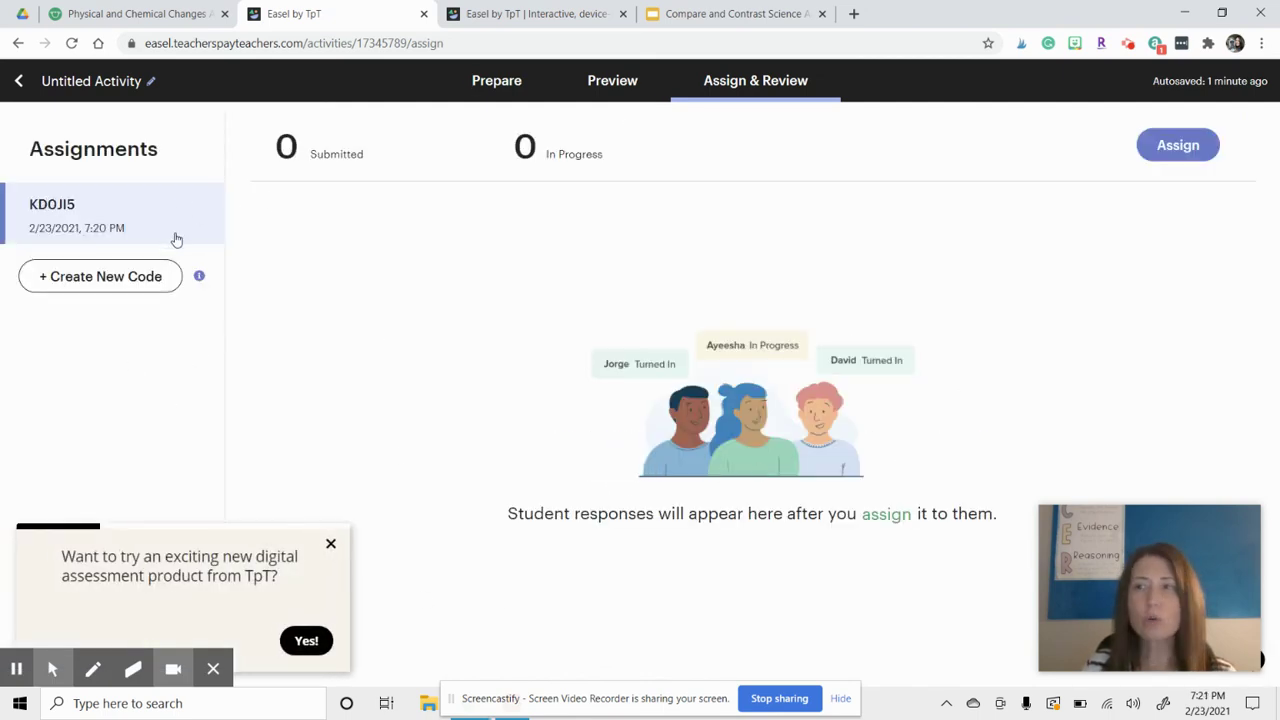
left_click(1180, 145)
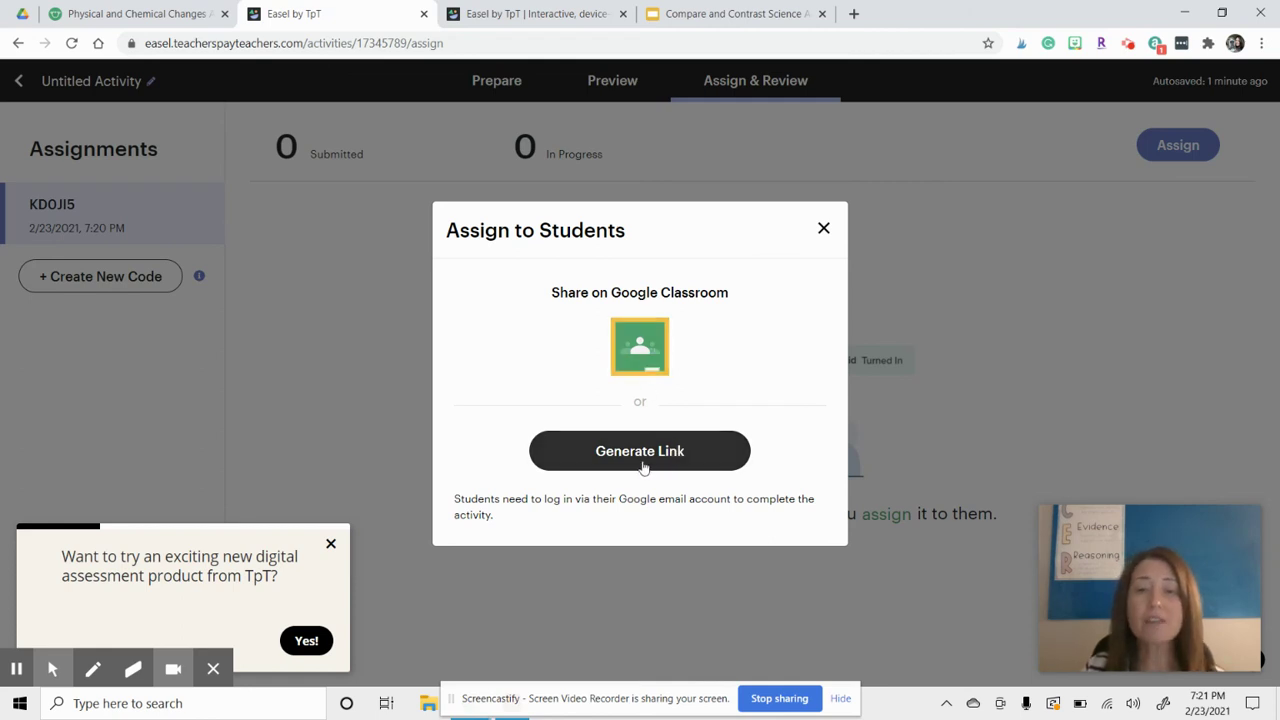
left_click(640, 453)
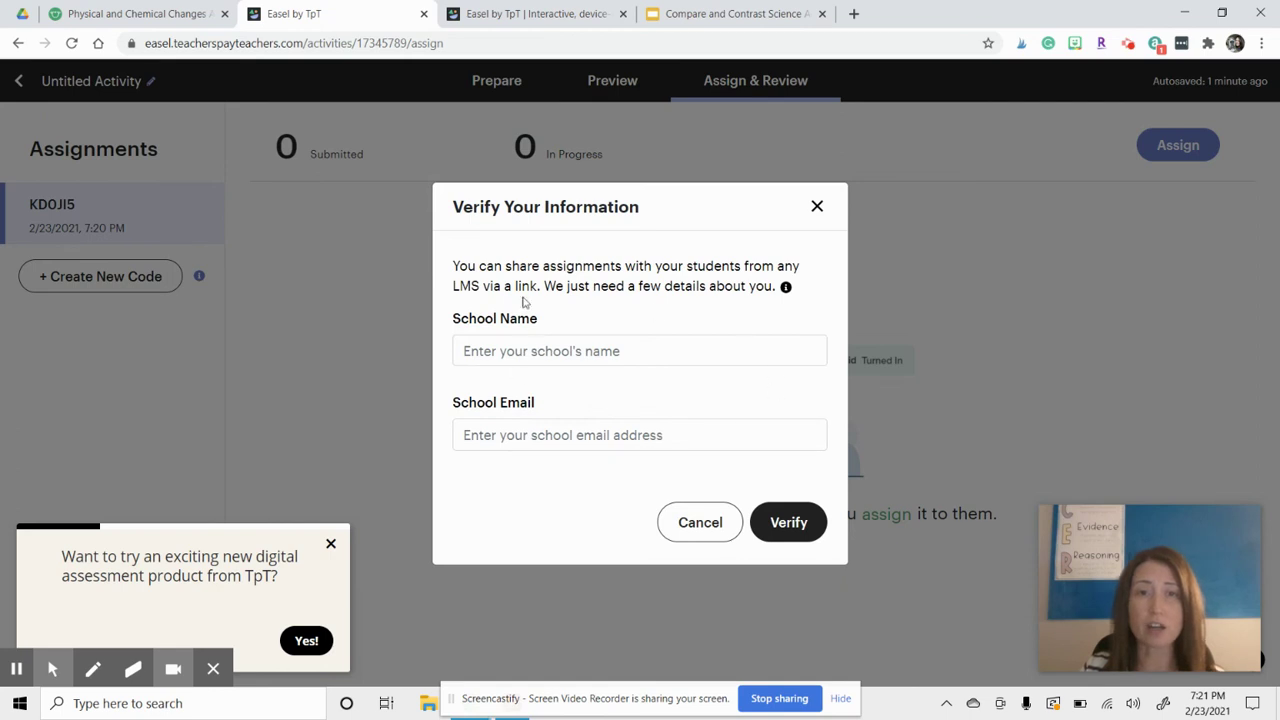
Examine the school name and school email fields and the eligibility note in the verification form, and cancel it
left_click(504, 347)
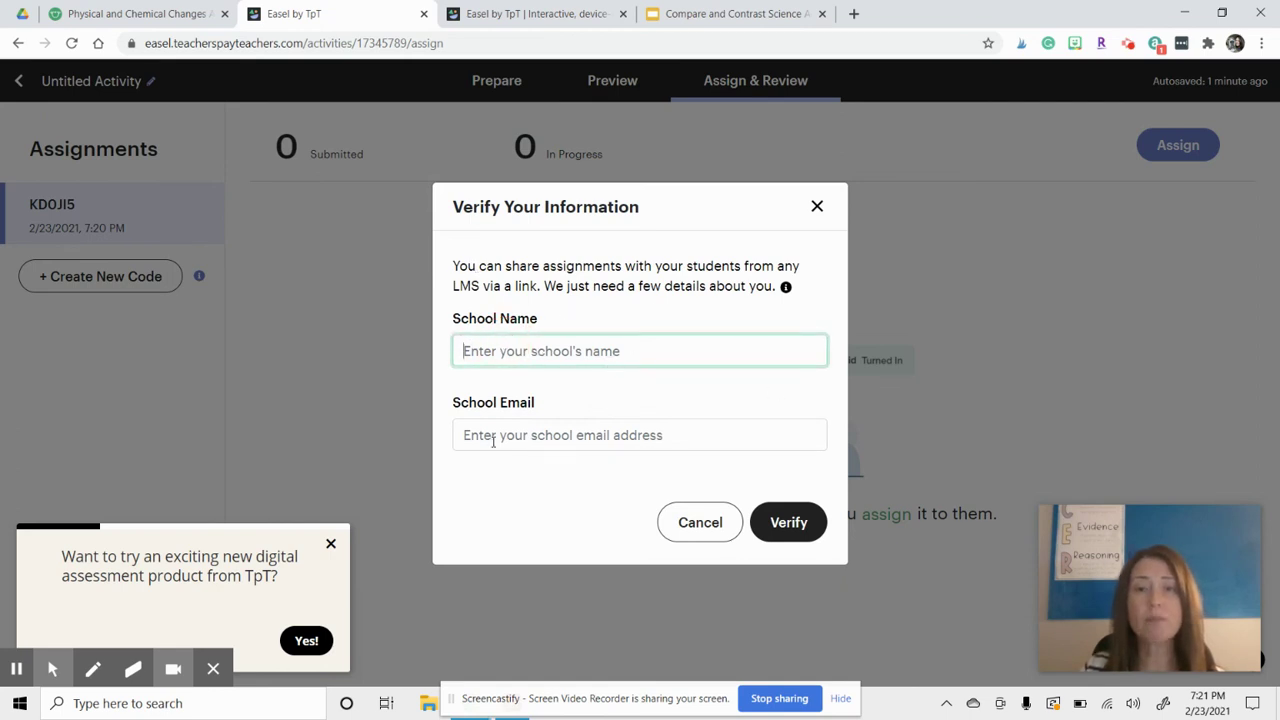
left_click(589, 425)
left_click(537, 343)
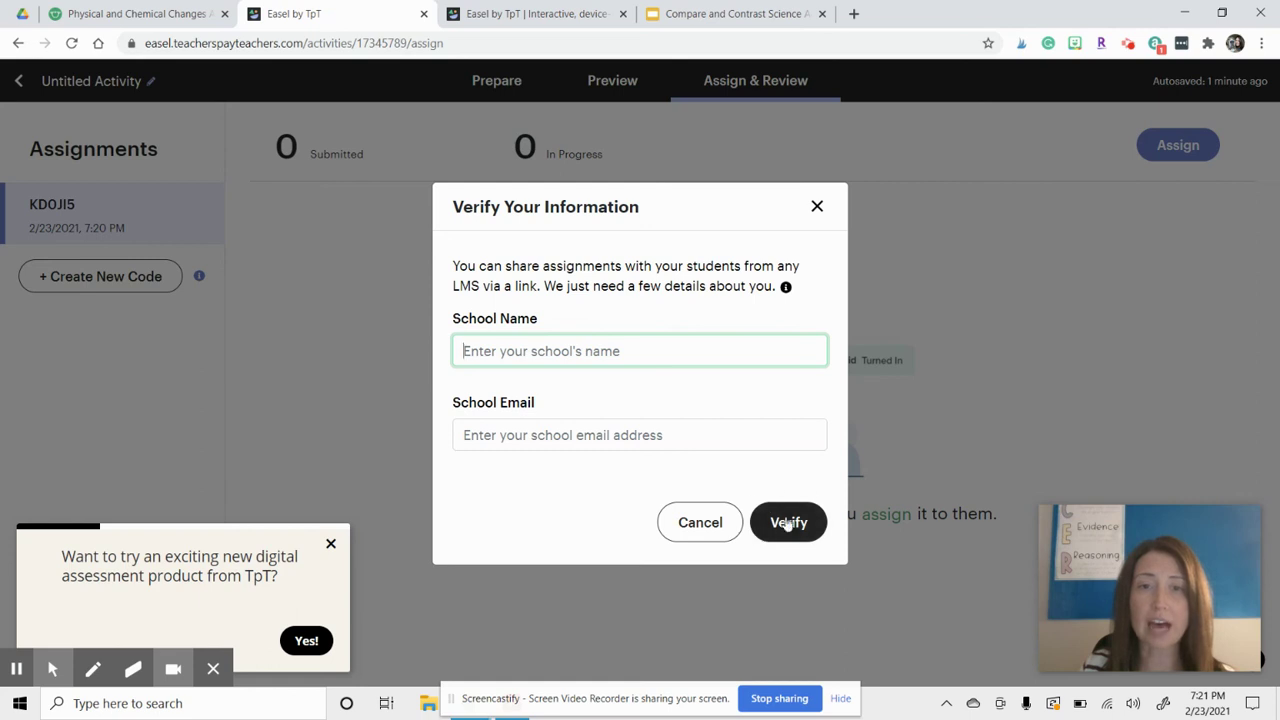
left_click(786, 288)
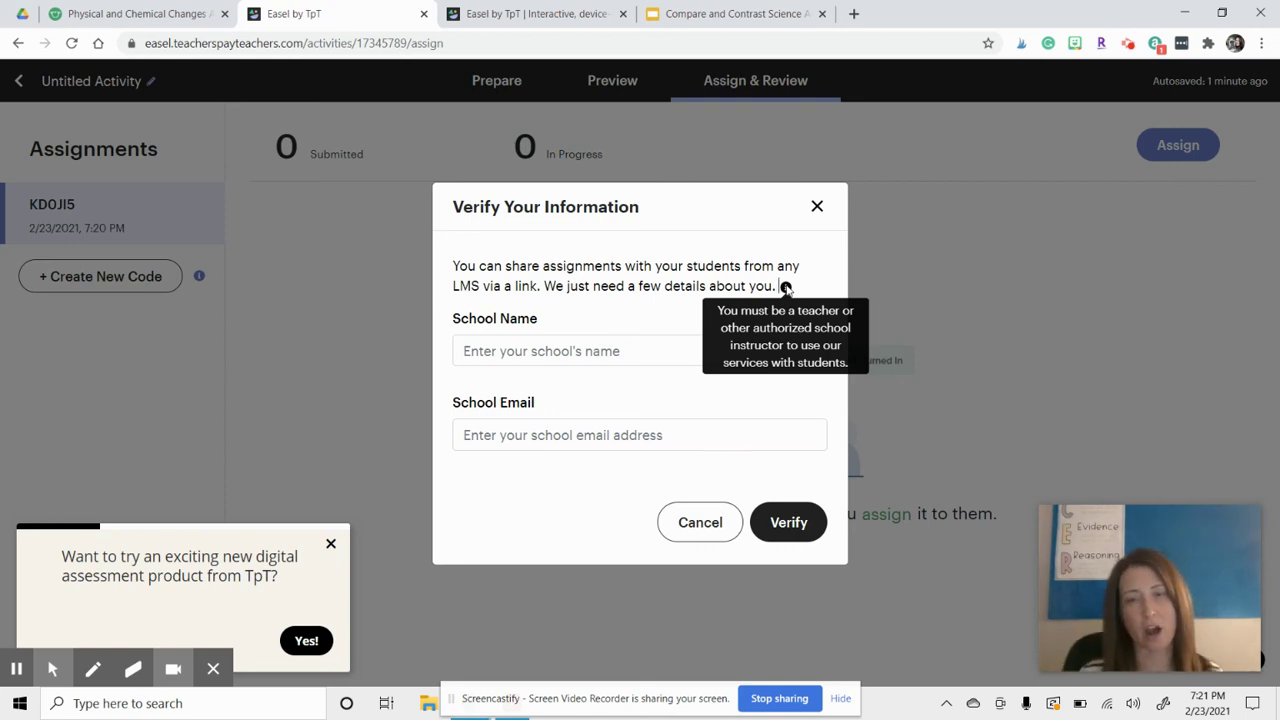
left_click(711, 532)
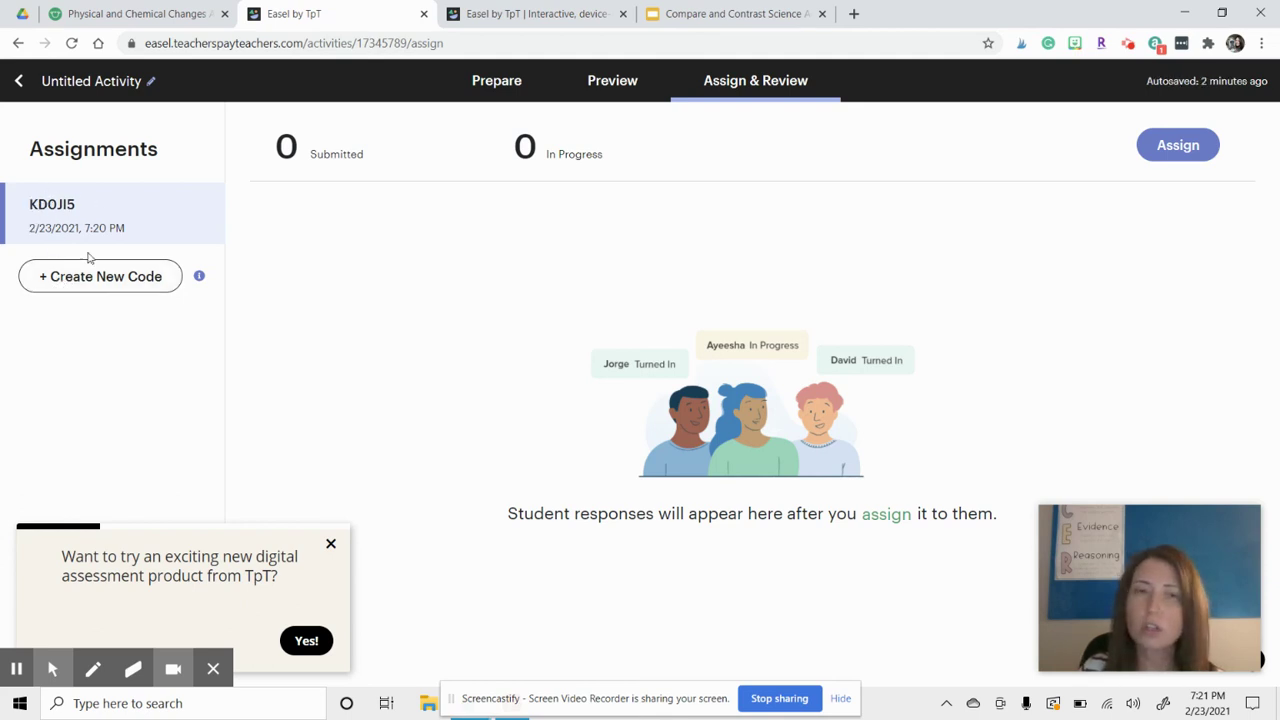
Read the information note about creating new assignment codes
mouse_move(201, 279)
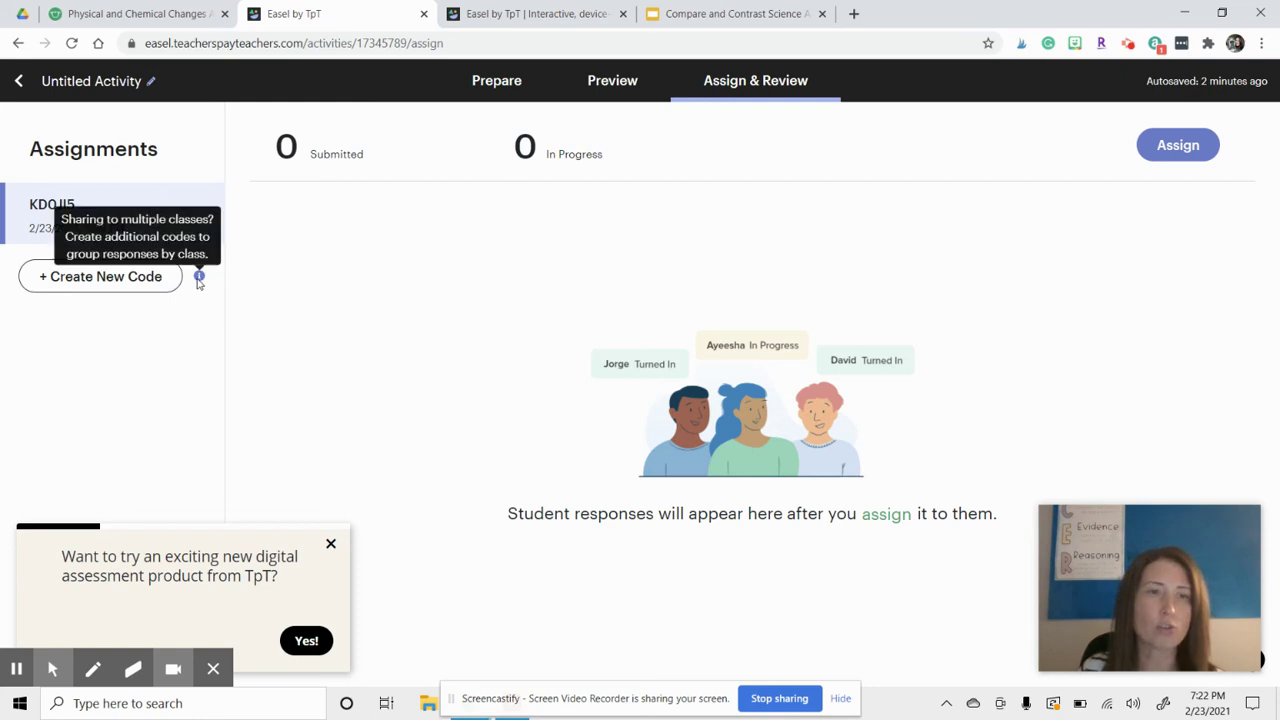